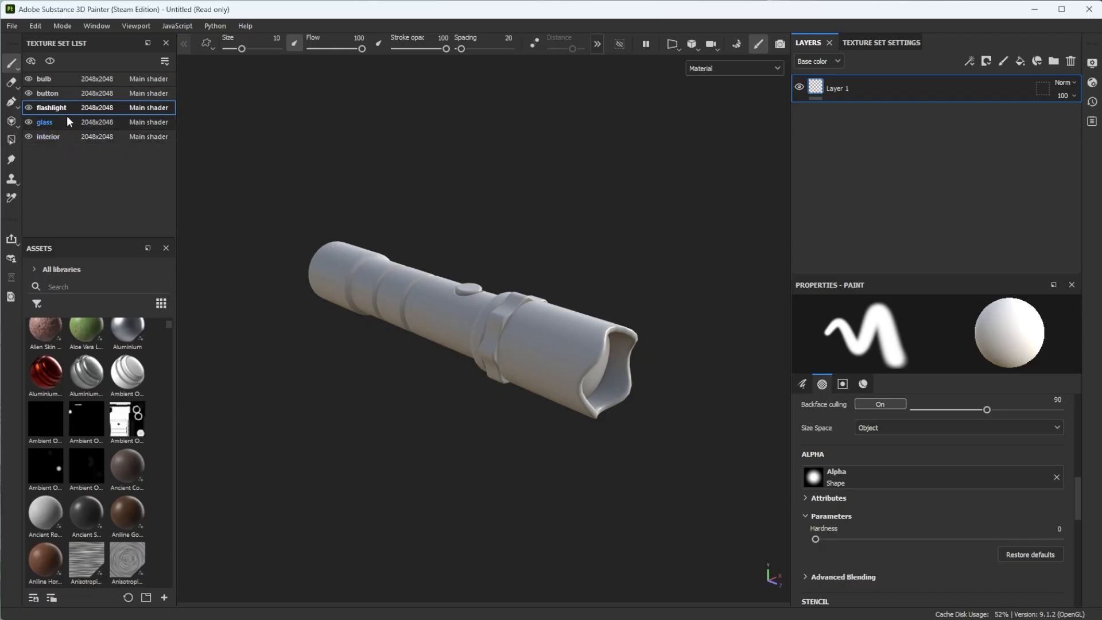
# - Search the assets for "metal" and apply the heavily-worn-painted-metal smart material to the flashlight body
pyautogui.keyDown('alt'); pyautogui.moveTo(281, 367); pyautogui.dragTo(350, 321); pyautogui.keyUp('alt')
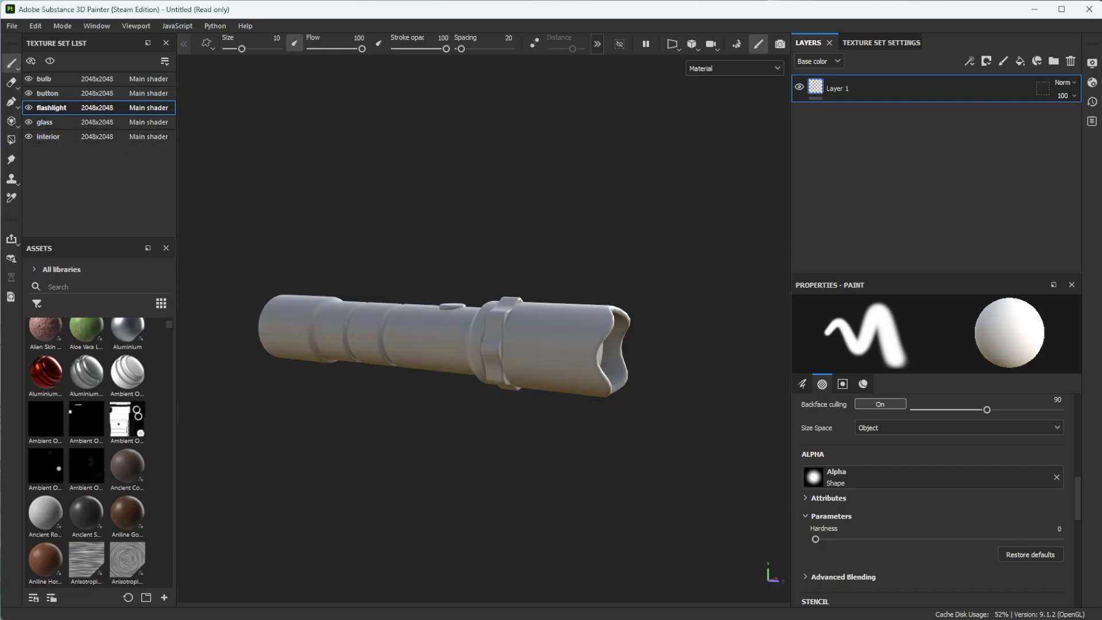
pyautogui.write('metal')
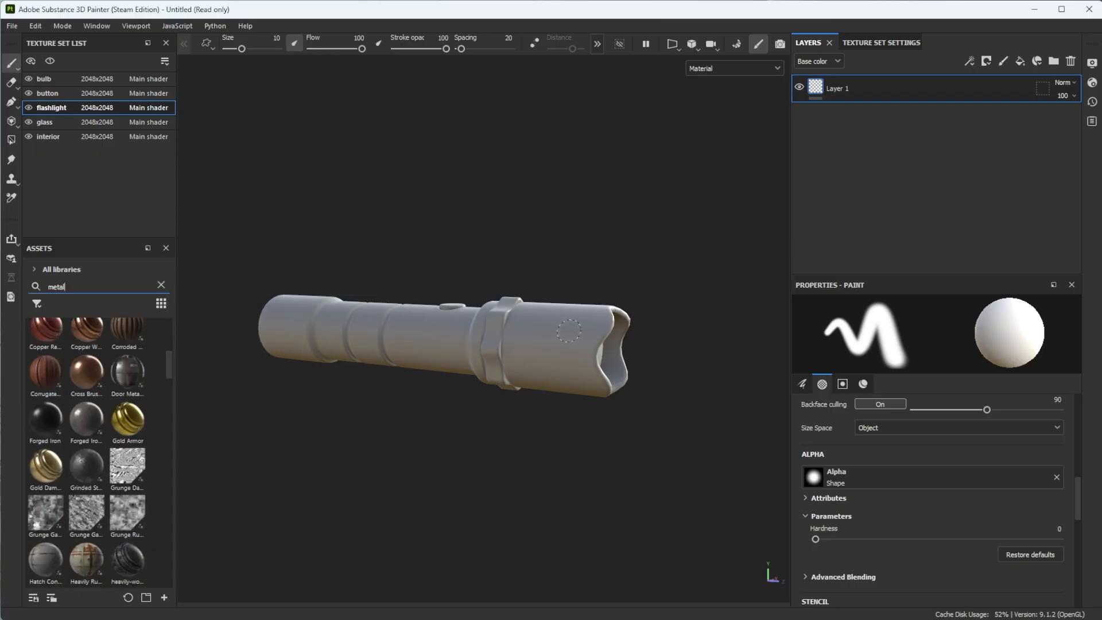
pyautogui.keyDown('alt'); pyautogui.moveTo(561, 336); pyautogui.dragTo(466, 369); pyautogui.keyUp('alt')
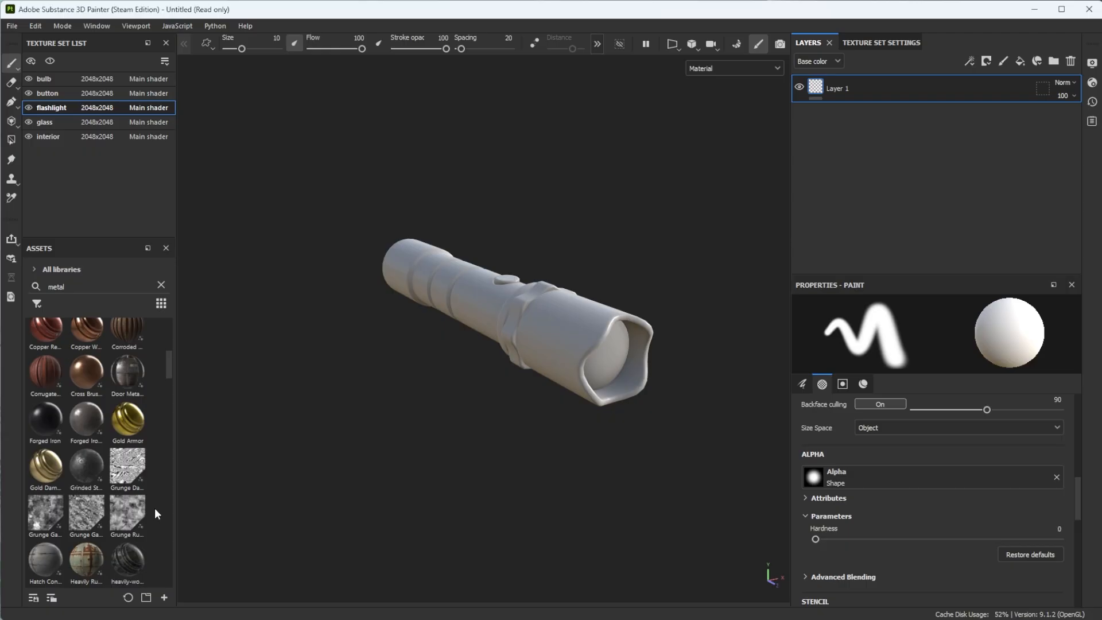
pyautogui.scroll(-3, 155, 512)
pyautogui.moveTo(128, 413)
pyautogui.mouseDown()
pyautogui.moveTo(152, 437)
pyautogui.moveTo(576, 359)
pyautogui.moveTo(569, 349)
pyautogui.mouseUp()
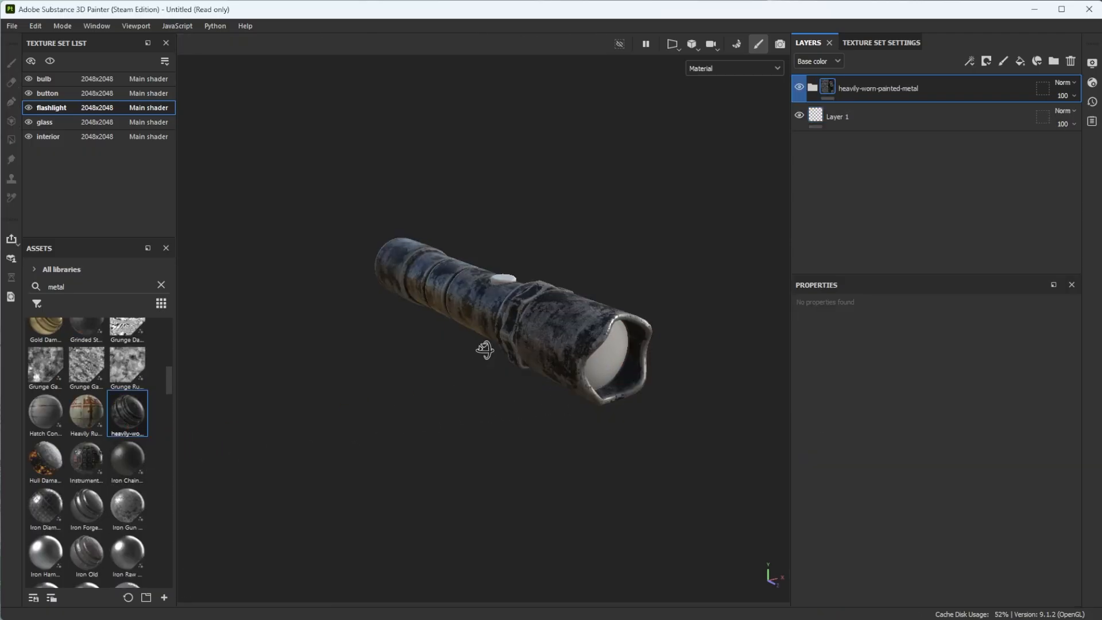
# - Expand the metal material's Cracks Scratches Dirt and Steel Scratched groups and set the Steel Base layer's opacity to 31
pyautogui.keyDown('alt'); pyautogui.moveTo(485, 350); pyautogui.dragTo(556, 363); pyautogui.keyUp('alt')
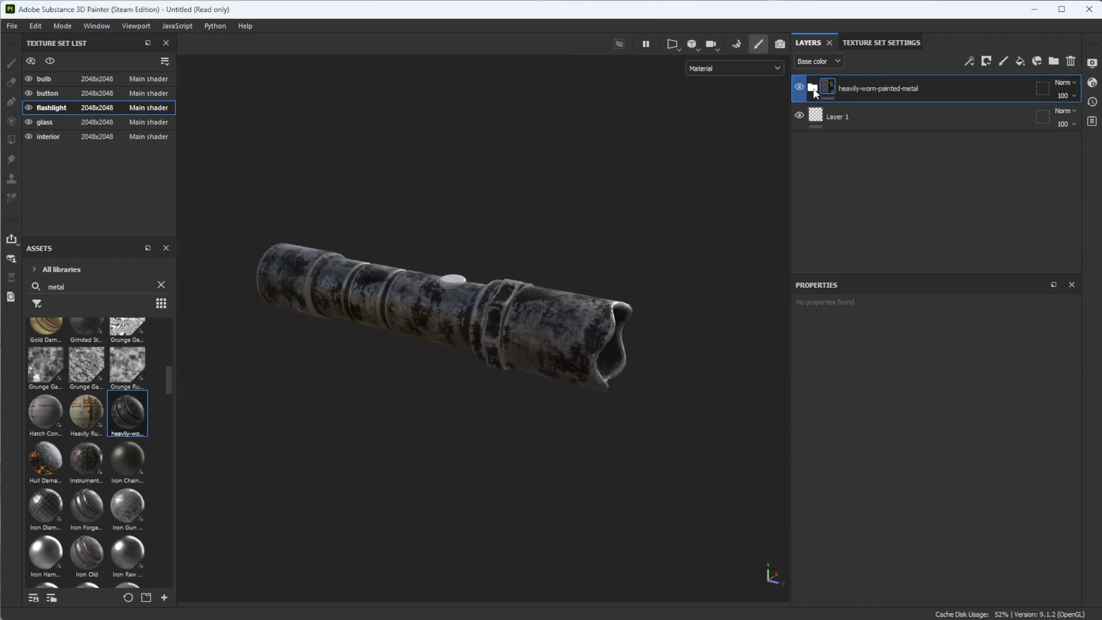
pyautogui.click(814, 90)
pyautogui.click(823, 116)
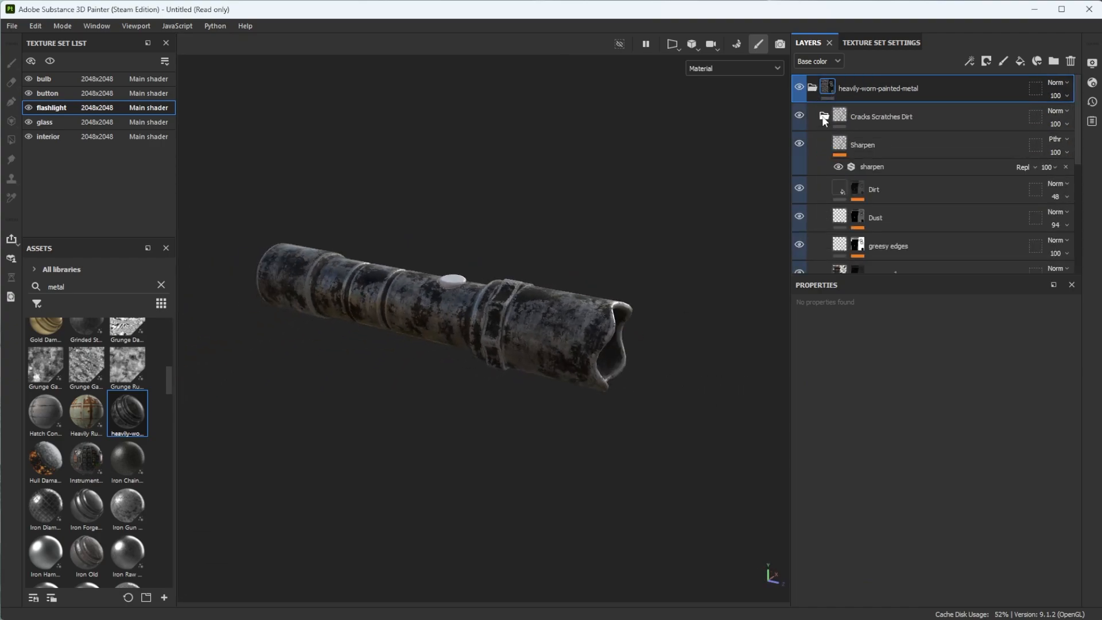
pyautogui.scroll(-6, 847, 184)
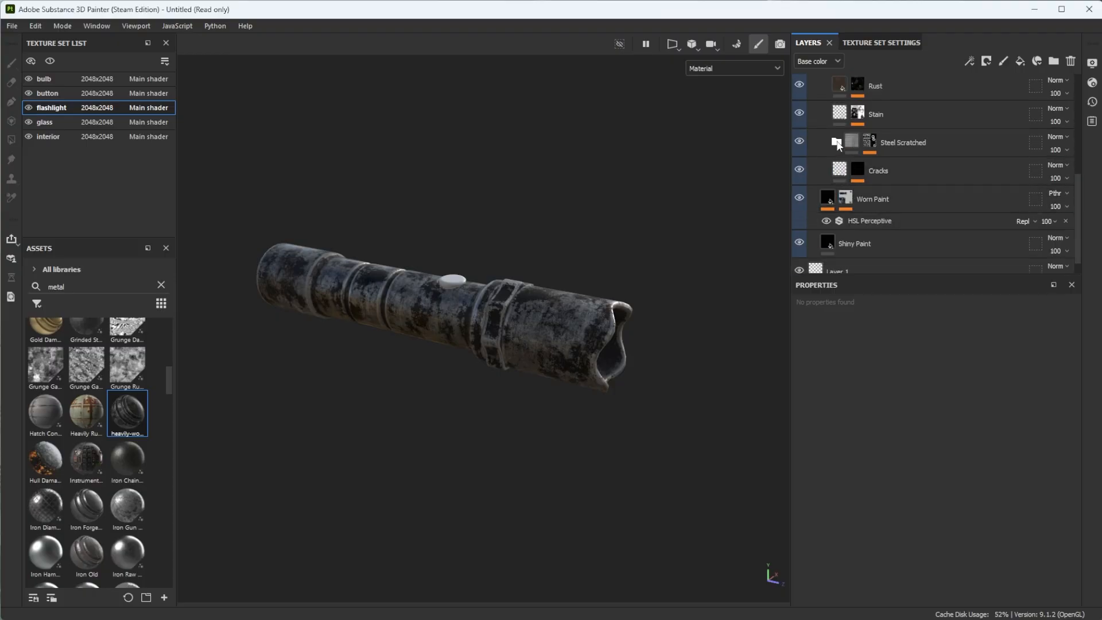
pyautogui.click(838, 144)
pyautogui.scroll(-3, 839, 166)
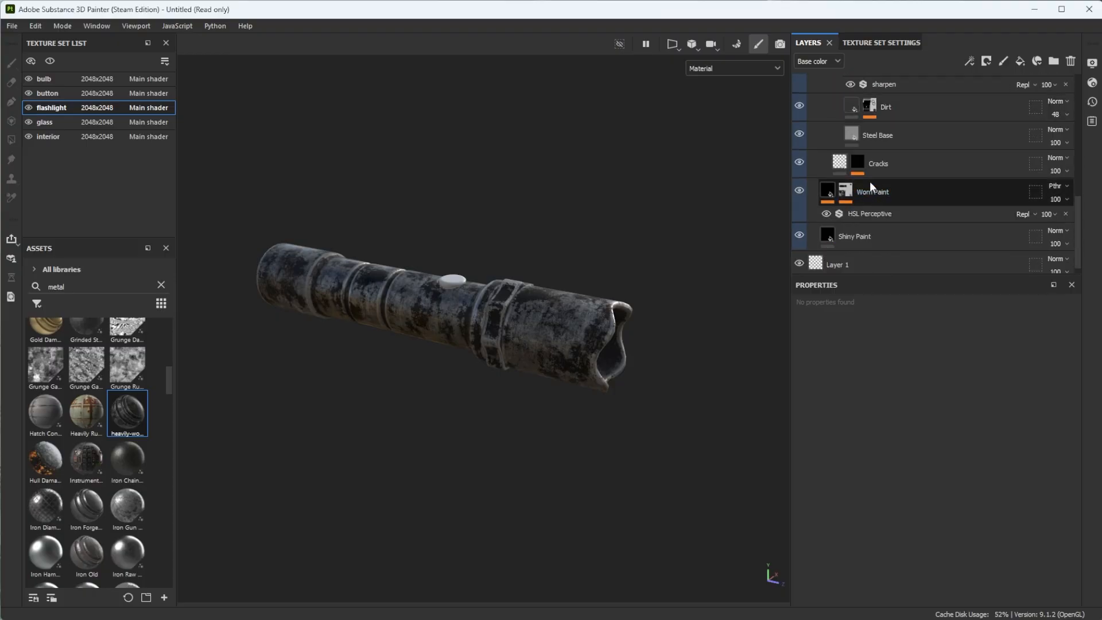
pyautogui.click(799, 134)
pyautogui.click(801, 133)
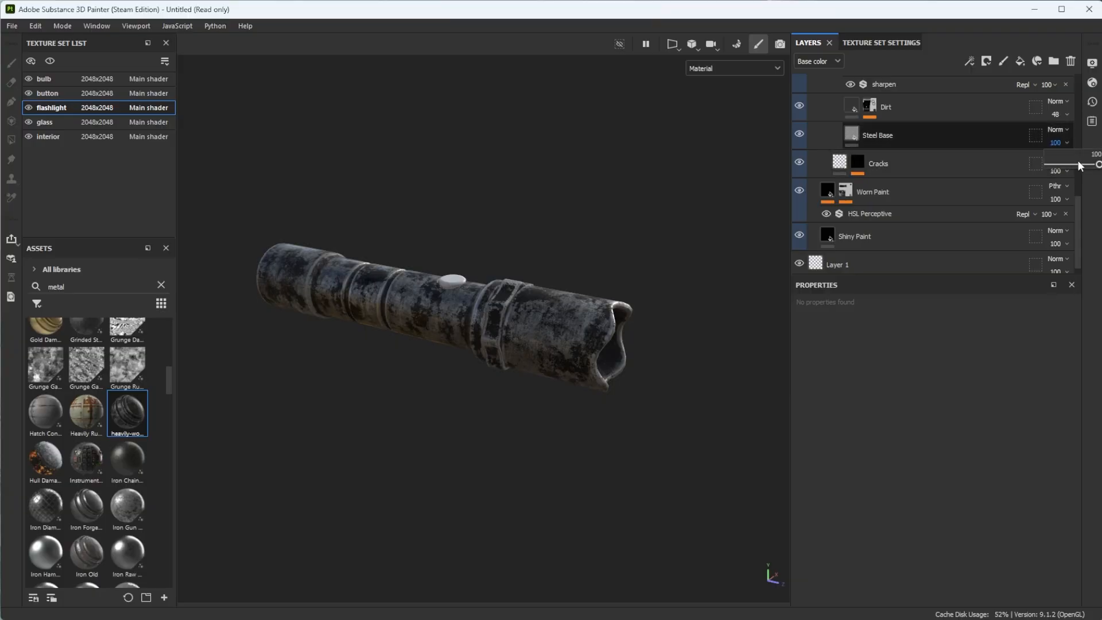
pyautogui.click(1079, 165)
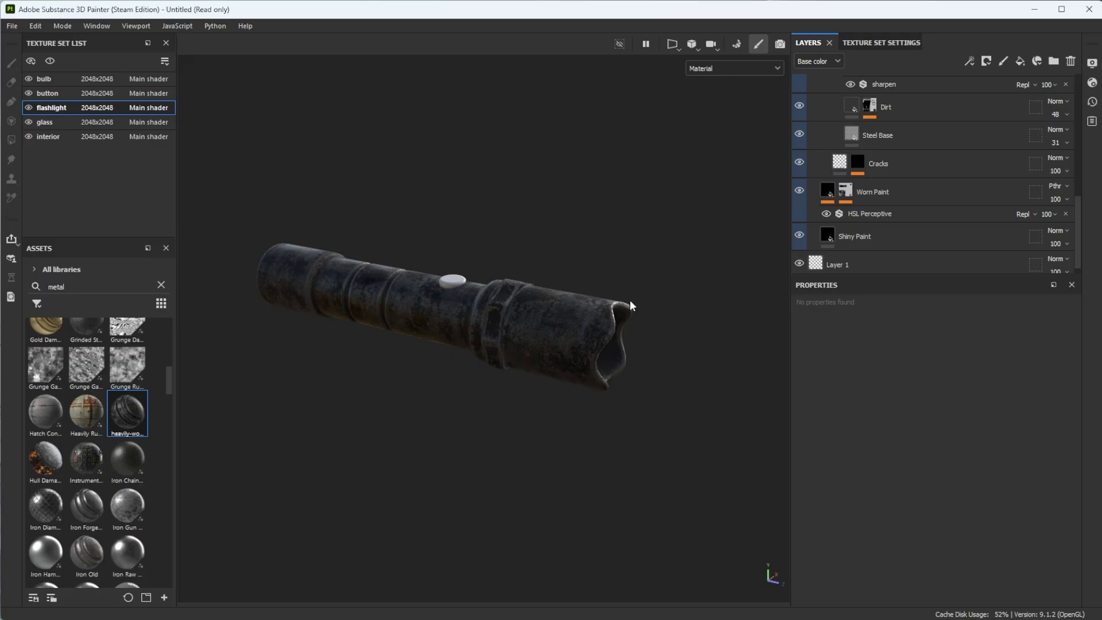
pyautogui.keyDown('alt'); pyautogui.moveTo(635, 310); pyautogui.dragTo(578, 454); pyautogui.keyUp('alt')
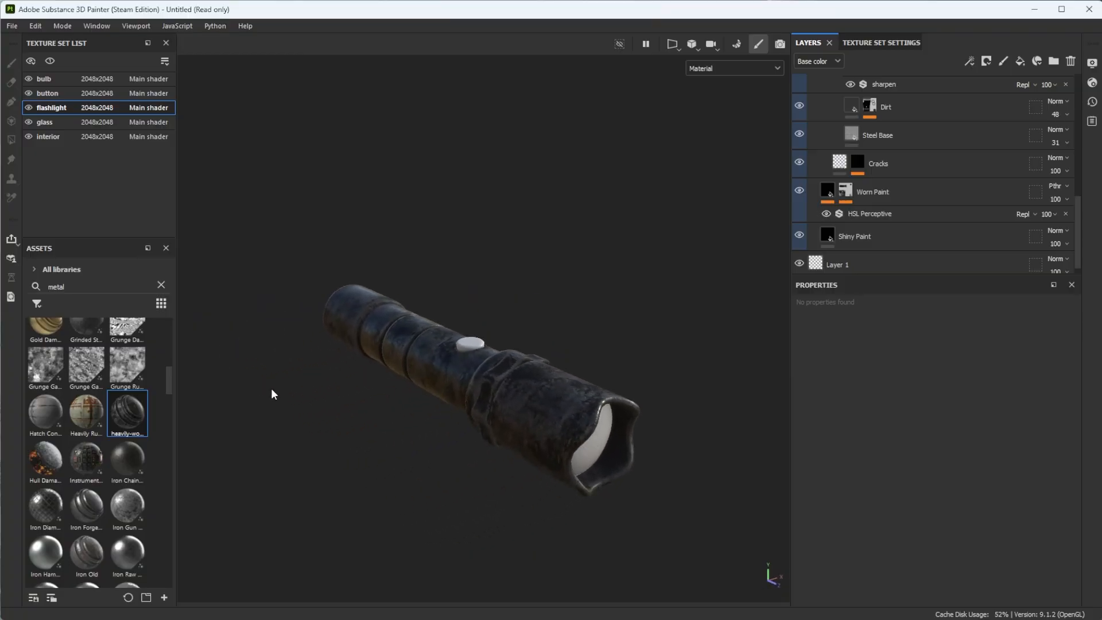
# - Collapse the heavily-worn-painted-metal group and examine the flashlight's surface from several sides
pyautogui.click(34, 306)
pyautogui.keyDown('alt'); pyautogui.moveTo(393, 413); pyautogui.dragTo(454, 418); pyautogui.keyUp('alt')
pyautogui.scroll(5, 864, 126)
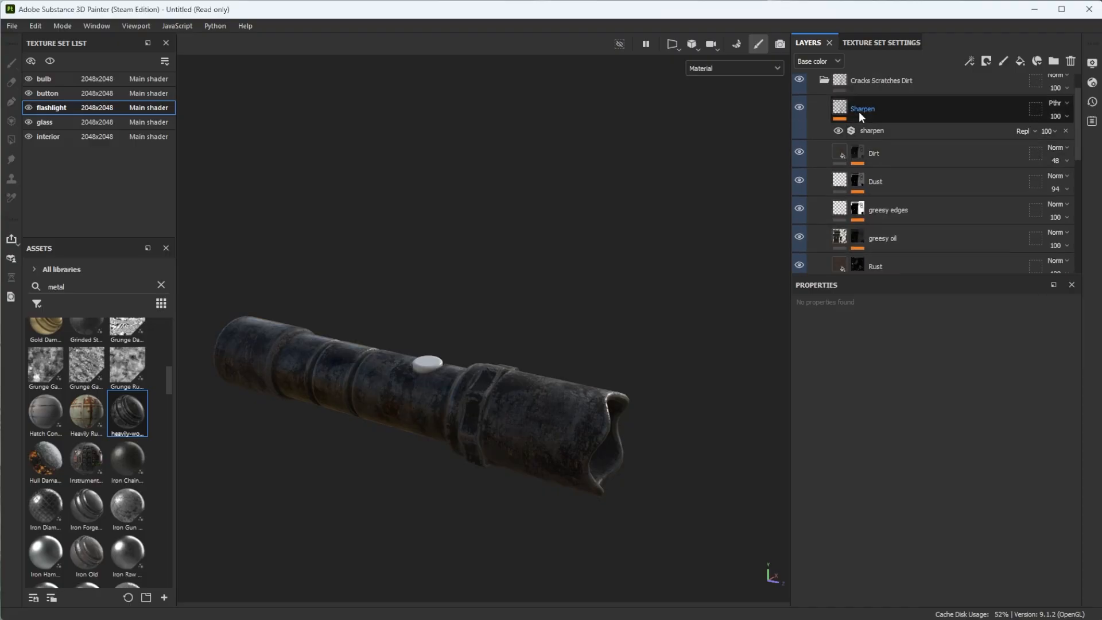
pyautogui.click(812, 87)
pyautogui.keyDown('alt'); pyautogui.moveTo(494, 425); pyautogui.dragTo(520, 441); pyautogui.keyUp('alt')
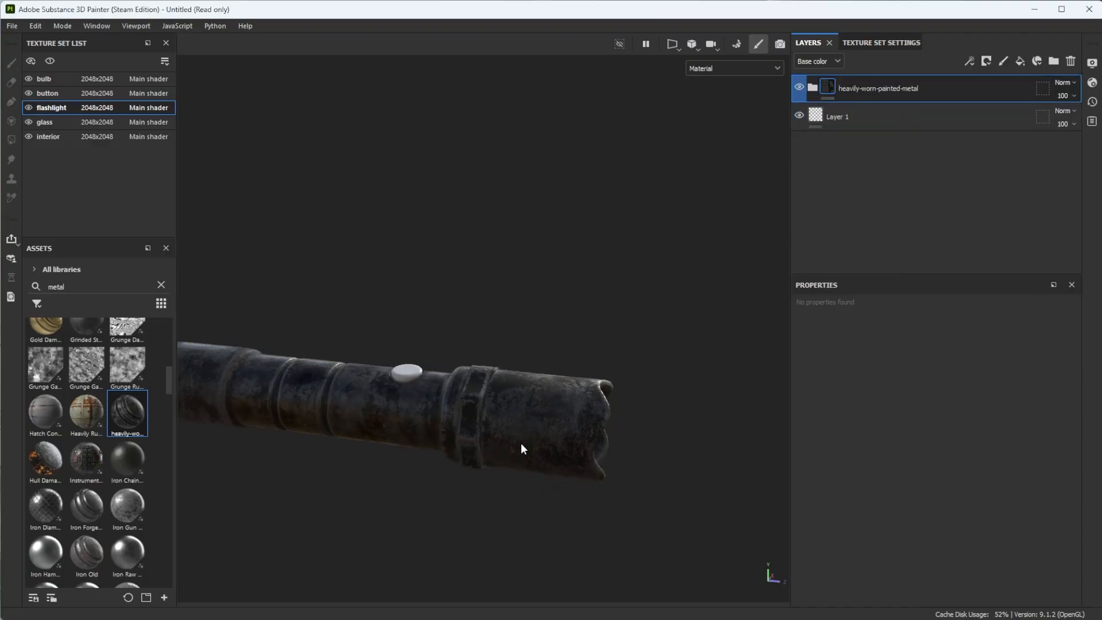
pyautogui.keyDown('alt'); pyautogui.moveTo(491, 439); pyautogui.dragTo(580, 408, button='middle'); pyautogui.keyUp('alt')
pyautogui.scroll(4, 590, 415)
pyautogui.keyDown('alt'); pyautogui.moveTo(590, 415); pyautogui.dragTo(578, 369); pyautogui.keyUp('alt')
pyautogui.keyDown('alt'); pyautogui.moveTo(574, 421); pyautogui.dragTo(637, 381); pyautogui.keyUp('alt')
pyautogui.keyDown('alt'); pyautogui.moveTo(520, 446); pyautogui.dragTo(585, 433); pyautogui.keyUp('alt')
pyautogui.keyDown('alt'); pyautogui.moveTo(446, 441); pyautogui.dragTo(396, 439); pyautogui.keyUp('alt')
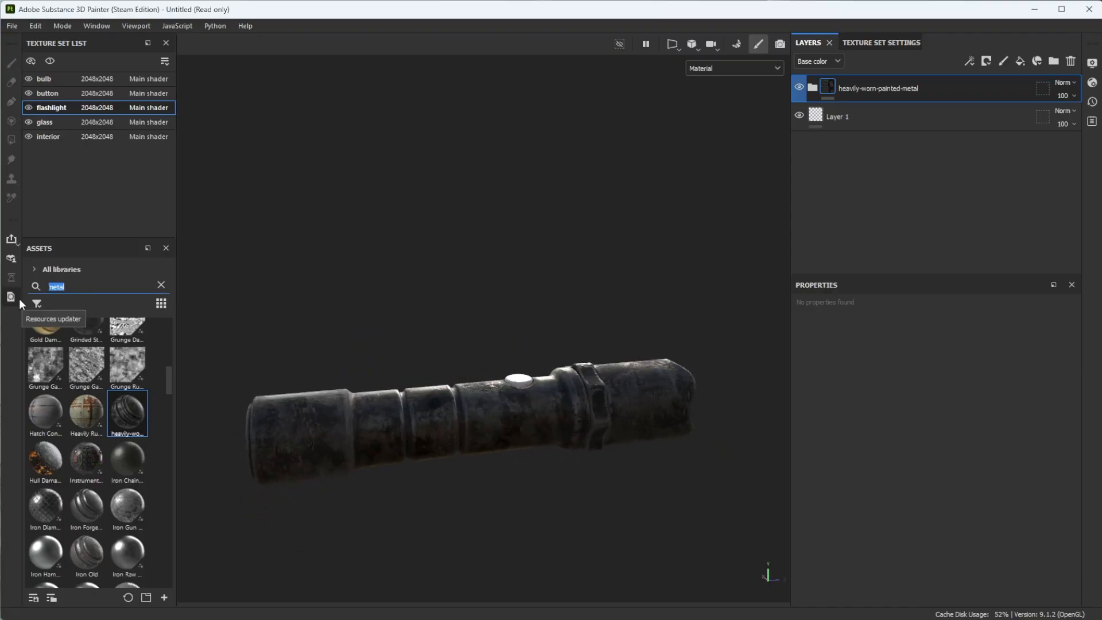
# - Search the assets for "dirt" in place of the metal search
pyautogui.write('du')
pyautogui.press('BackSpace')
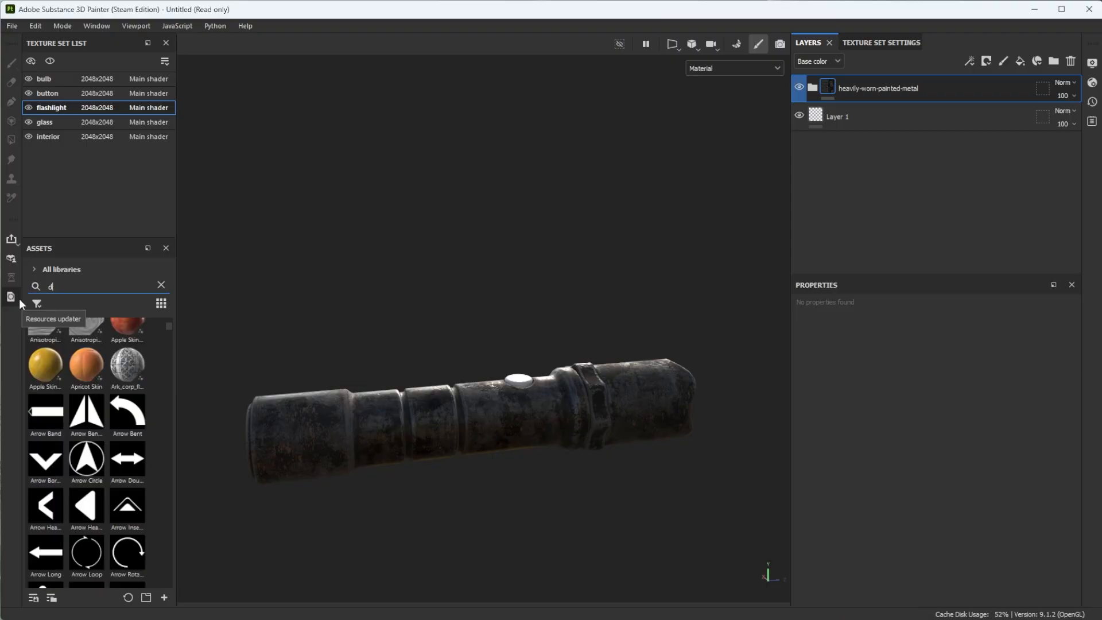
pyautogui.write('us')
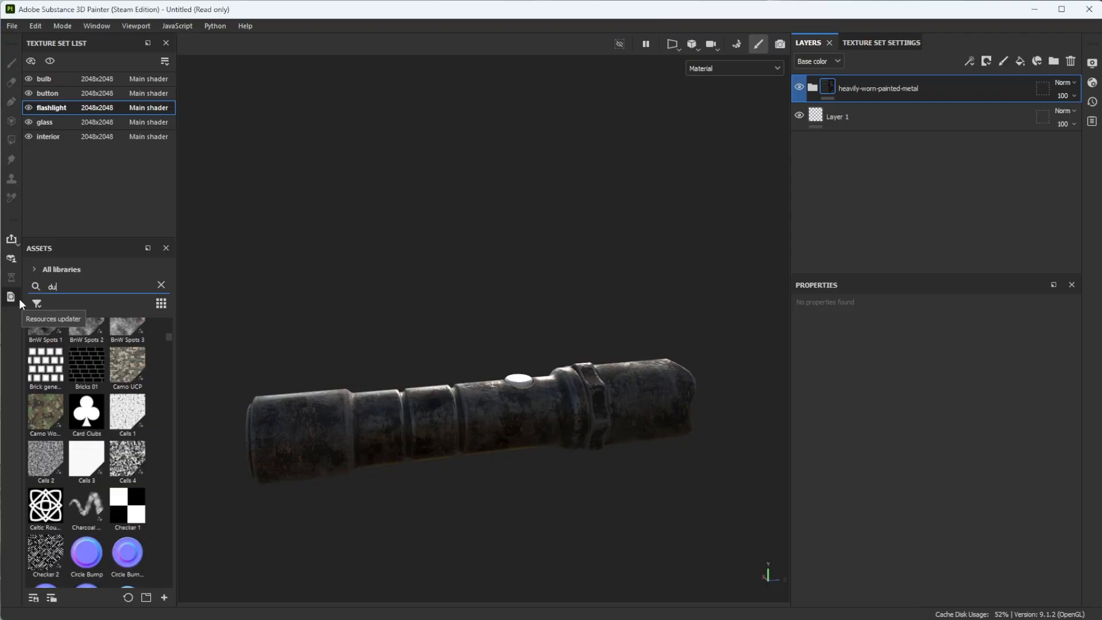
pyautogui.press('BackSpace')
pyautogui.press('BackSpace')
pyautogui.write('irt')
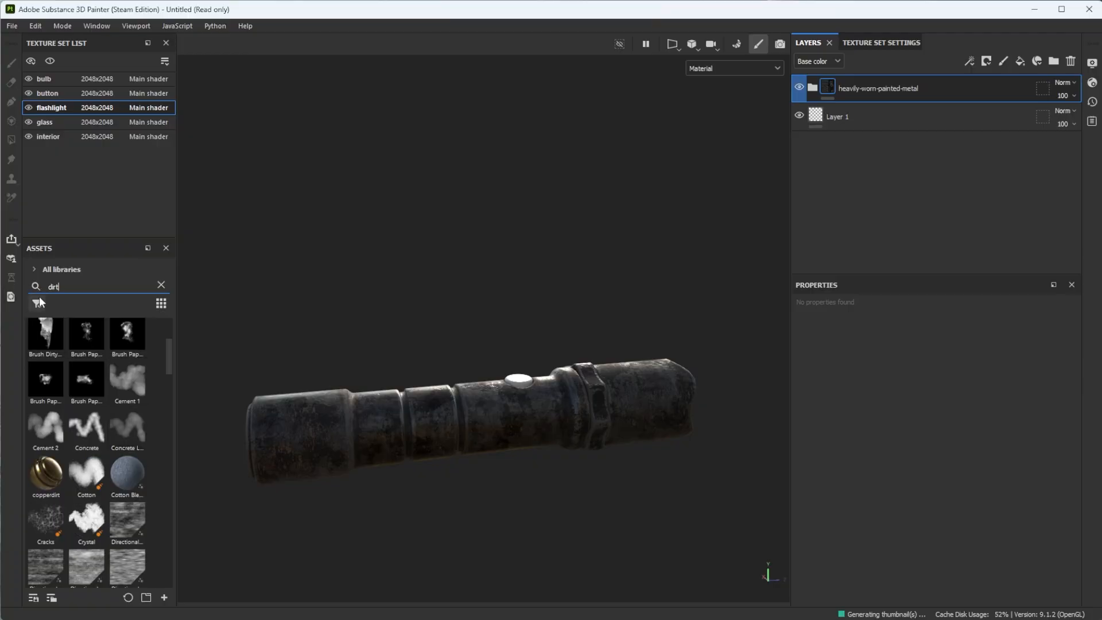
# - Filter the assets to smart masks and apply the Dirt Splashes mask to the flashlight body
pyautogui.click(37, 303)
pyautogui.click(64, 320)
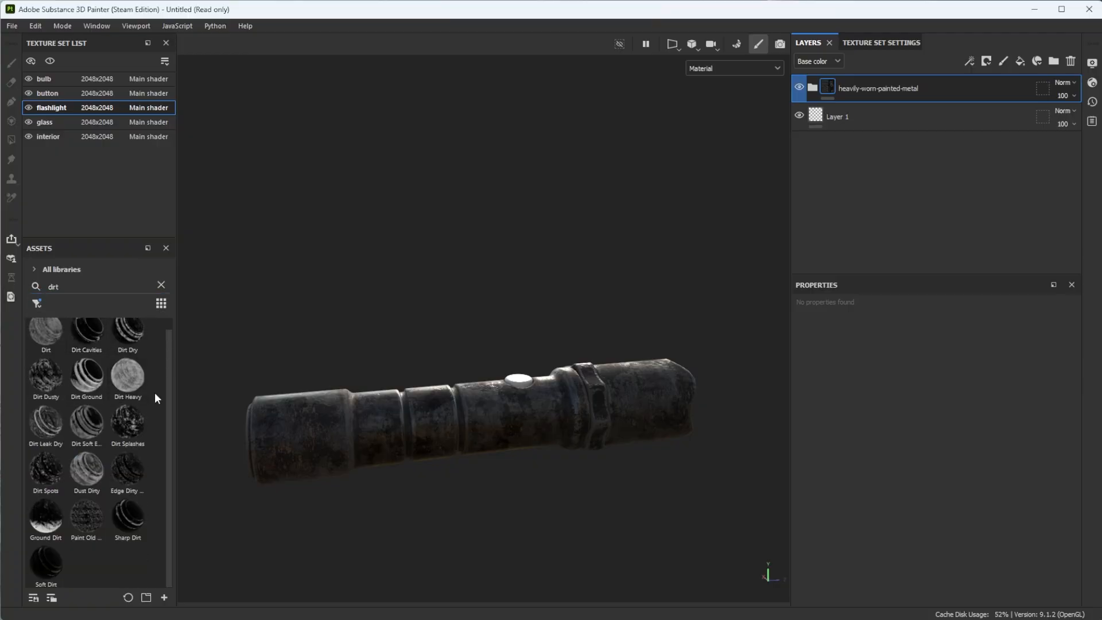
pyautogui.scroll(1, 154, 391)
pyautogui.moveTo(143, 454)
pyautogui.mouseDown()
pyautogui.moveTo(321, 445)
pyautogui.moveTo(347, 431)
pyautogui.moveTo(648, 467)
pyautogui.moveTo(497, 485)
pyautogui.moveTo(412, 438)
pyautogui.mouseUp()
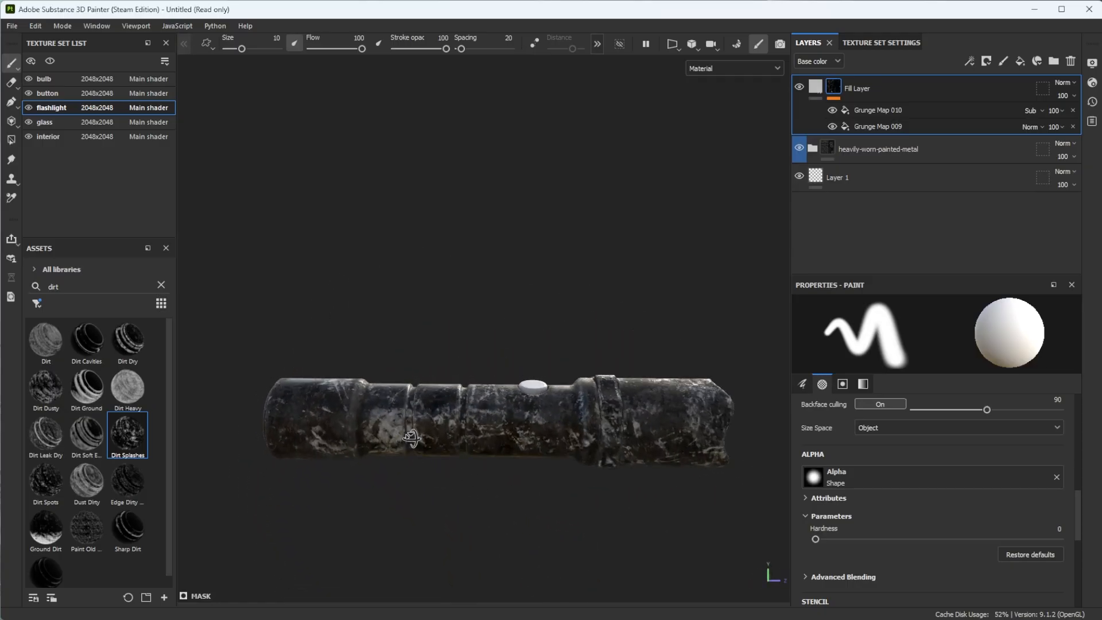
# - Set the dirt fill layer's base color to the very dark brown 1F1405
pyautogui.click(816, 88)
pyautogui.click(985, 482)
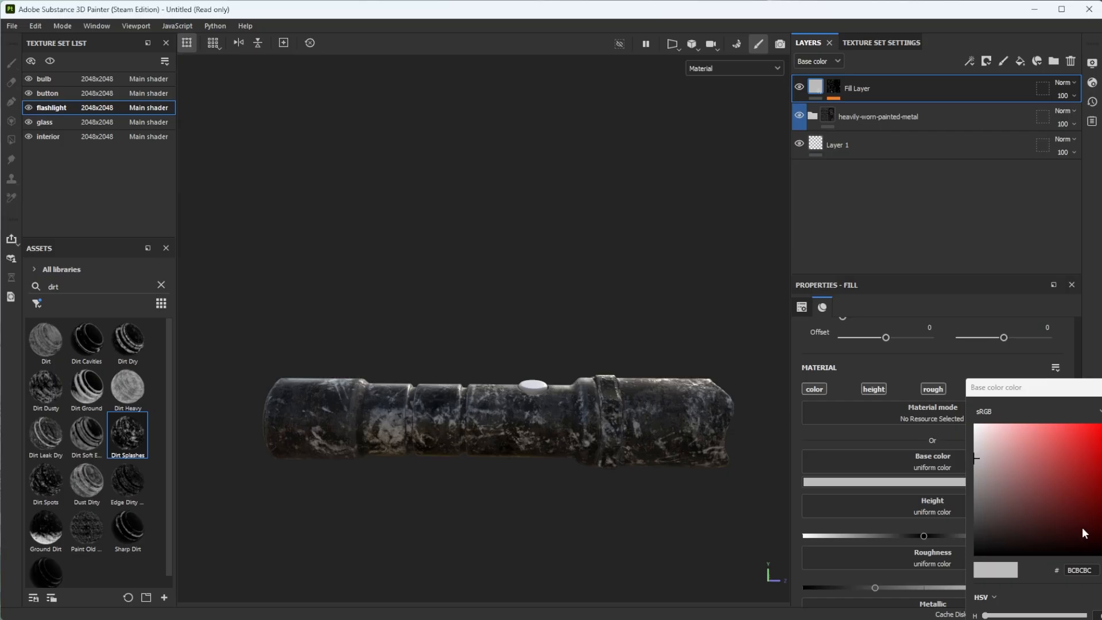
pyautogui.click(993, 615)
pyautogui.moveTo(1071, 507); pyautogui.dragTo(1078, 531)
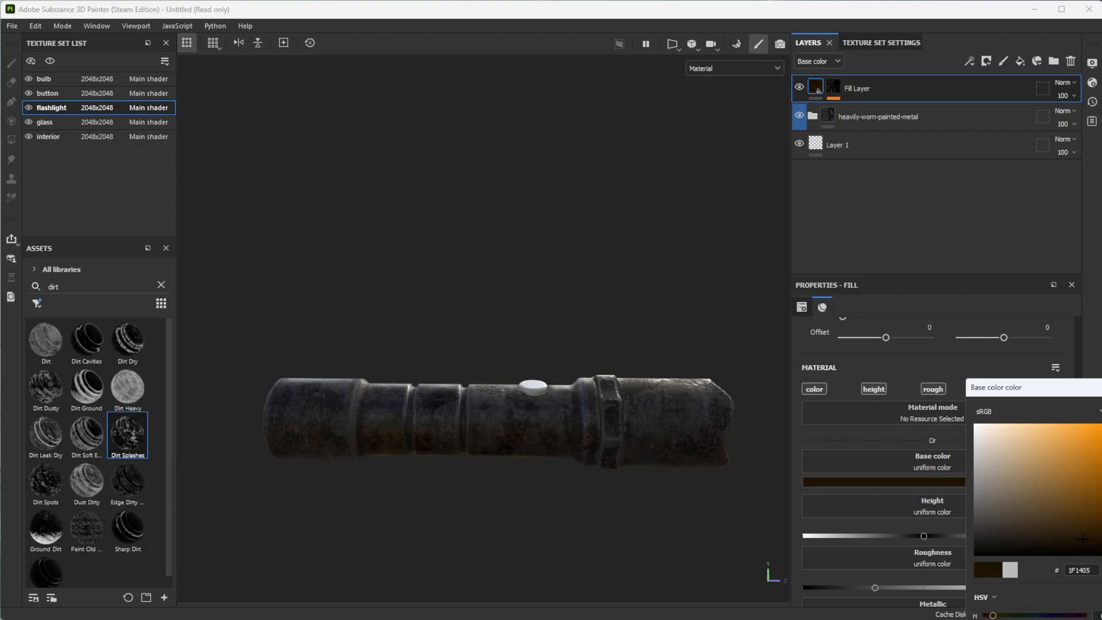
# - Lighten the dirt fill layer's base color to a softer brown, about 2F2313
pyautogui.keyDown('alt'); pyautogui.moveTo(386, 396); pyautogui.dragTo(435, 435); pyautogui.keyUp('alt')
pyautogui.scroll(3, 420, 379)
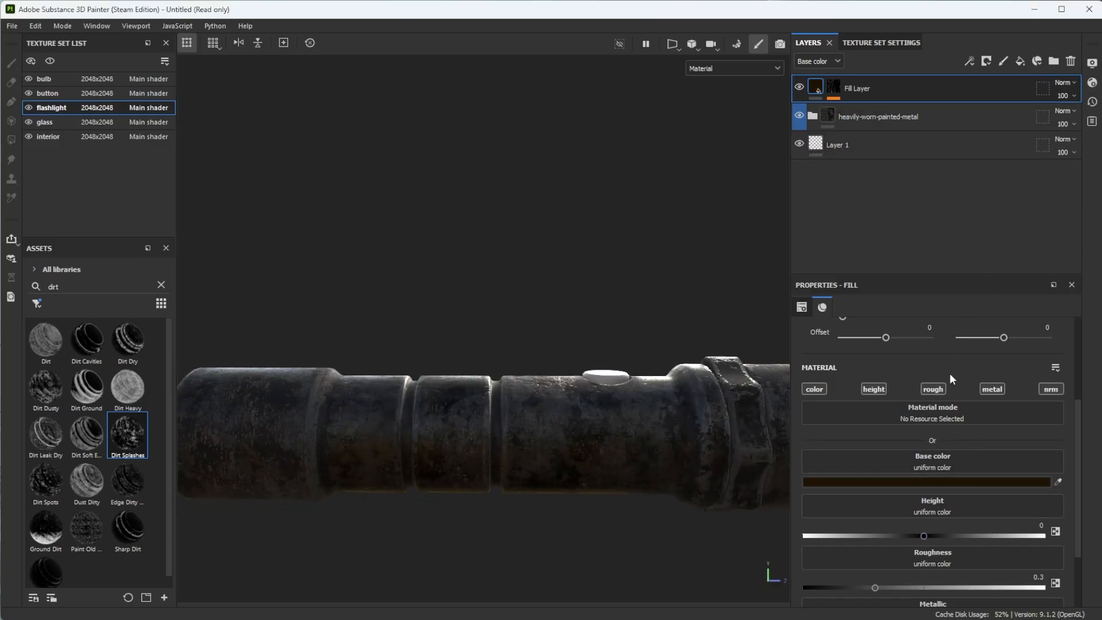
pyautogui.click(1015, 483)
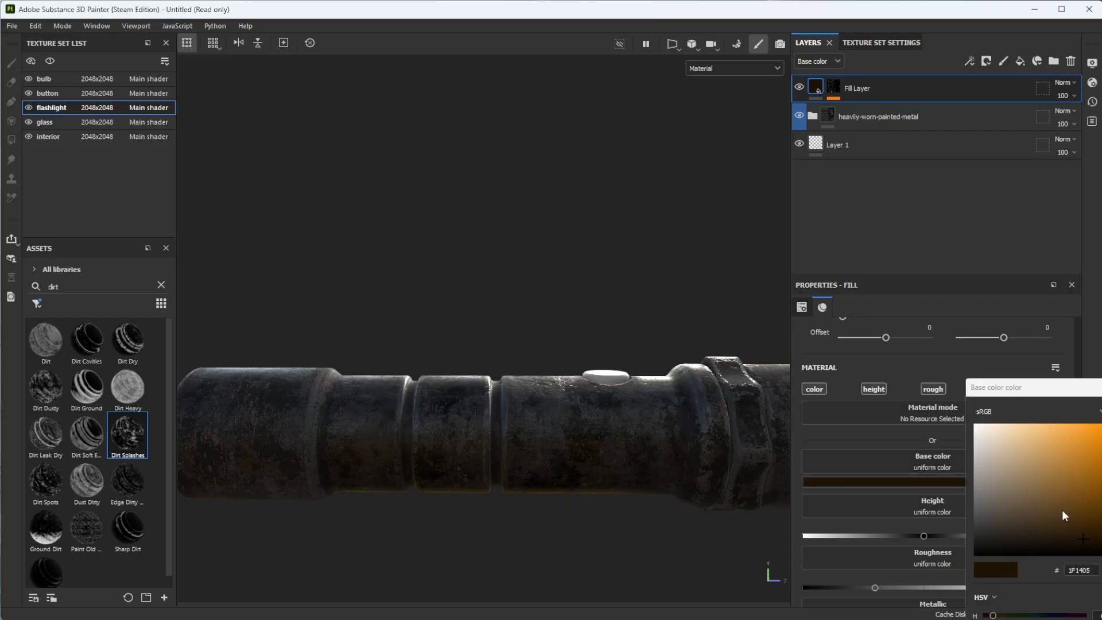
pyautogui.moveTo(1086, 541); pyautogui.dragTo(1051, 531)
pyautogui.keyDown('alt'); pyautogui.moveTo(473, 471); pyautogui.dragTo(646, 525); pyautogui.keyUp('alt')
pyautogui.keyDown('alt'); pyautogui.moveTo(440, 449); pyautogui.dragTo(541, 459); pyautogui.keyUp('alt')
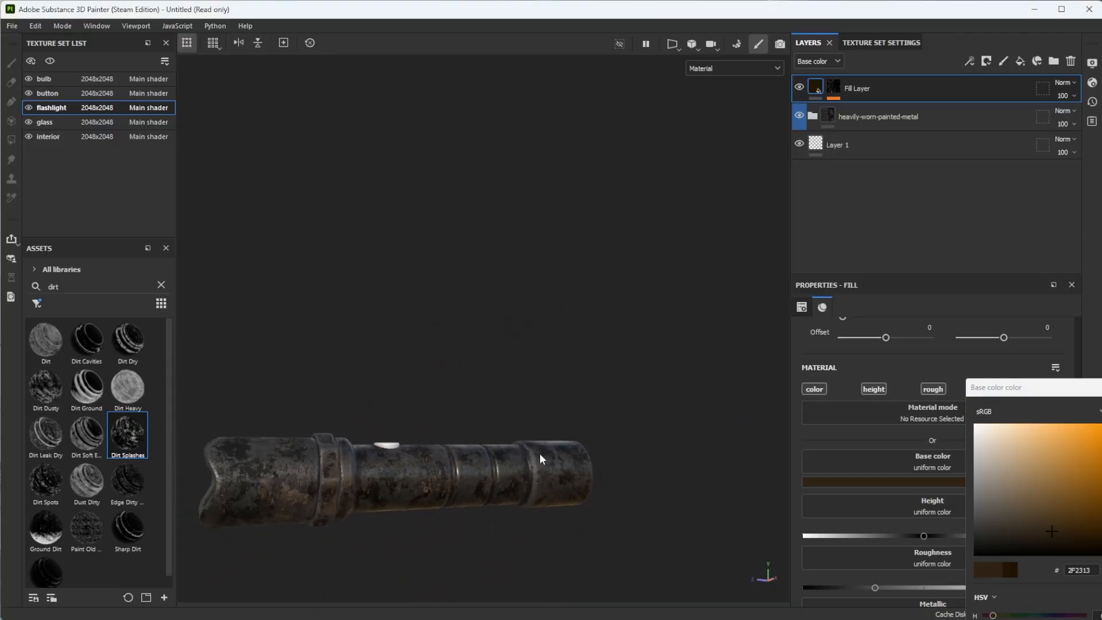
pyautogui.moveTo(1048, 526); pyautogui.dragTo(1045, 530)
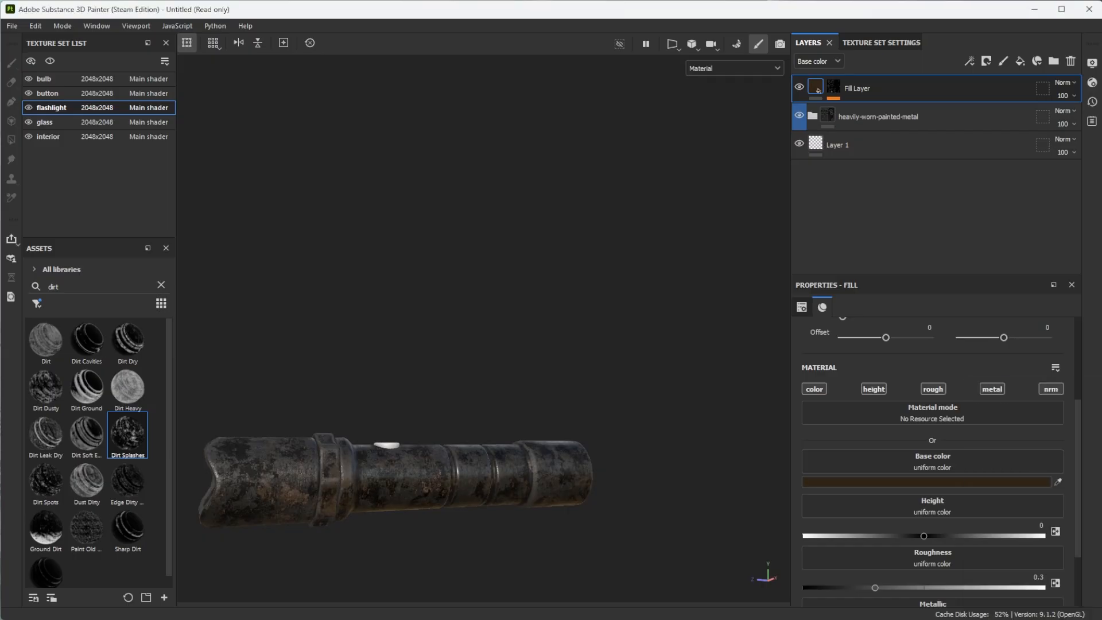
# - Set the dirt fill layer's roughness to 0.5211 and its height to 0.0074
pyautogui.click(924, 585)
pyautogui.moveTo(924, 587); pyautogui.dragTo(928, 588)
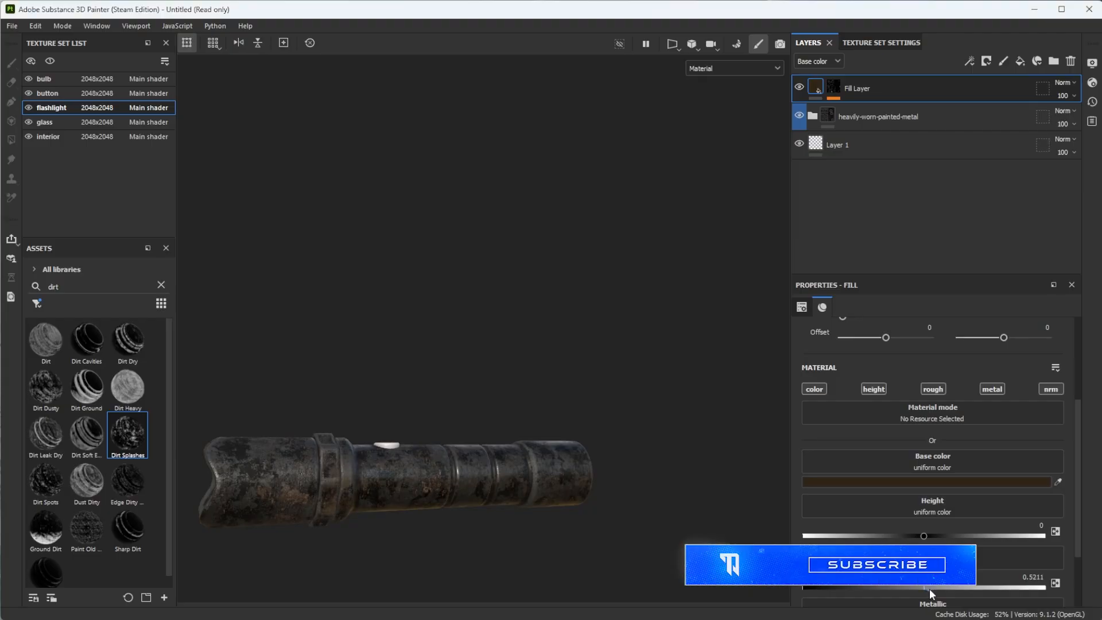
pyautogui.moveTo(924, 536); pyautogui.dragTo(925, 537)
# - Inspect the dirt on the flashlight up close and search the smart masks for "scrath"
pyautogui.scroll(4, 398, 505)
pyautogui.keyDown('alt'); pyautogui.moveTo(398, 505); pyautogui.dragTo(371, 450); pyautogui.keyUp('alt')
pyautogui.scroll(-3, 341, 489)
pyautogui.scroll(-2, 361, 527)
pyautogui.scroll(6, 400, 405)
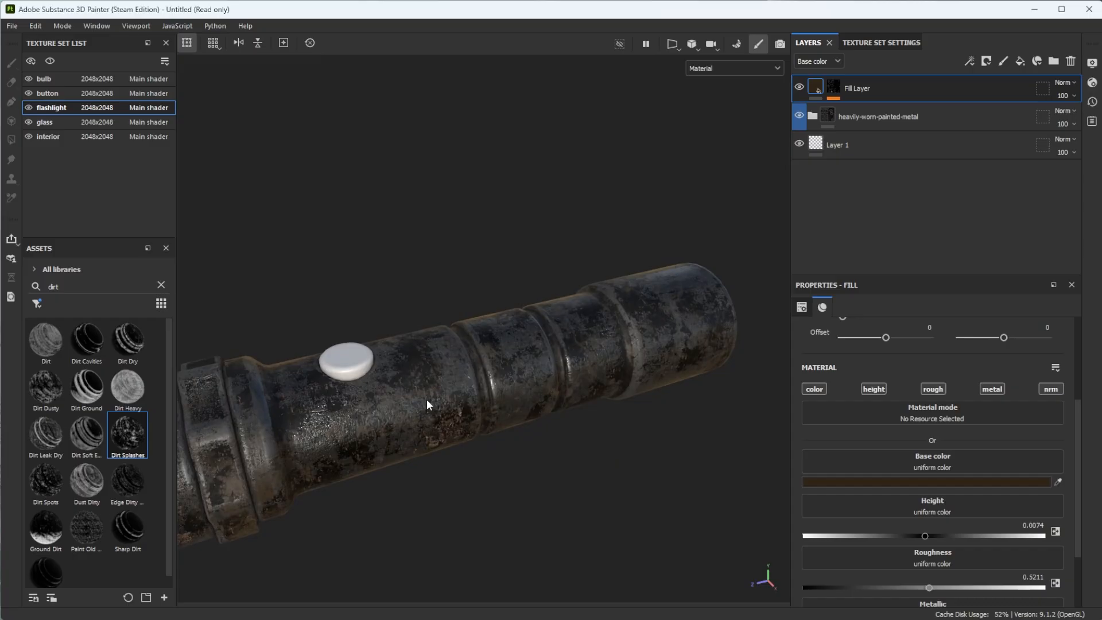
pyautogui.keyDown('alt'); pyautogui.moveTo(360, 400); pyautogui.dragTo(413, 367); pyautogui.keyUp('alt')
pyautogui.doubleClick(93, 294)
pyautogui.write('scrath')
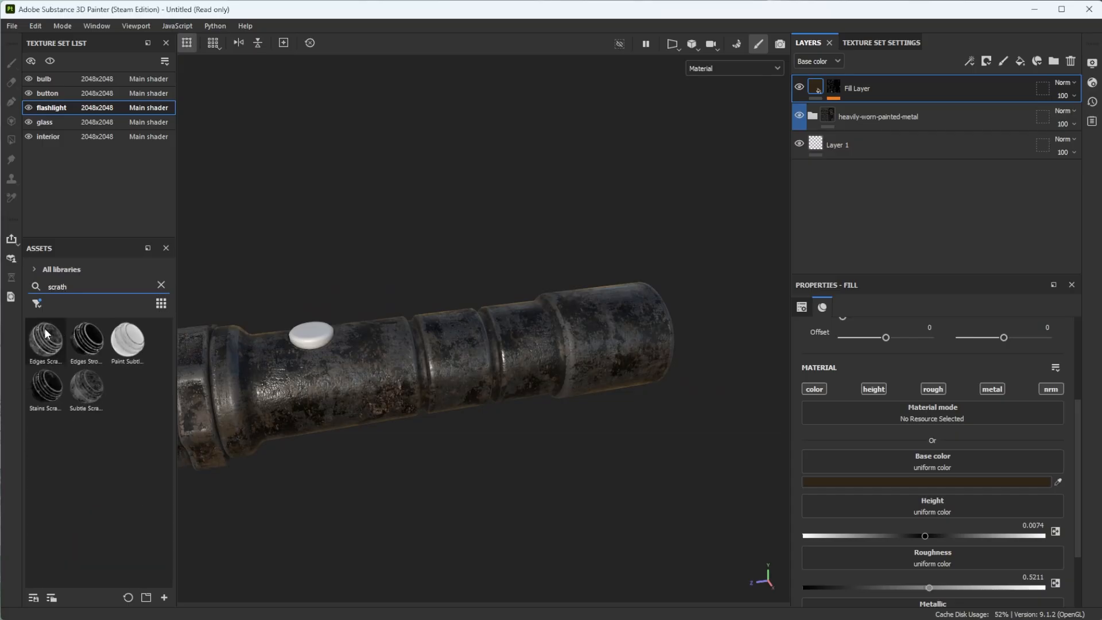
# - Try the stains scratch smart mask on the flashlight, compare it with its layer hidden, and delete that fill layer
pyautogui.click(125, 451)
pyautogui.keyDown('alt'); pyautogui.moveTo(295, 406); pyautogui.dragTo(243, 421); pyautogui.keyUp('alt')
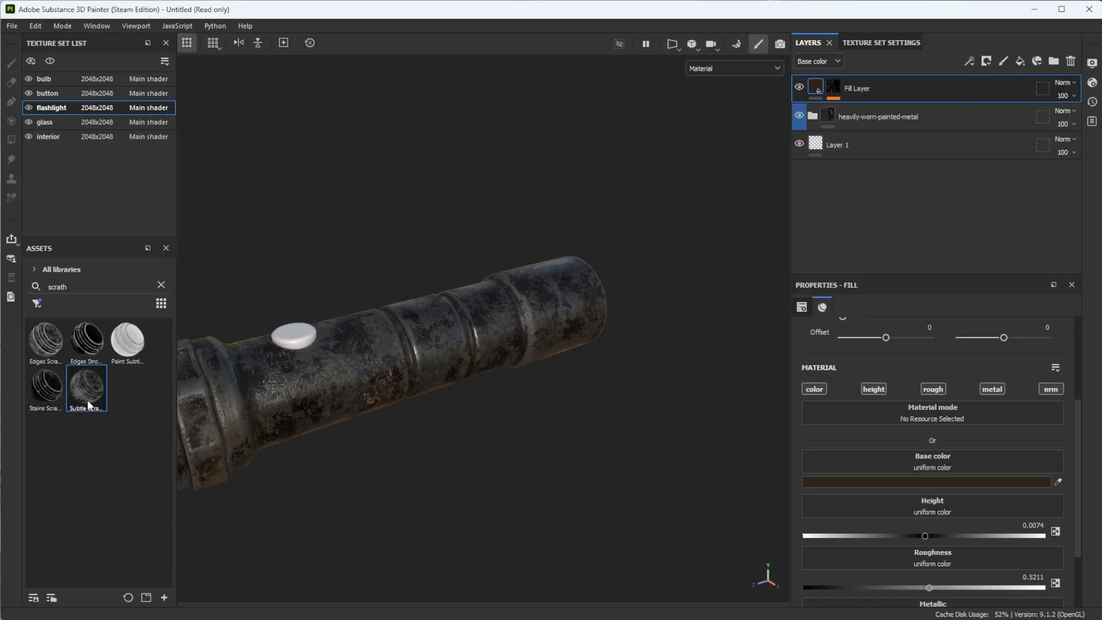
pyautogui.moveTo(48, 394); pyautogui.dragTo(356, 363)
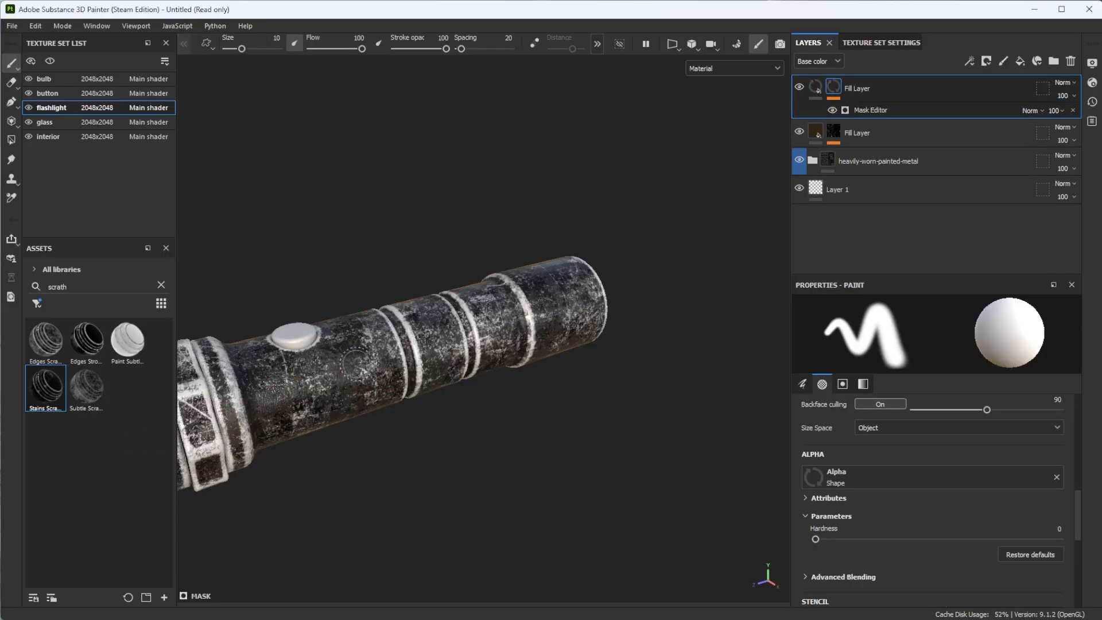
pyautogui.keyDown('alt'); pyautogui.moveTo(331, 433); pyautogui.dragTo(520, 402, button='middle'); pyautogui.keyUp('alt')
pyautogui.keyDown('alt'); pyautogui.moveTo(520, 402); pyautogui.dragTo(378, 442, button='right'); pyautogui.keyUp('alt')
pyautogui.keyDown('alt'); pyautogui.moveTo(378, 442); pyautogui.dragTo(405, 447, button='middle'); pyautogui.keyUp('alt')
pyautogui.keyDown('alt'); pyautogui.moveTo(404, 448); pyautogui.dragTo(356, 370); pyautogui.keyUp('alt')
pyautogui.click(799, 87)
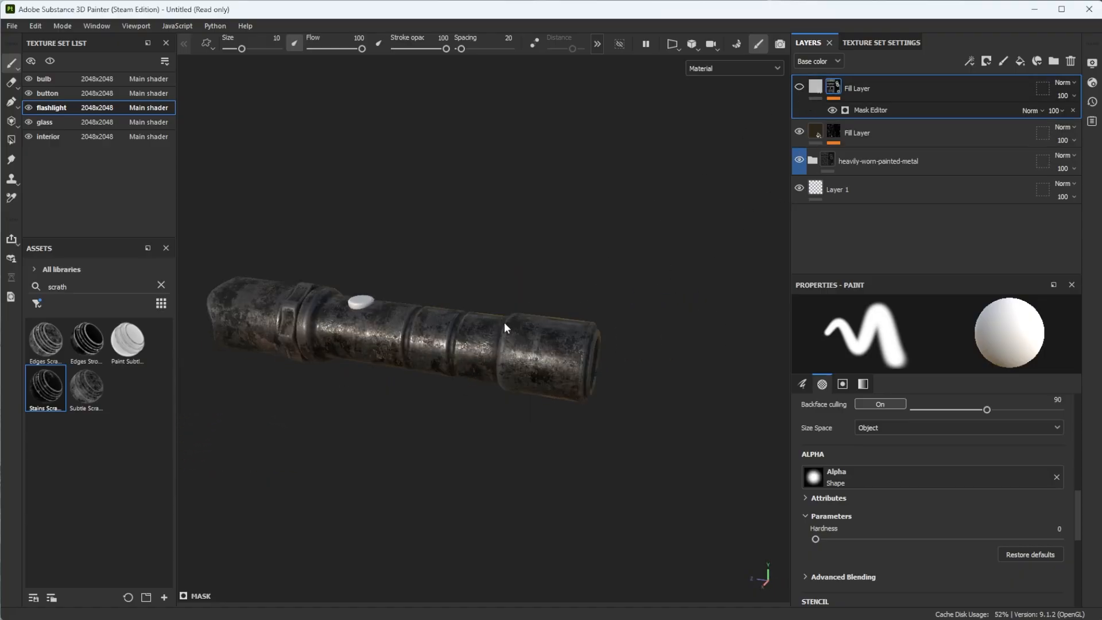
pyautogui.click(1071, 60)
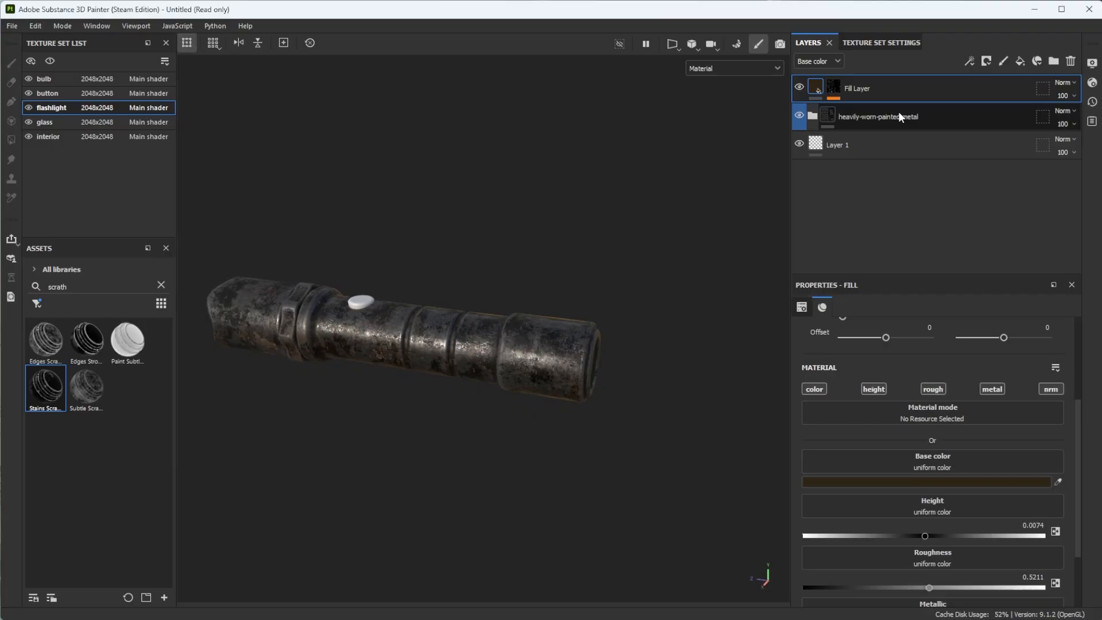
# - Try the subtle scratch smart mask on the flashlight and delete its fill layer
pyautogui.moveTo(86, 387); pyautogui.dragTo(746, 310)
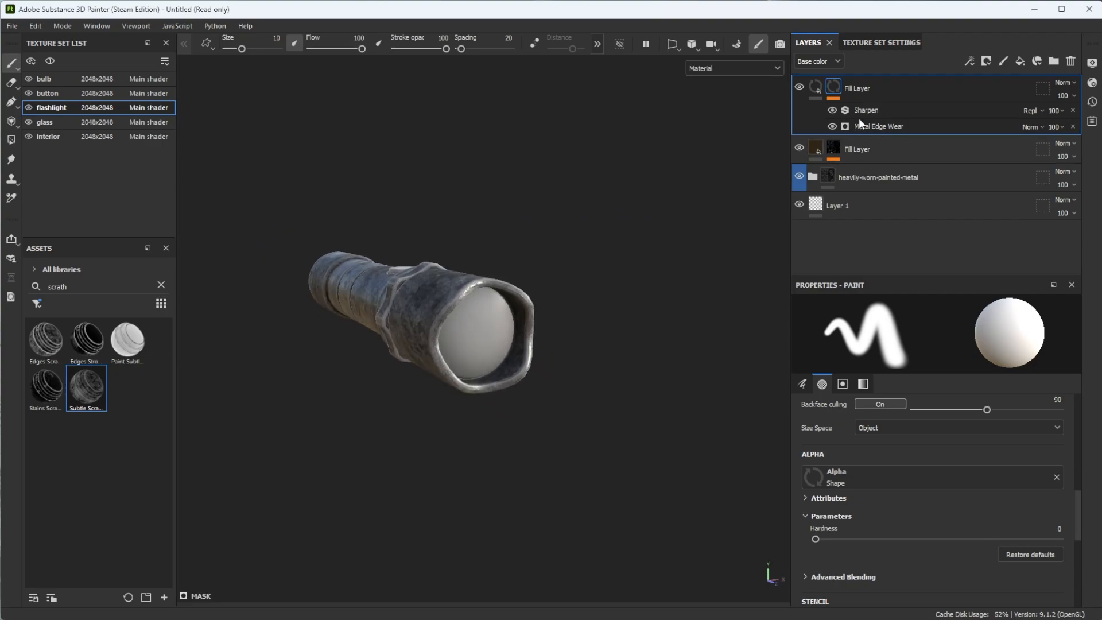
pyautogui.click(1070, 61)
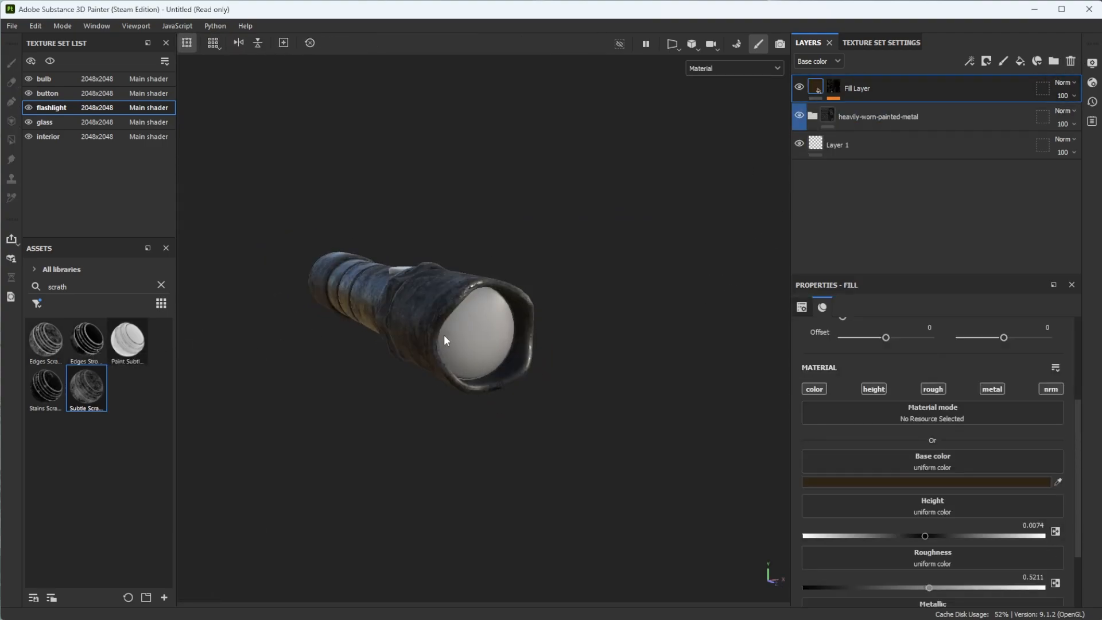
# - Try the edges scratch smart mask on the flashlight and delete its fill layer
pyautogui.moveTo(42, 352); pyautogui.dragTo(781, 372)
pyautogui.keyDown('alt'); pyautogui.moveTo(292, 419); pyautogui.dragTo(534, 381); pyautogui.keyUp('alt')
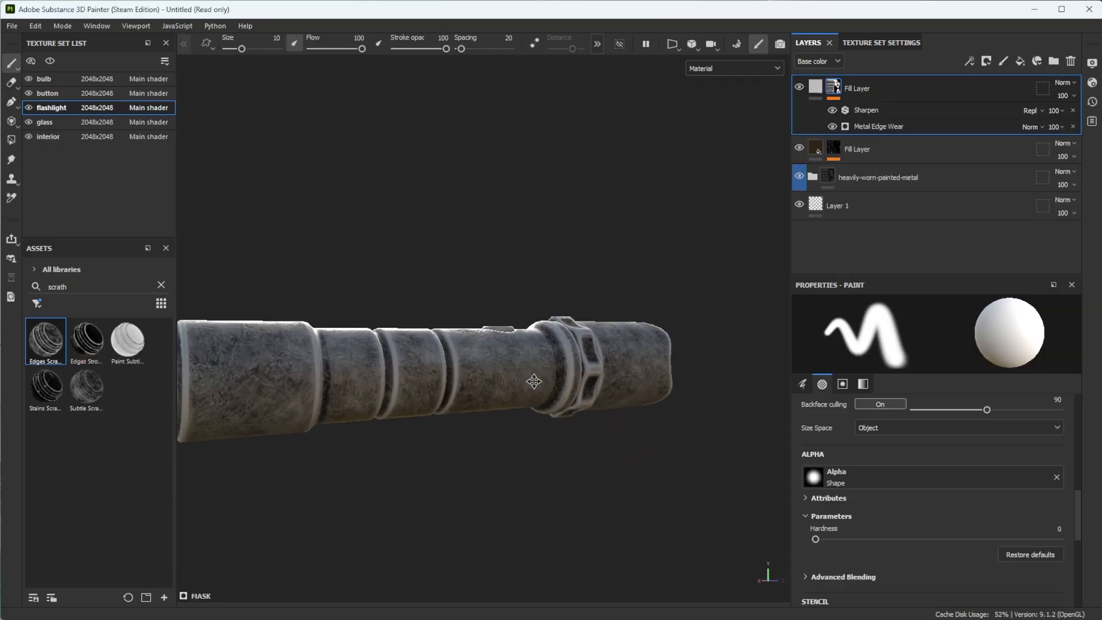
pyautogui.click(1071, 61)
# - Search the smart masks for "dust" and apply Dust Soft to the flashlight body
pyautogui.keyDown('alt'); pyautogui.moveTo(397, 394); pyautogui.dragTo(454, 419); pyautogui.keyUp('alt')
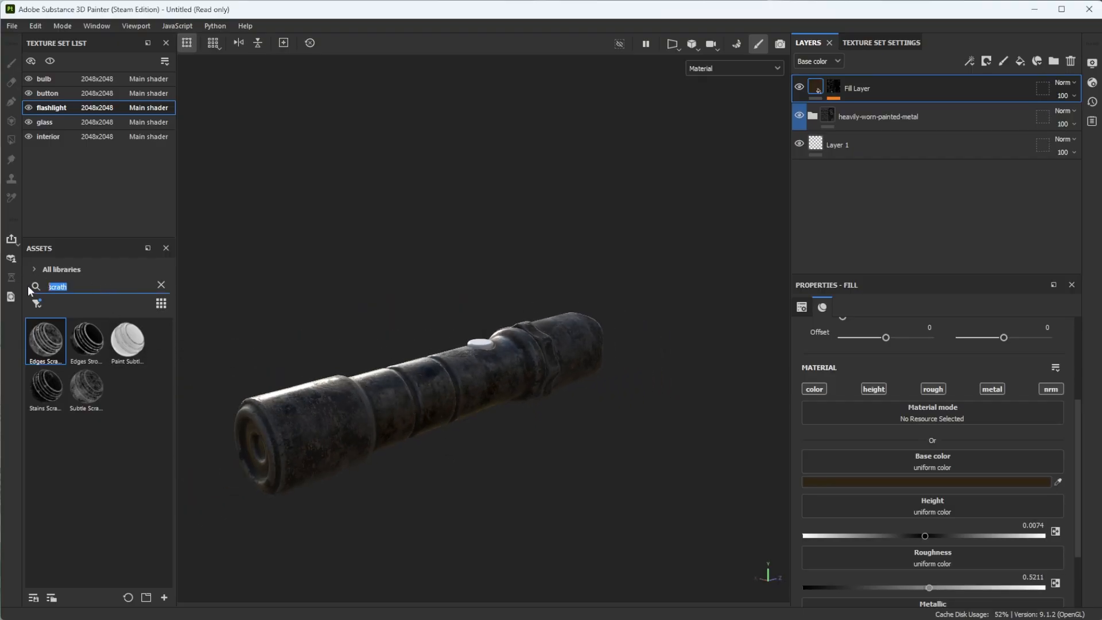
pyautogui.write('dust')
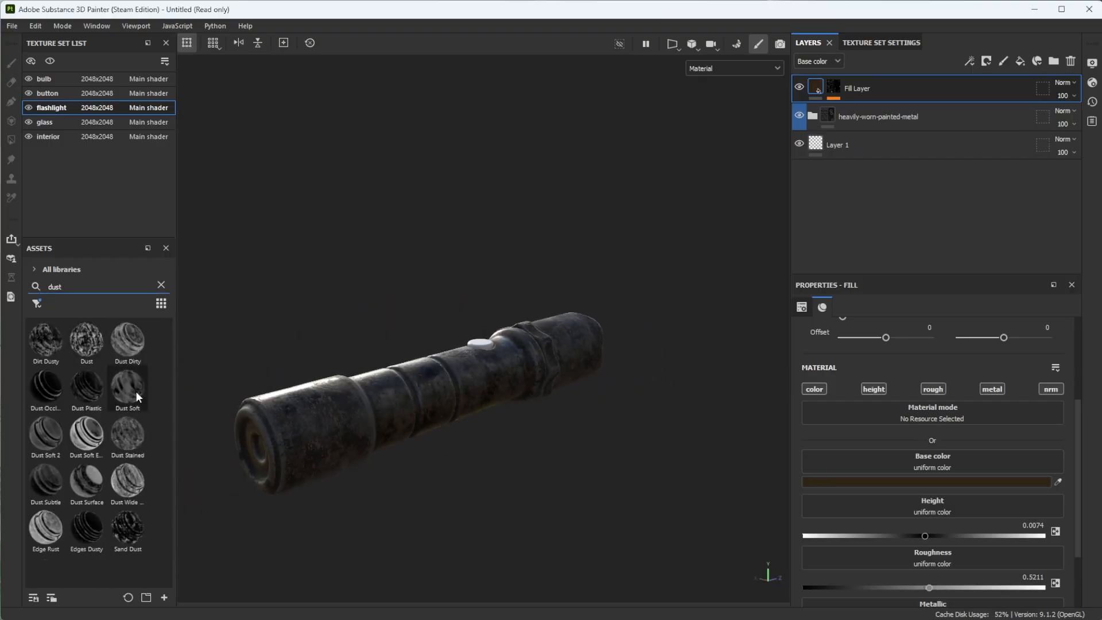
pyautogui.keyDown('alt'); pyautogui.moveTo(303, 411); pyautogui.dragTo(362, 441); pyautogui.keyUp('alt')
pyautogui.moveTo(132, 405); pyautogui.dragTo(615, 384)
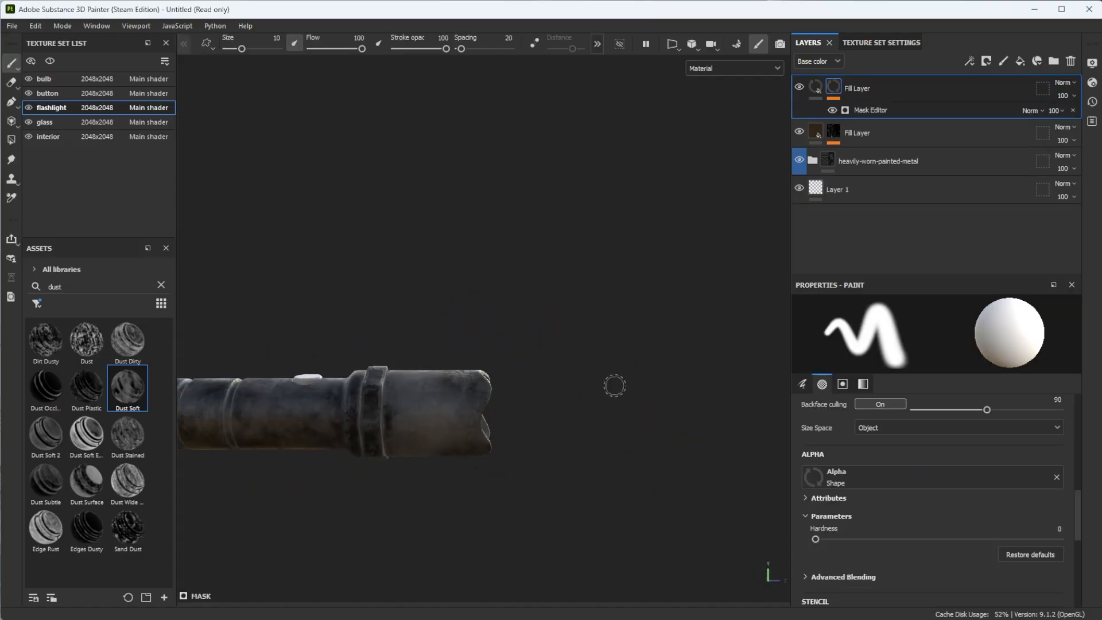
pyautogui.keyDown('alt'); pyautogui.moveTo(338, 428); pyautogui.dragTo(576, 378, button='middle'); pyautogui.keyUp('alt')
# - Change the base color of the new dust fill layer to a pale warm beige
pyautogui.click(818, 88)
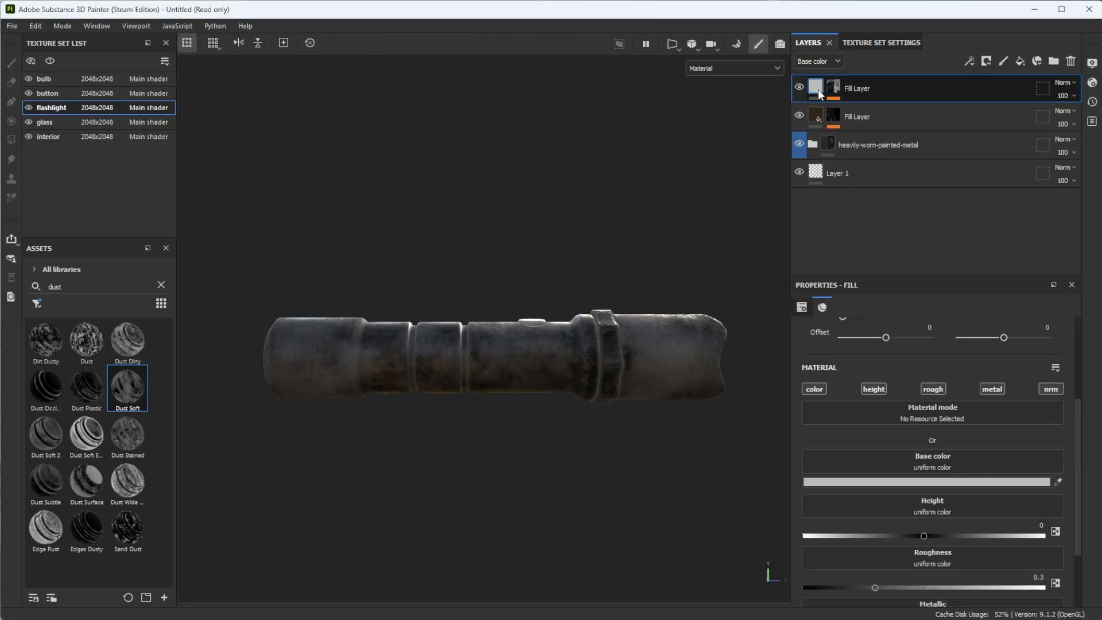
pyautogui.click(929, 482)
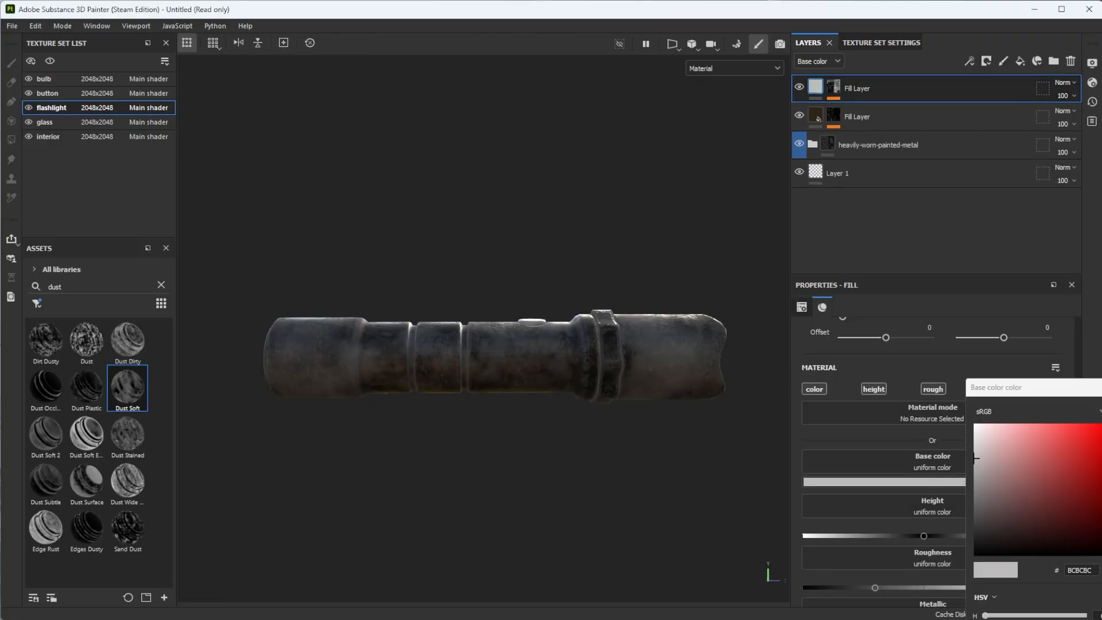
pyautogui.moveTo(985, 615); pyautogui.dragTo(995, 615)
pyautogui.click(991, 436)
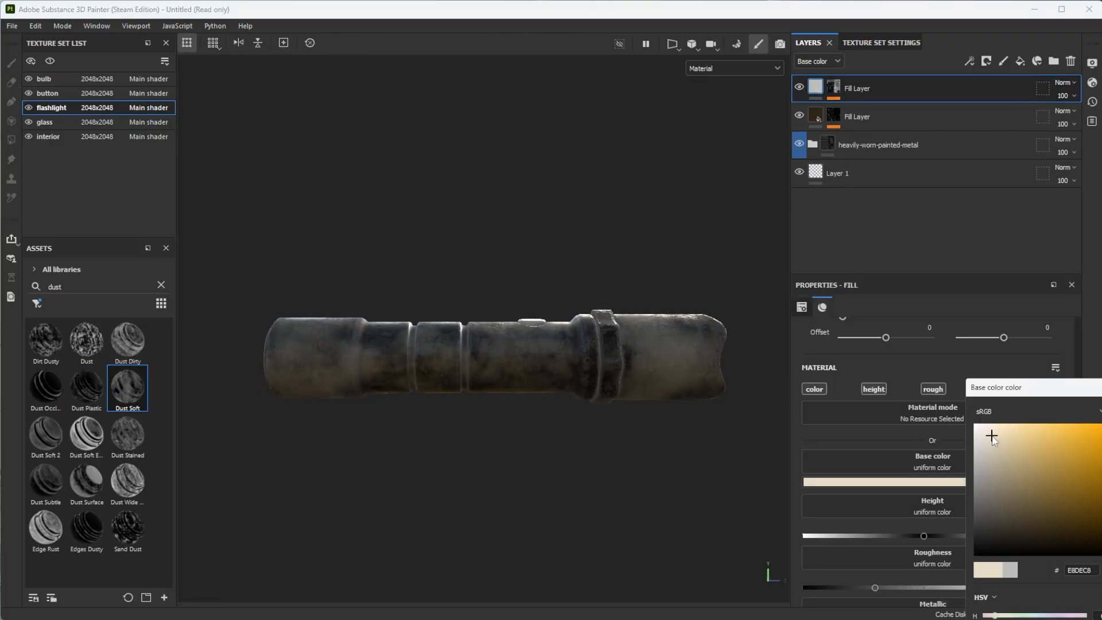
pyautogui.moveTo(994, 437); pyautogui.dragTo(1002, 440)
pyautogui.keyDown('alt'); pyautogui.moveTo(491, 378); pyautogui.dragTo(510, 435); pyautogui.keyUp('alt')
pyautogui.click(1099, 387)
# - Set the dust fill layer's roughness to 0.5136 and check the result on the flashlight from several sides
pyautogui.click(927, 587)
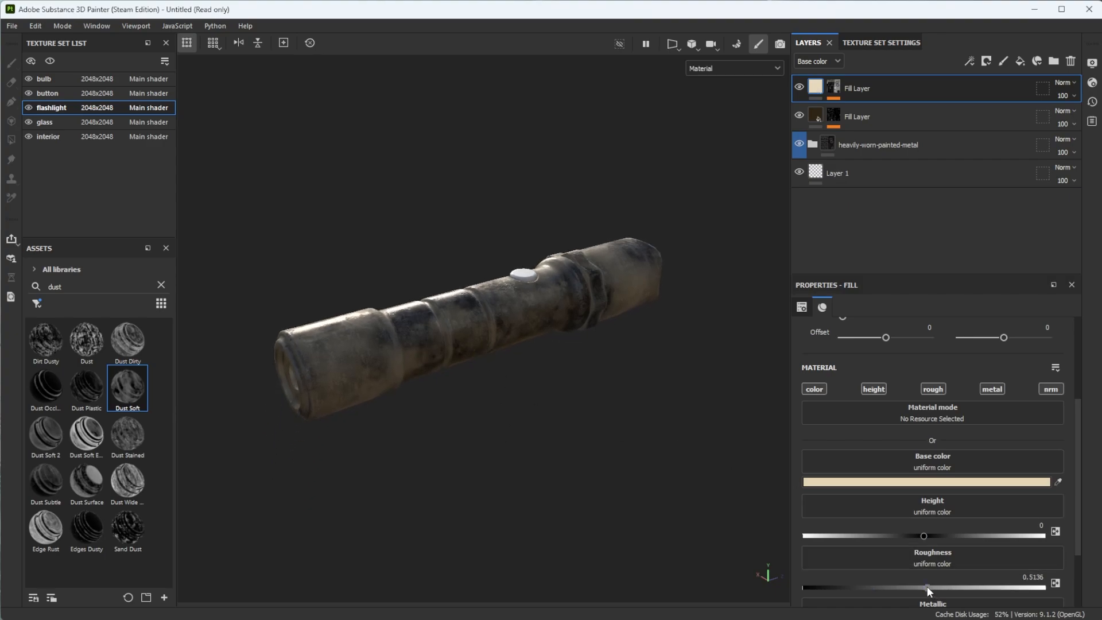
pyautogui.scroll(-3, 990, 550)
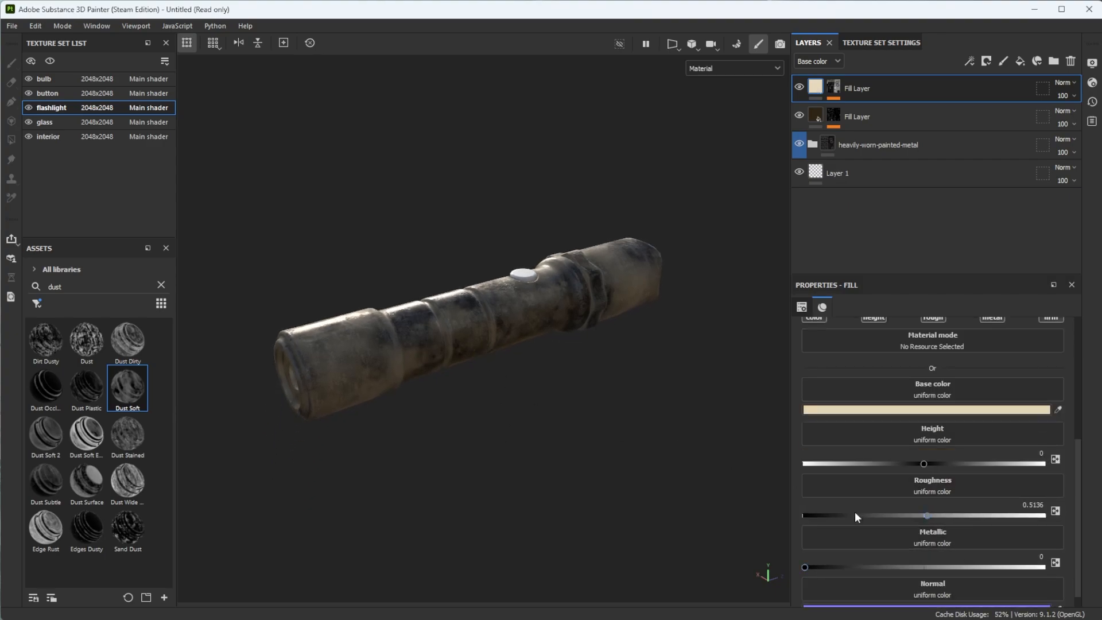
pyautogui.keyDown('alt'); pyautogui.moveTo(379, 373); pyautogui.dragTo(772, 367); pyautogui.keyUp('alt')
pyautogui.keyDown('alt'); pyautogui.moveTo(344, 441); pyautogui.dragTo(665, 307, button='middle'); pyautogui.keyUp('alt')
pyautogui.scroll(-2, 487, 351)
pyautogui.keyDown('alt'); pyautogui.moveTo(408, 341); pyautogui.dragTo(500, 328); pyautogui.keyUp('alt')
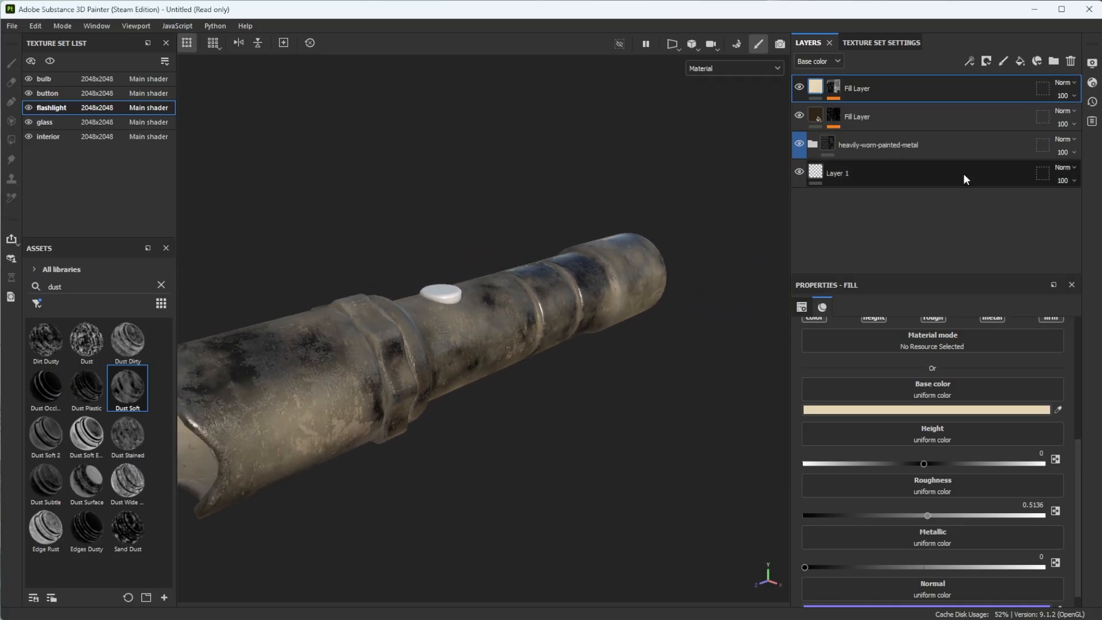
# - Lower the opacity of the dust layer's Mask Editor to 20 and check the softened dust around the flashlight
pyautogui.click(835, 88)
pyautogui.click(1061, 111)
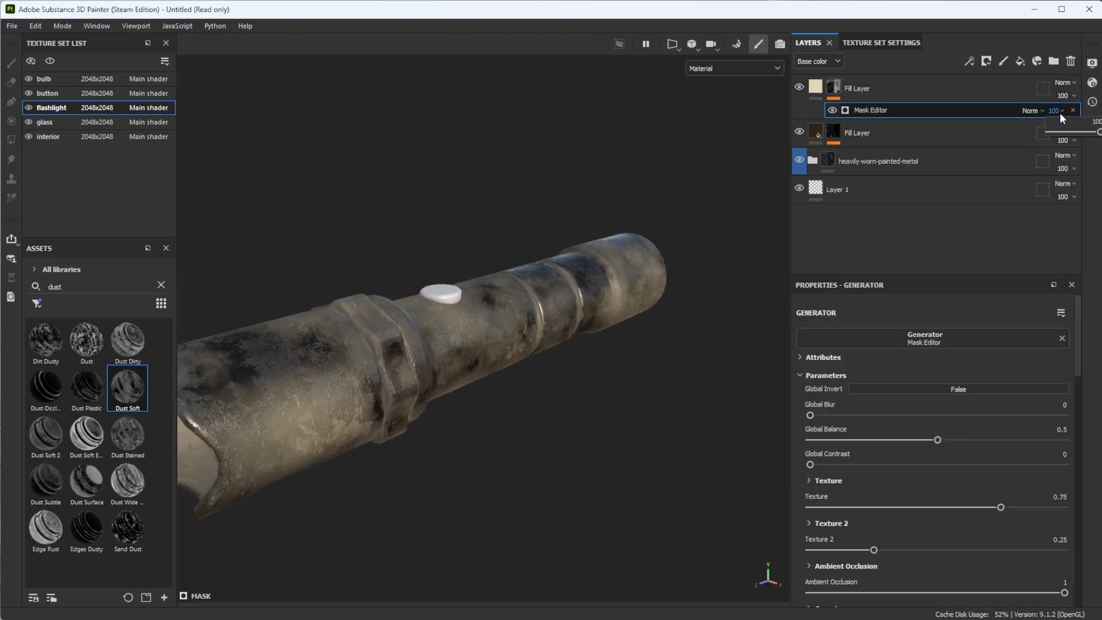
pyautogui.moveTo(1078, 132); pyautogui.dragTo(1063, 134)
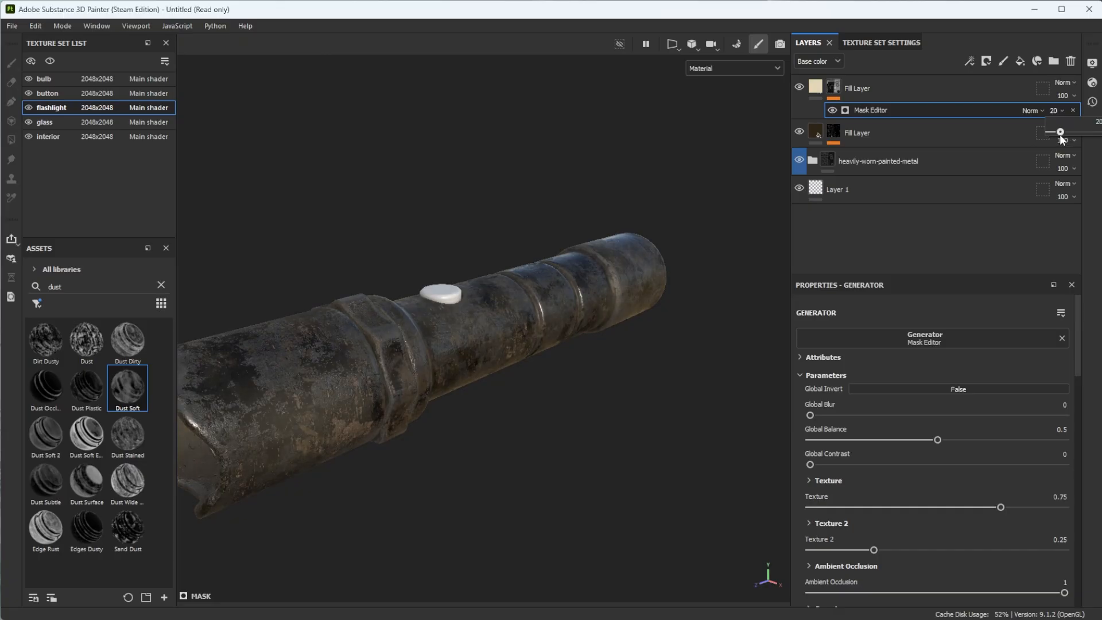
pyautogui.moveTo(467, 388)
pyautogui.keyDown('alt'); pyautogui.mouseDown()
pyautogui.moveTo(625, 401)
pyautogui.moveTo(492, 450)
pyautogui.moveTo(340, 422)
pyautogui.moveTo(523, 400)
pyautogui.moveTo(497, 411)
pyautogui.moveTo(516, 394)
pyautogui.moveTo(503, 391)
pyautogui.moveTo(595, 393)
pyautogui.moveTo(476, 395)
pyautogui.mouseUp(); pyautogui.keyUp('alt')
pyautogui.scroll(-3, 475, 394)
pyautogui.keyDown('alt'); pyautogui.moveTo(539, 403); pyautogui.dragTo(509, 439); pyautogui.keyUp('alt')
pyautogui.keyDown('alt'); pyautogui.moveTo(510, 439); pyautogui.dragTo(418, 428, button='middle'); pyautogui.keyUp('alt')
pyautogui.keyDown('alt'); pyautogui.moveTo(417, 428); pyautogui.dragTo(591, 426); pyautogui.keyUp('alt')
pyautogui.scroll(-2, 395, 389)
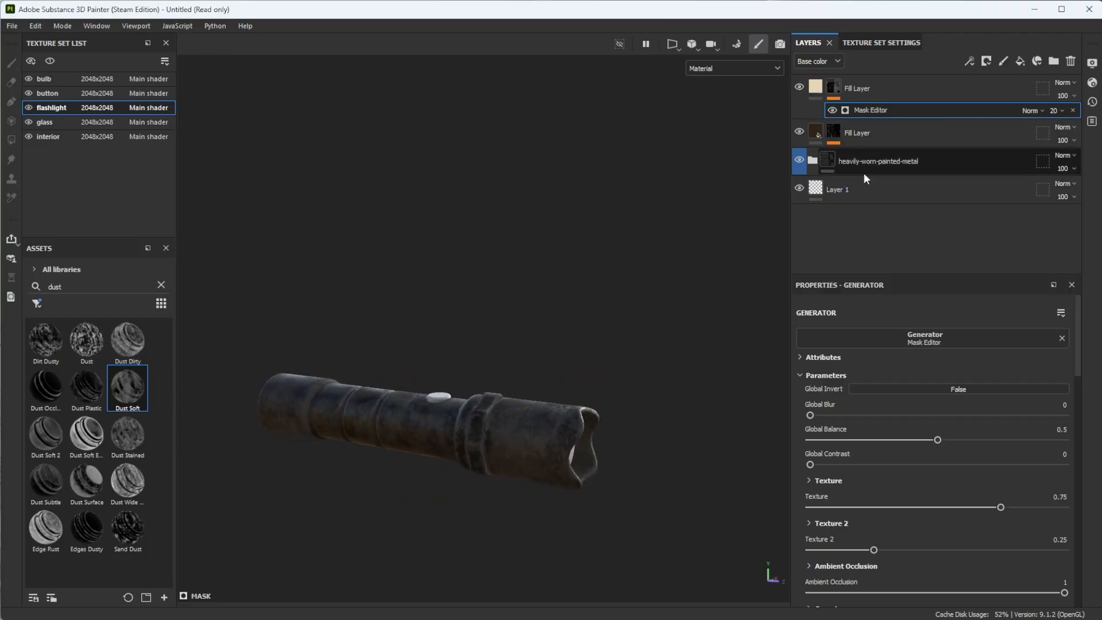
# - Rename the beige fill layer as Dust and the brown fill layer as Dirt
pyautogui.doubleClick(859, 88)
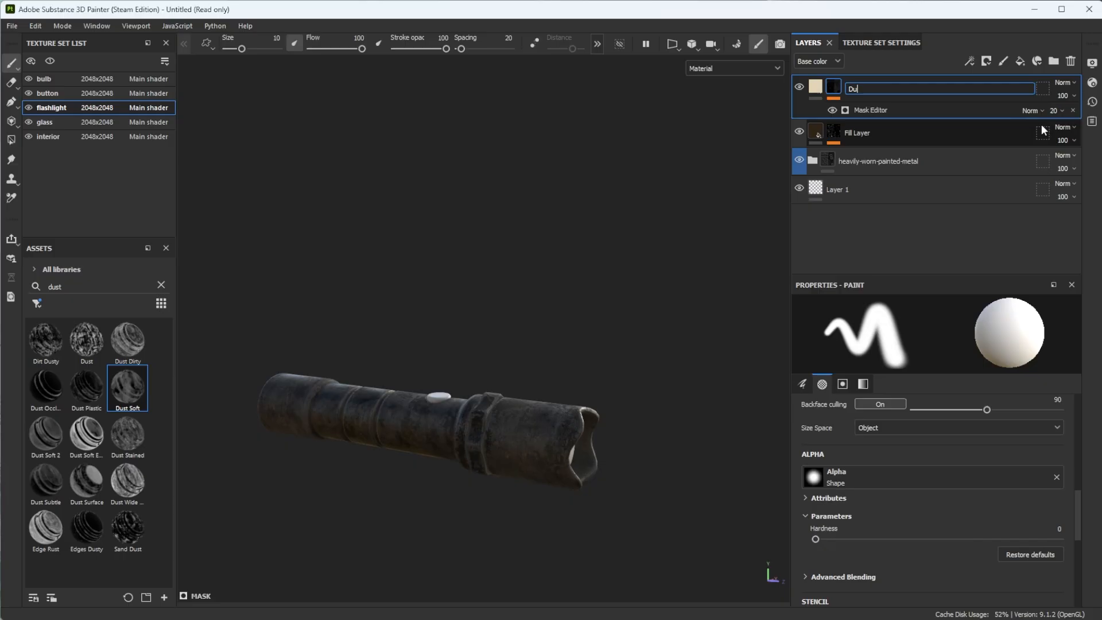
pyautogui.doubleClick(861, 133)
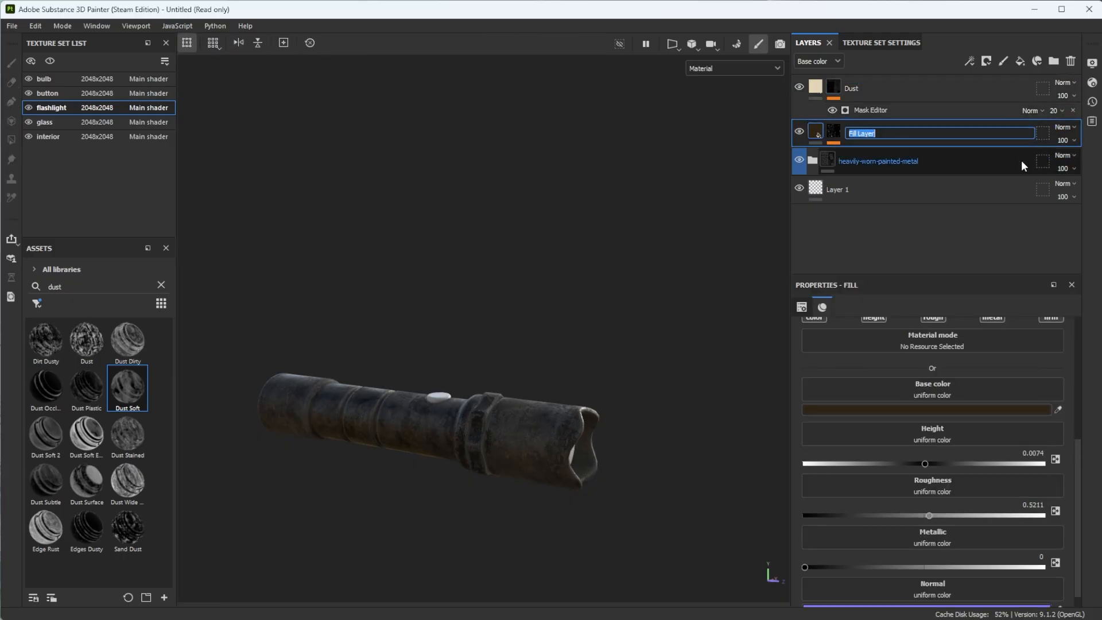
pyautogui.write('Dirt')
pyautogui.press('Return')
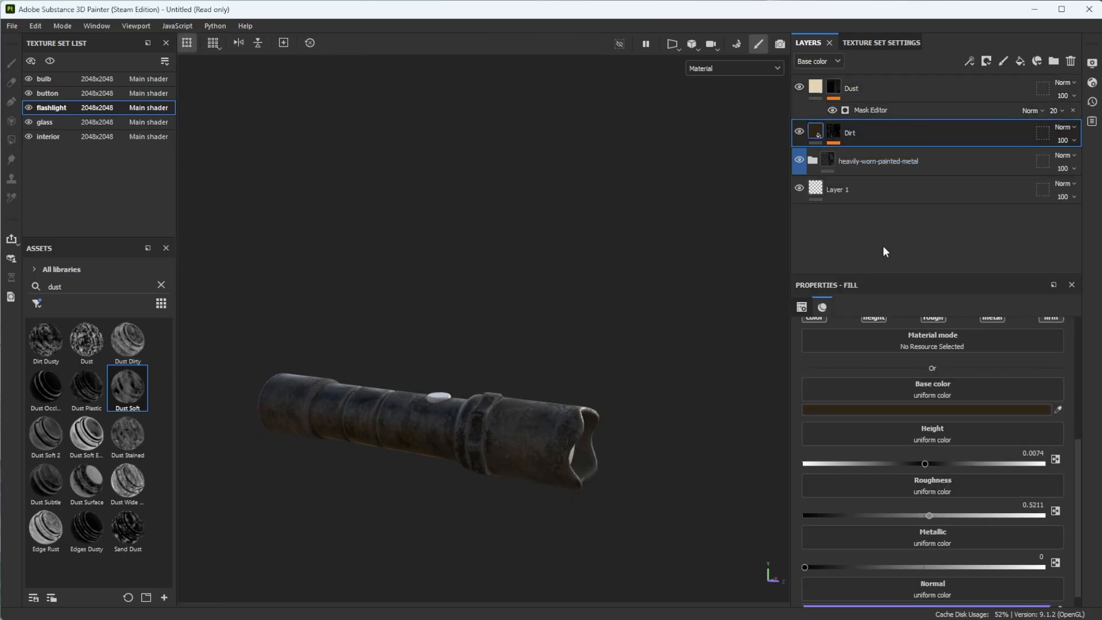
pyautogui.keyDown('alt'); pyautogui.moveTo(559, 467); pyautogui.dragTo(554, 484); pyautogui.keyUp('alt')
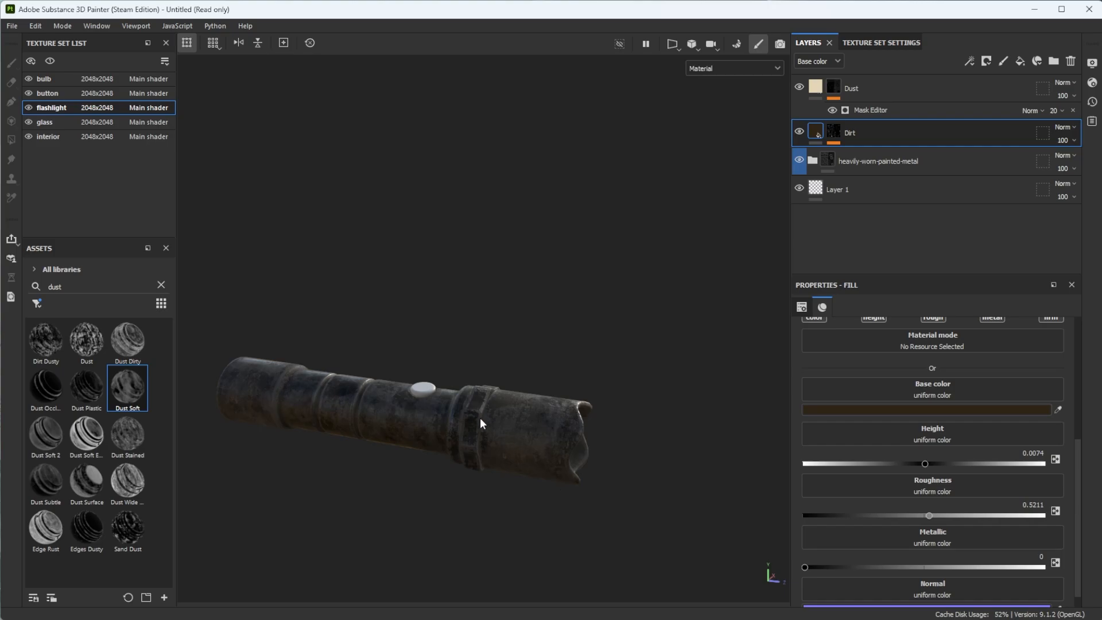
# - Switch to the button texture set, remove the smart mask filter and search all assets for "plastic"
pyautogui.click(69, 93)
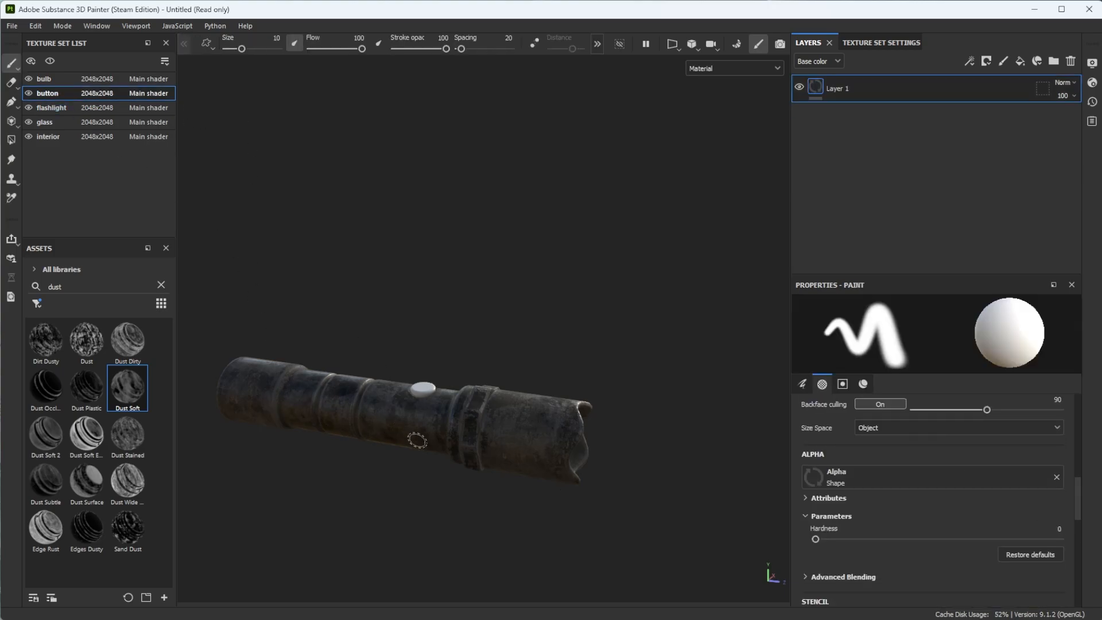
pyautogui.scroll(3, 454, 433)
pyautogui.keyDown('alt'); pyautogui.moveTo(450, 435); pyautogui.dragTo(520, 427, button='middle'); pyautogui.keyUp('alt')
pyautogui.click(37, 303)
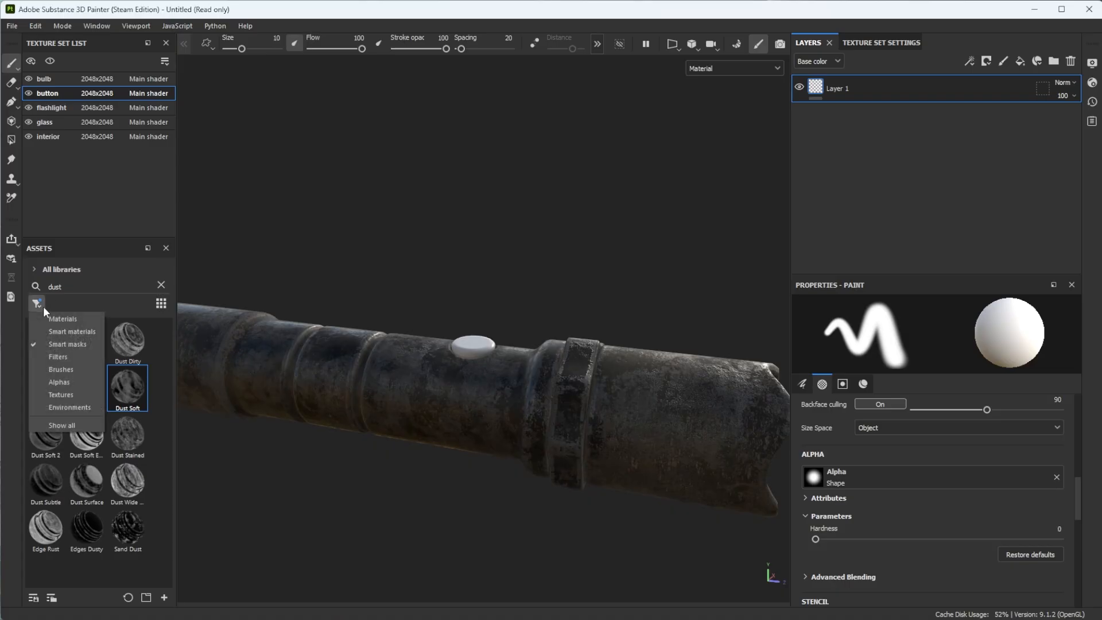
pyautogui.click(69, 426)
pyautogui.click(160, 285)
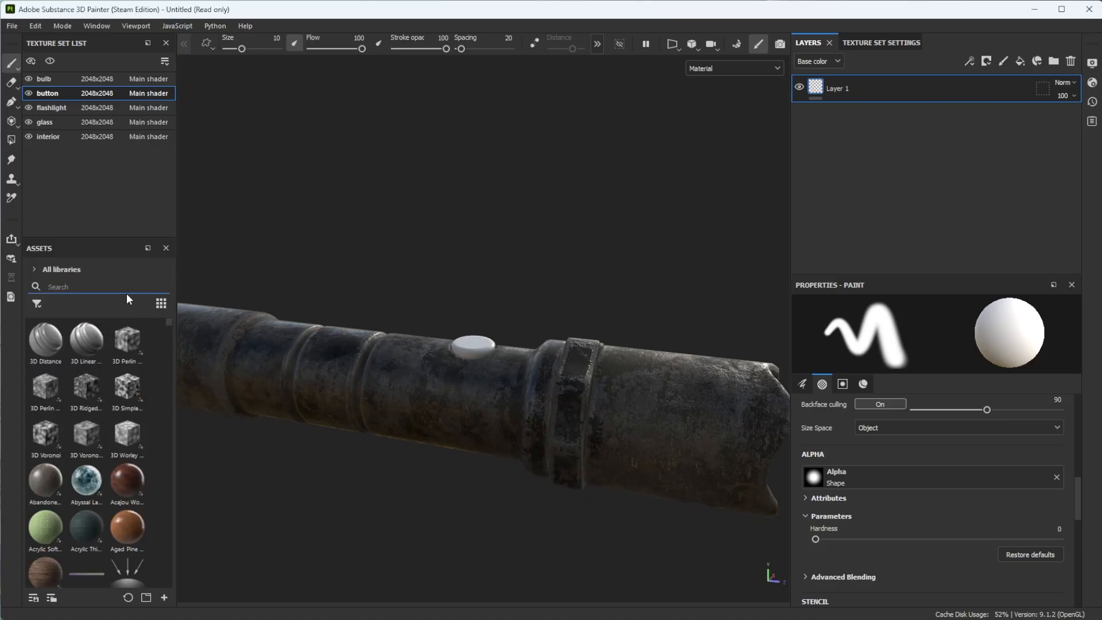
pyautogui.write('plastic')
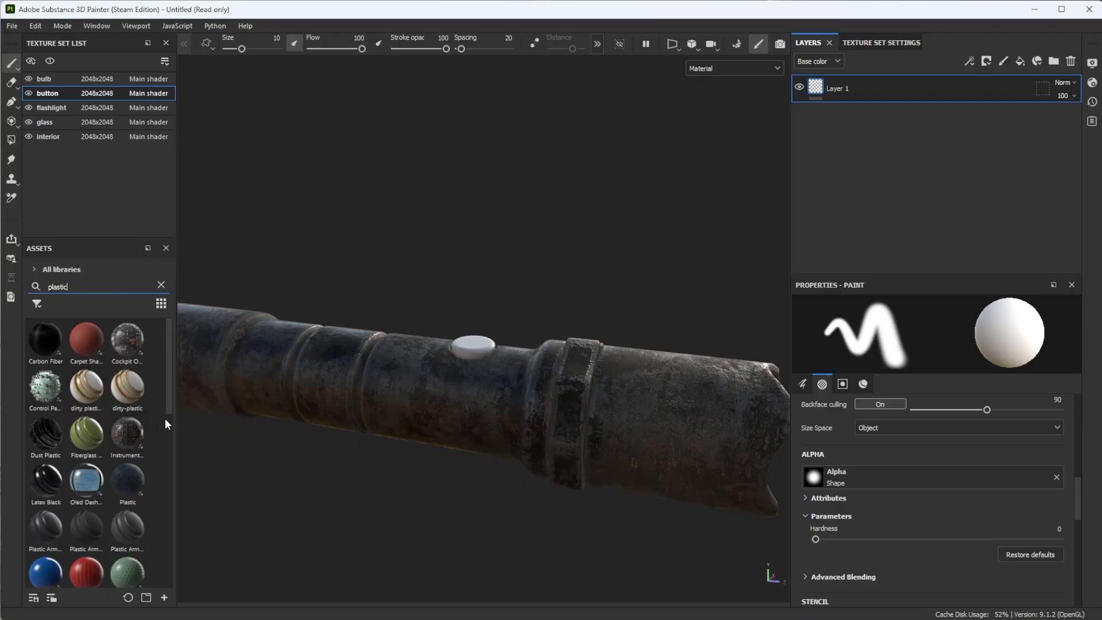
# - Try the Plastic Armor Matte smart material on the flashlight's button
pyautogui.scroll(-3, 166, 423)
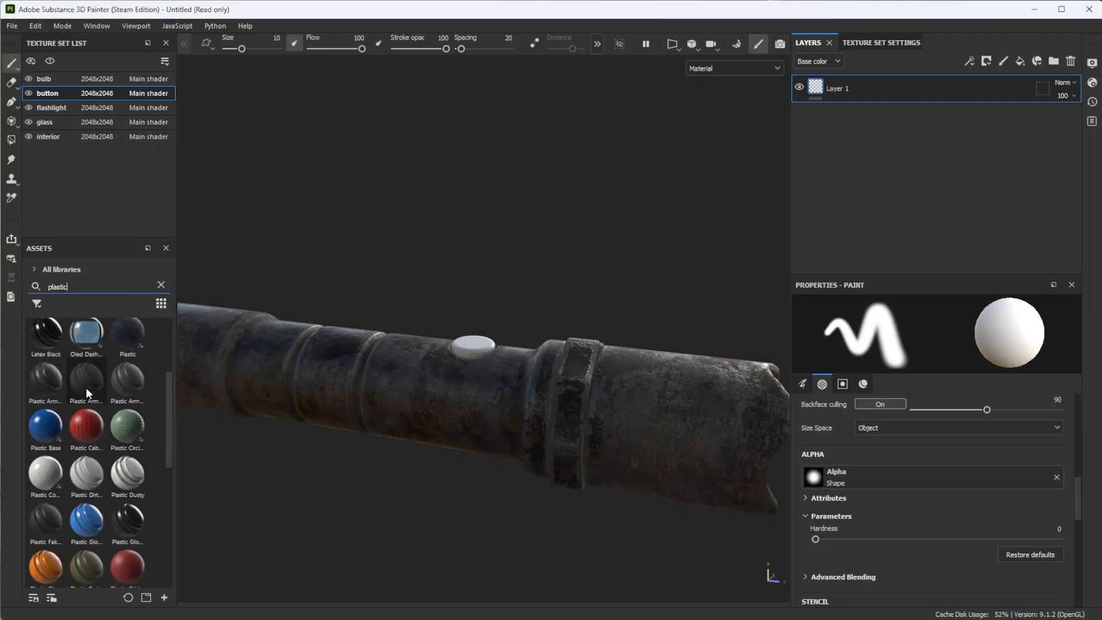
pyautogui.moveTo(88, 393)
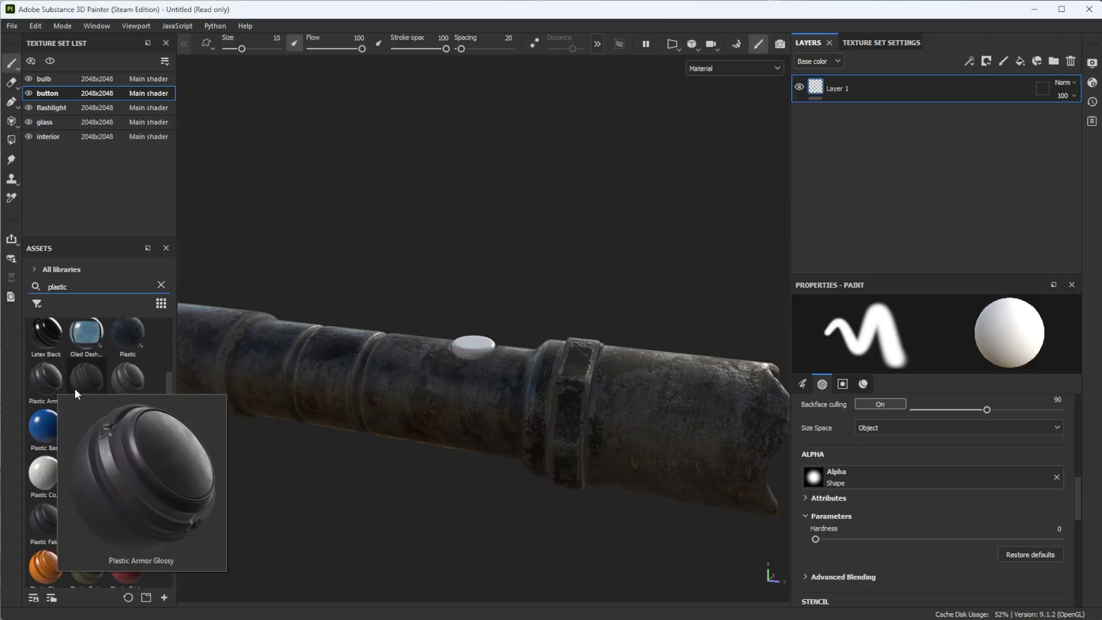
pyautogui.moveTo(88, 387); pyautogui.dragTo(518, 401)
pyautogui.keyDown('alt'); pyautogui.moveTo(415, 395); pyautogui.dragTo(404, 411); pyautogui.keyUp('alt')
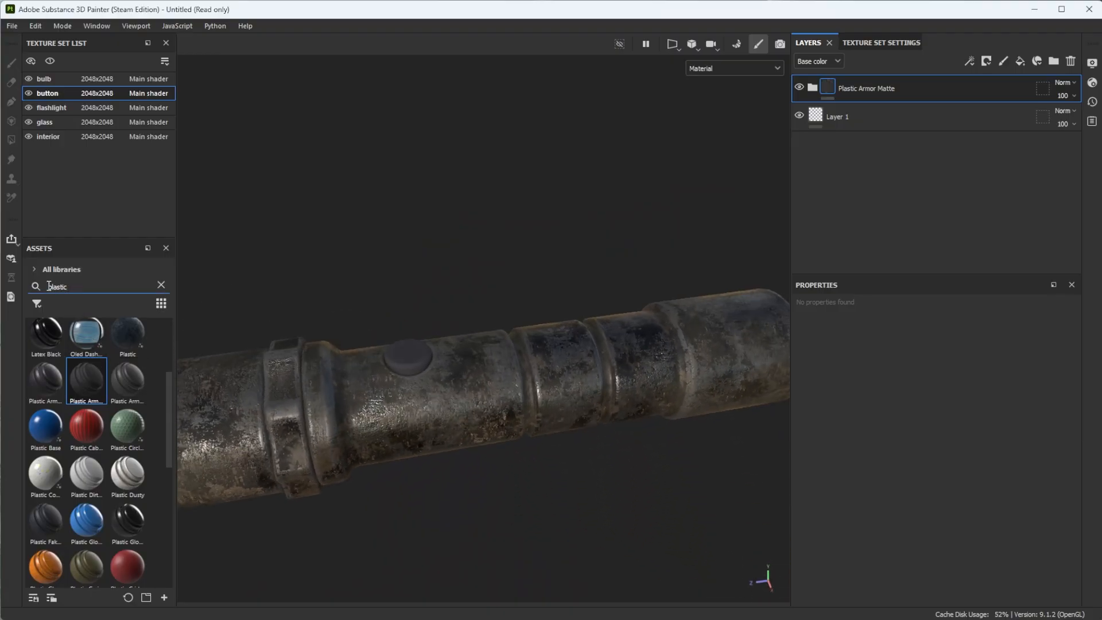
# - Search the assets for "worn plastic" and apply the Plastic Tool Worn smart material to the button
pyautogui.write('w')
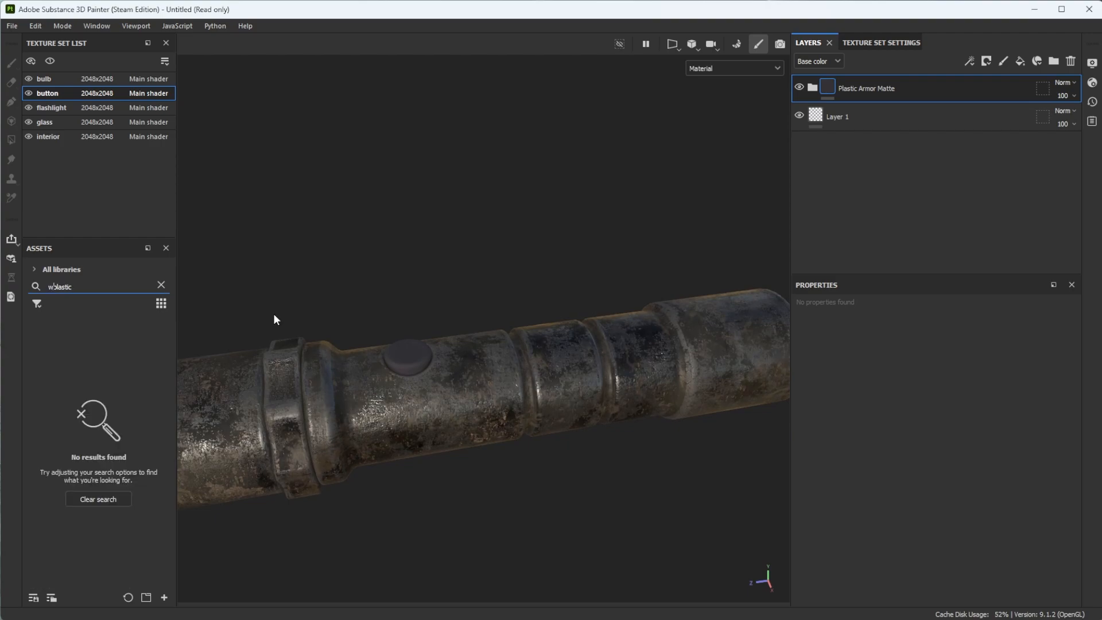
pyautogui.write('orn')
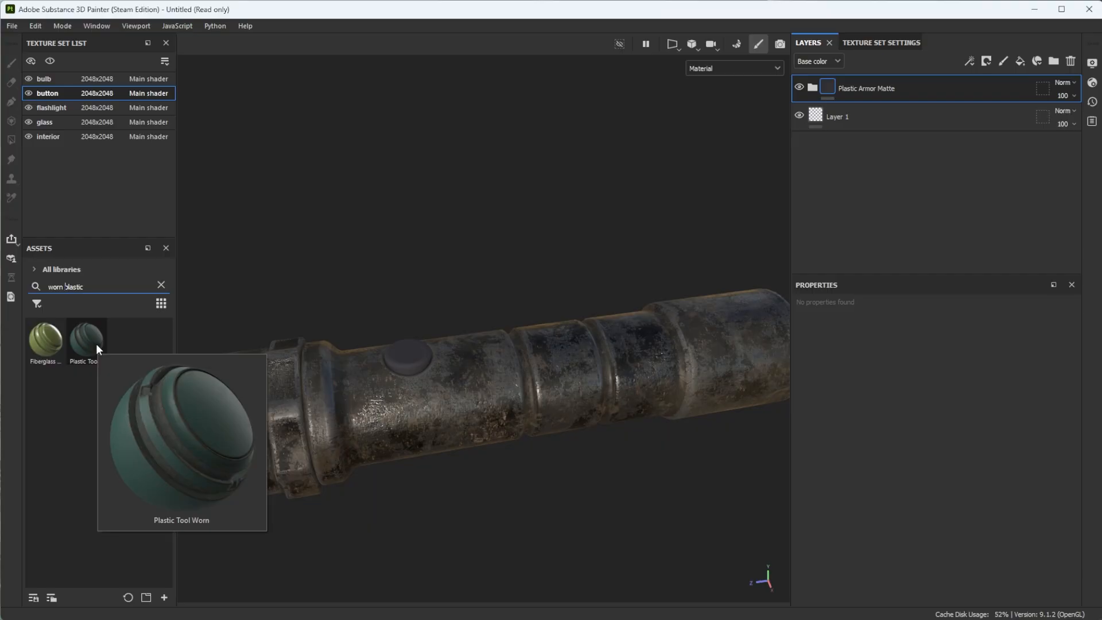
pyautogui.moveTo(96, 343); pyautogui.dragTo(411, 350)
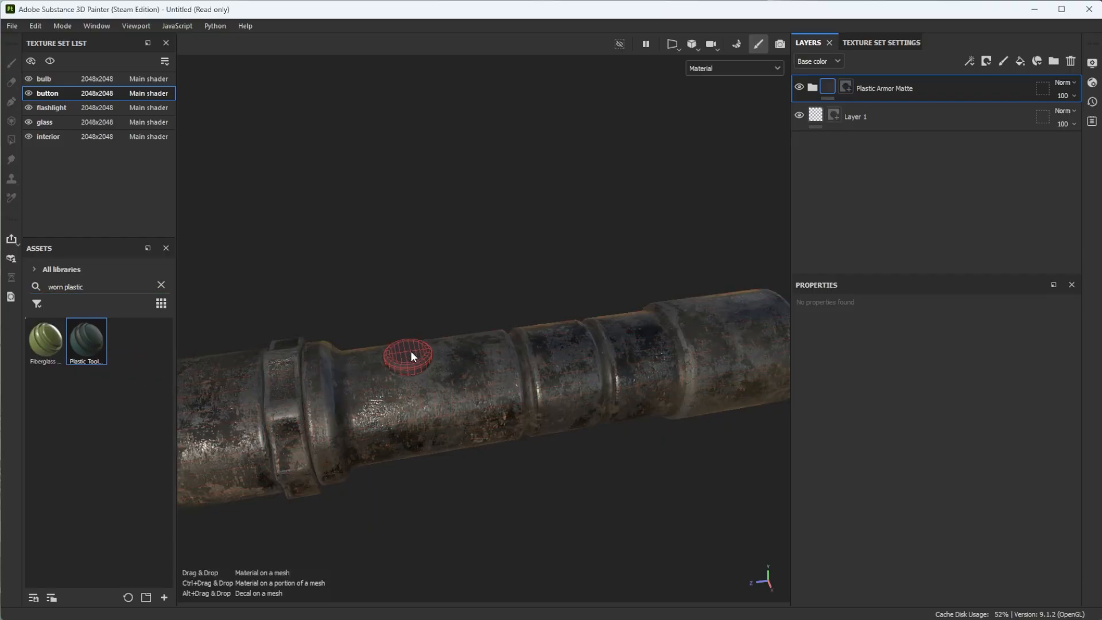
pyautogui.keyDown('alt'); pyautogui.moveTo(384, 411); pyautogui.dragTo(427, 391); pyautogui.keyUp('alt')
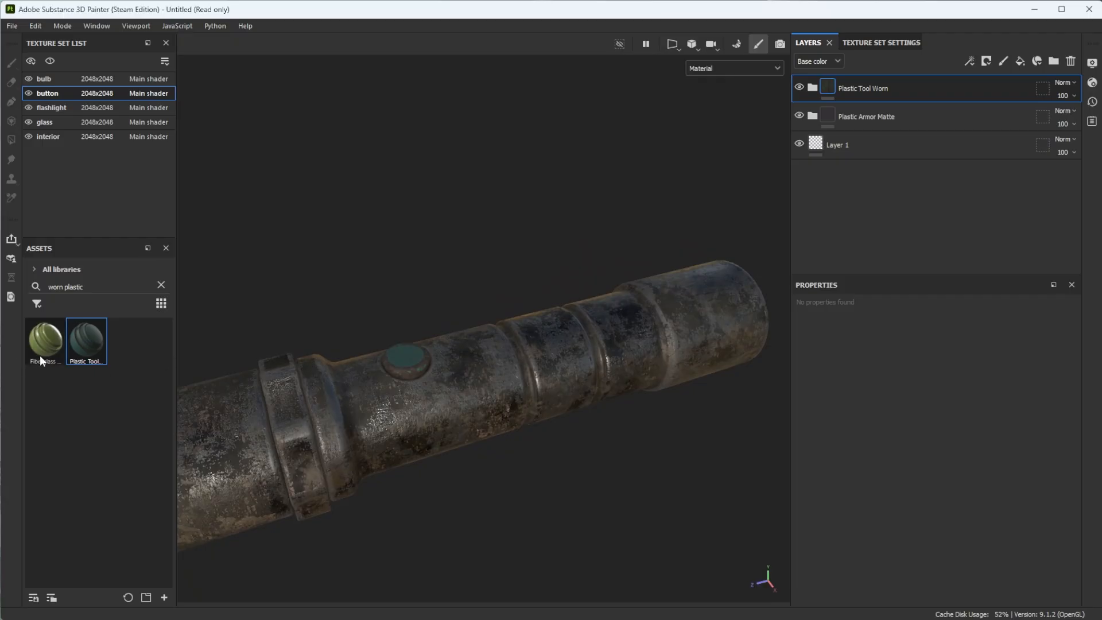
# - Delete the Plastic Armor Matte material from the button and check the button on the flashlight
pyautogui.click(848, 121)
pyautogui.press('Delete')
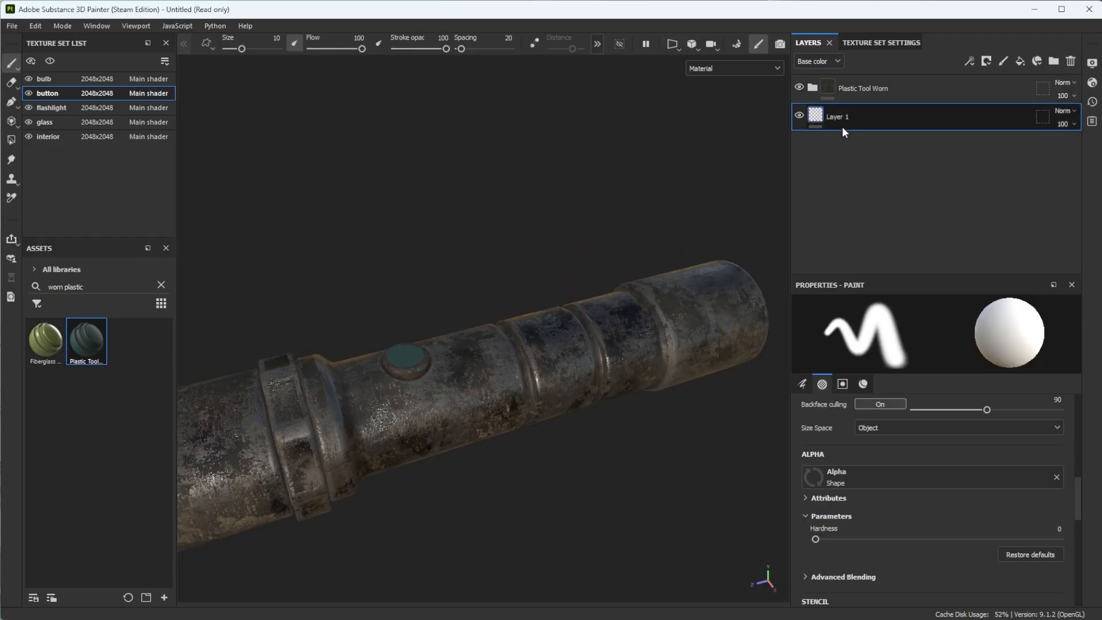
pyautogui.keyDown('alt'); pyautogui.moveTo(363, 396); pyautogui.dragTo(423, 418); pyautogui.keyUp('alt')
pyautogui.scroll(-2, 423, 418)
pyautogui.keyDown('alt'); pyautogui.moveTo(397, 384); pyautogui.dragTo(471, 350); pyautogui.keyUp('alt')
# - Change the base color of the button's Plastic layer inside the Plastic Tool Worn group to dark red 250606
pyautogui.click(815, 85)
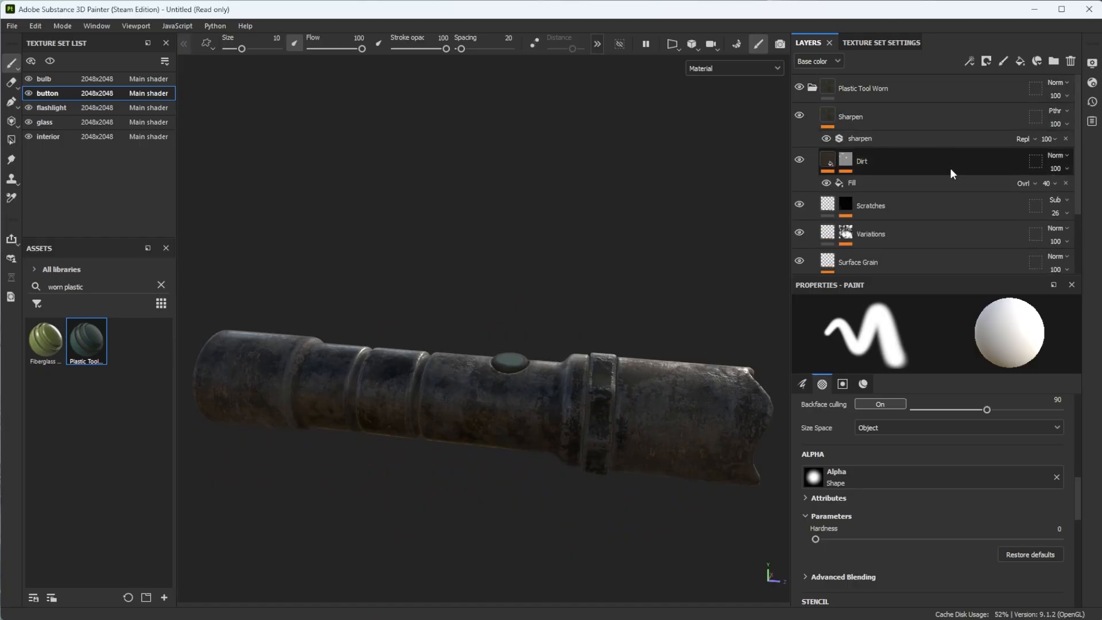
pyautogui.scroll(-3, 961, 153)
pyautogui.click(822, 235)
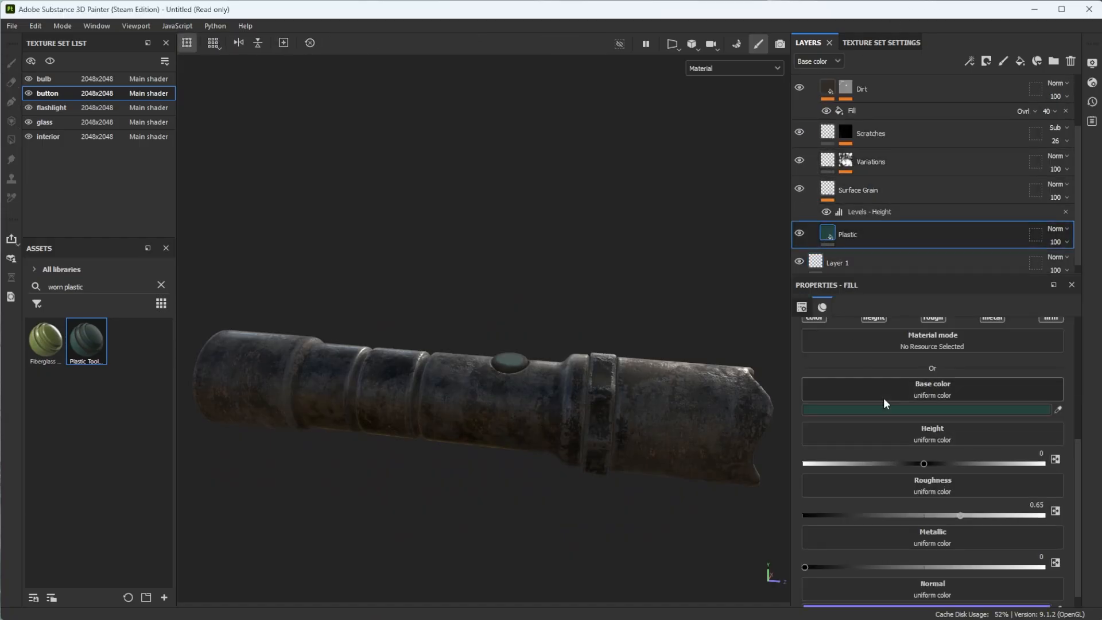
pyautogui.click(928, 410)
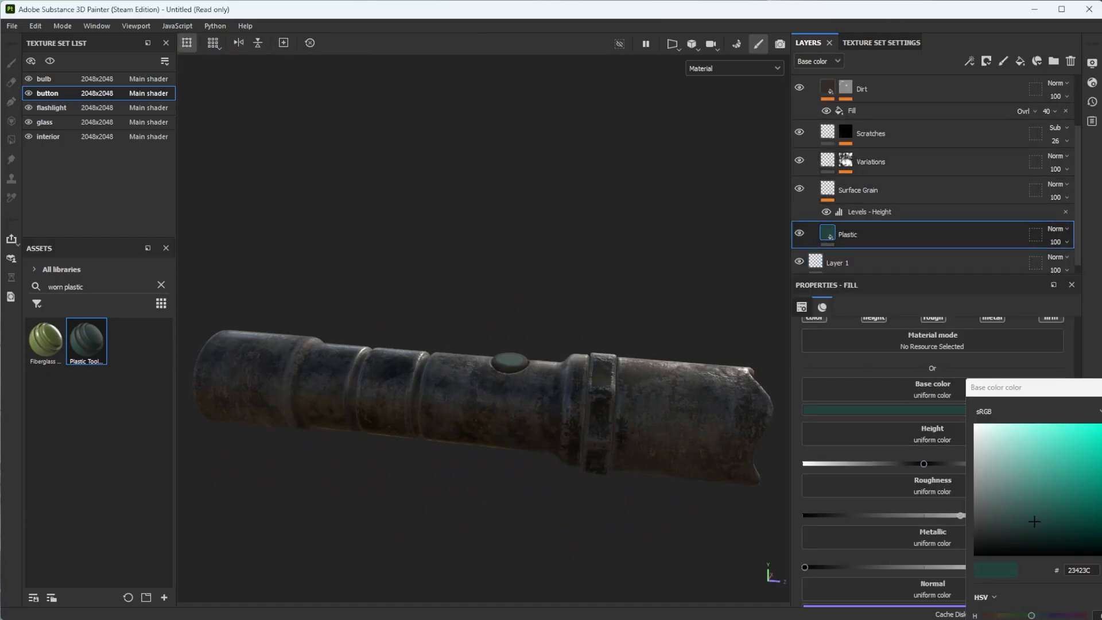
pyautogui.click(985, 615)
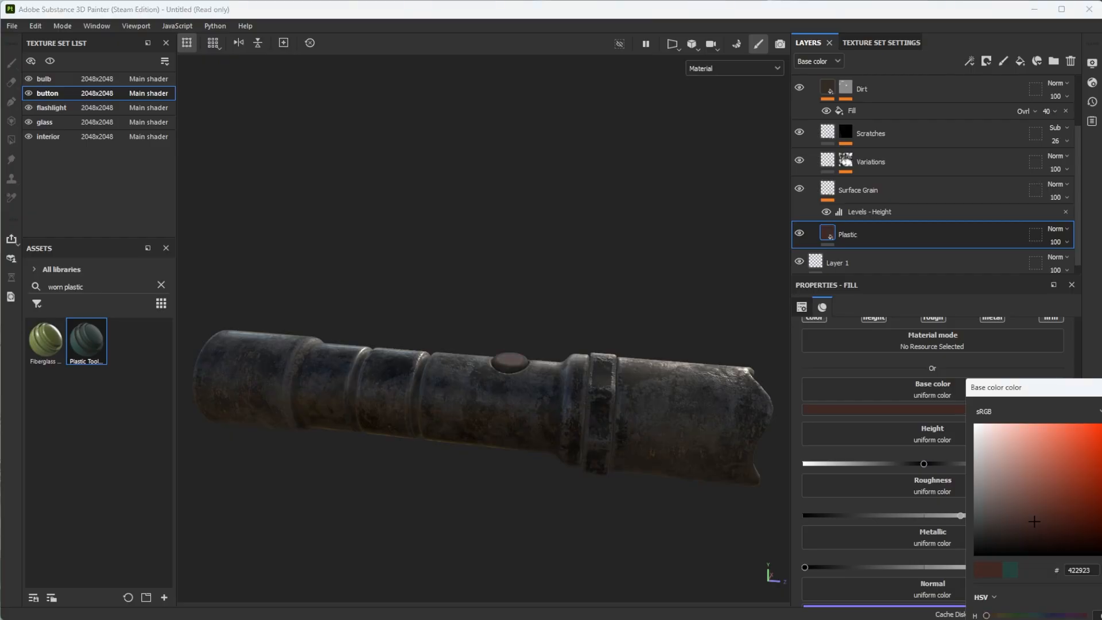
pyautogui.keyDown('alt'); pyautogui.moveTo(437, 436); pyautogui.dragTo(466, 411); pyautogui.keyUp('alt')
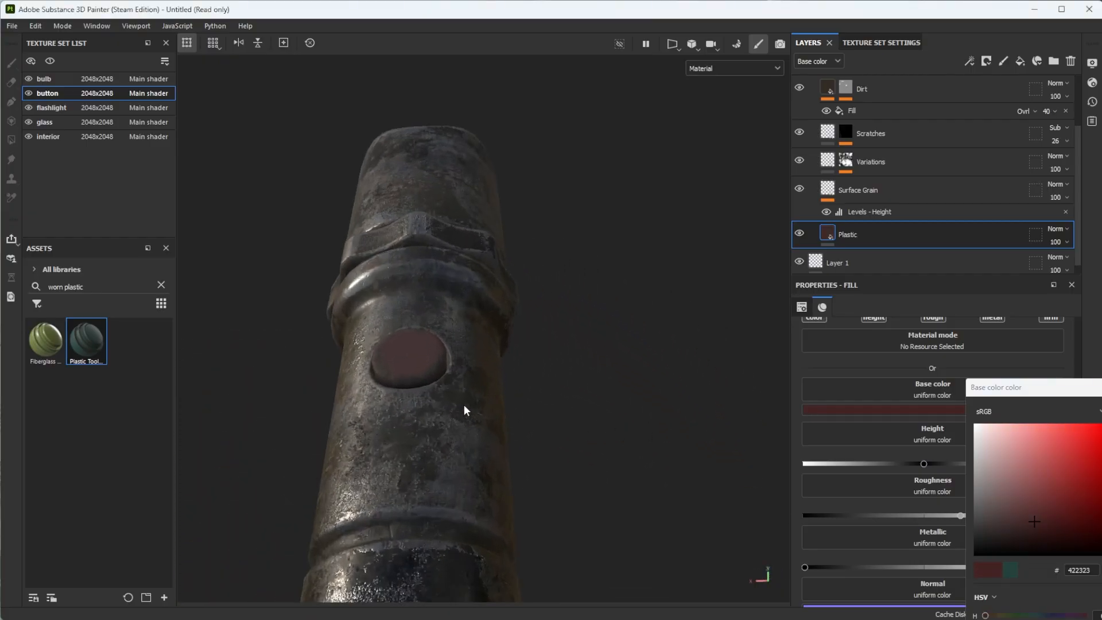
pyautogui.click(1077, 534)
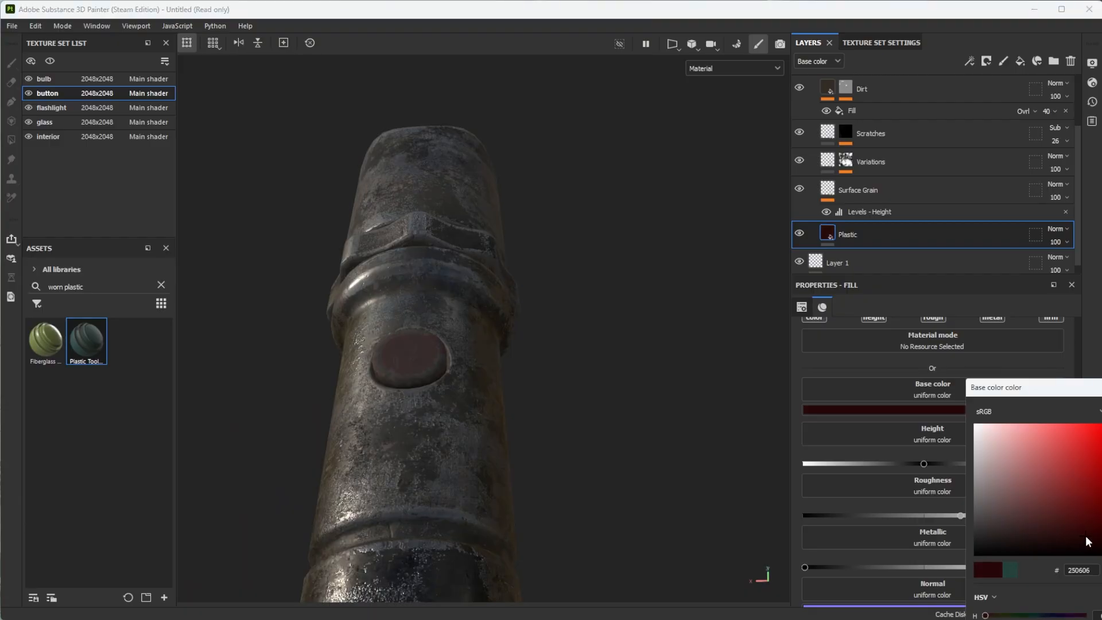
pyautogui.keyDown('alt'); pyautogui.moveTo(488, 396); pyautogui.dragTo(475, 443); pyautogui.keyUp('alt')
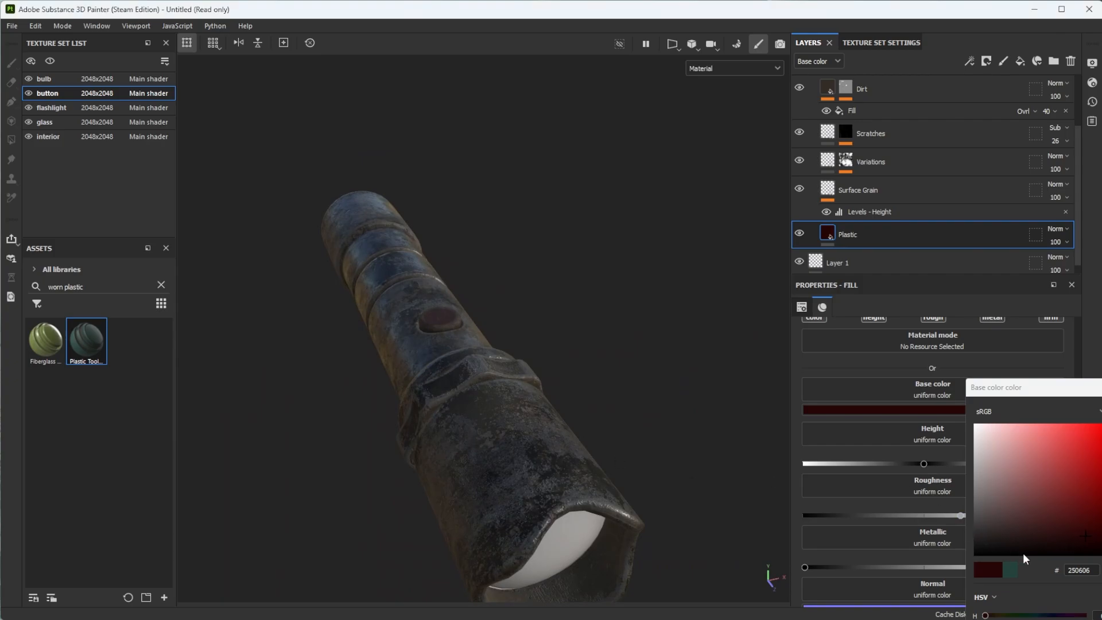
# - Darken the Plastic layer's base color to a very dark red, about 1B0101, and check the button from several angles
pyautogui.click(1074, 554)
pyautogui.keyDown('alt'); pyautogui.moveTo(432, 403); pyautogui.dragTo(566, 434); pyautogui.keyUp('alt')
pyautogui.click(1099, 553)
pyautogui.keyDown('alt'); pyautogui.moveTo(477, 419); pyautogui.dragTo(505, 474); pyautogui.keyUp('alt')
pyautogui.scroll(3, 454, 460)
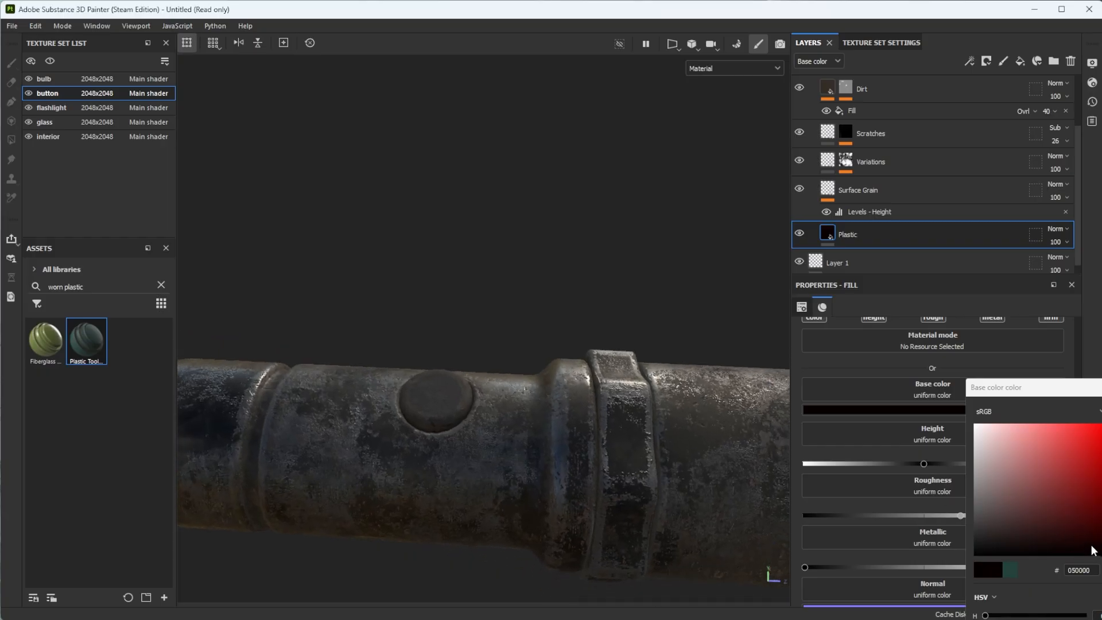
pyautogui.moveTo(1092, 550); pyautogui.dragTo(1100, 545)
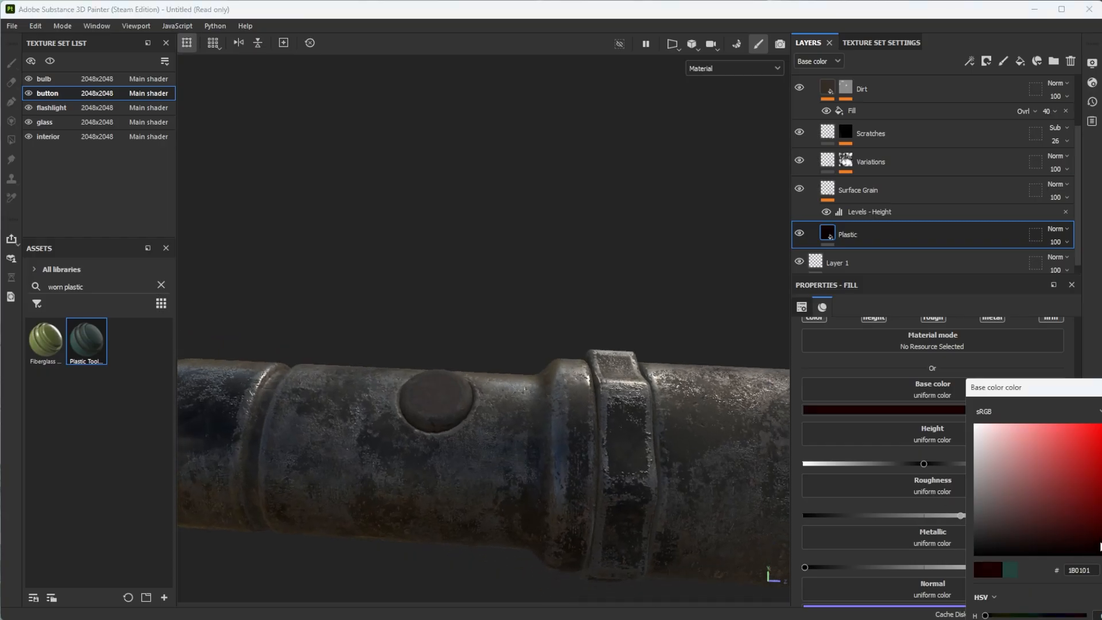
pyautogui.keyDown('alt'); pyautogui.moveTo(763, 442); pyautogui.dragTo(804, 376); pyautogui.keyUp('alt')
pyautogui.scroll(4, 481, 369)
pyautogui.keyDown('alt'); pyautogui.moveTo(480, 369); pyautogui.dragTo(598, 416); pyautogui.keyUp('alt')
pyautogui.keyDown('alt'); pyautogui.moveTo(536, 389); pyautogui.dragTo(635, 423); pyautogui.keyUp('alt')
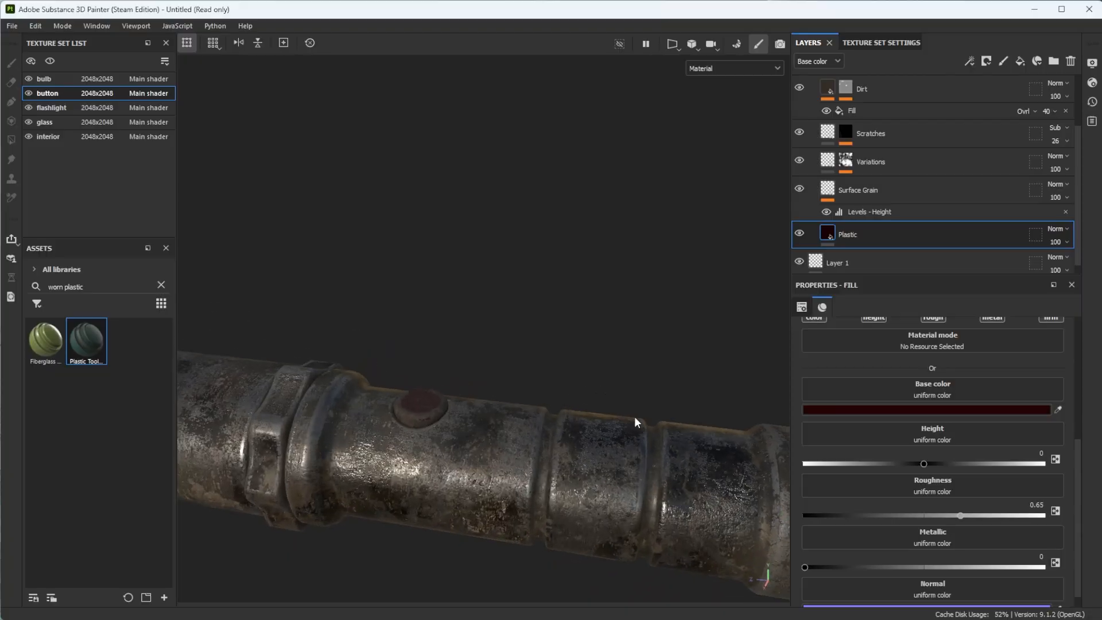
# - Switch to the glass texture set and search the assets for "glass"
pyautogui.keyDown('alt'); pyautogui.moveTo(448, 361); pyautogui.dragTo(426, 335); pyautogui.keyUp('alt')
pyautogui.keyDown('alt'); pyautogui.moveTo(425, 335); pyautogui.dragTo(465, 329, button='right'); pyautogui.keyUp('alt')
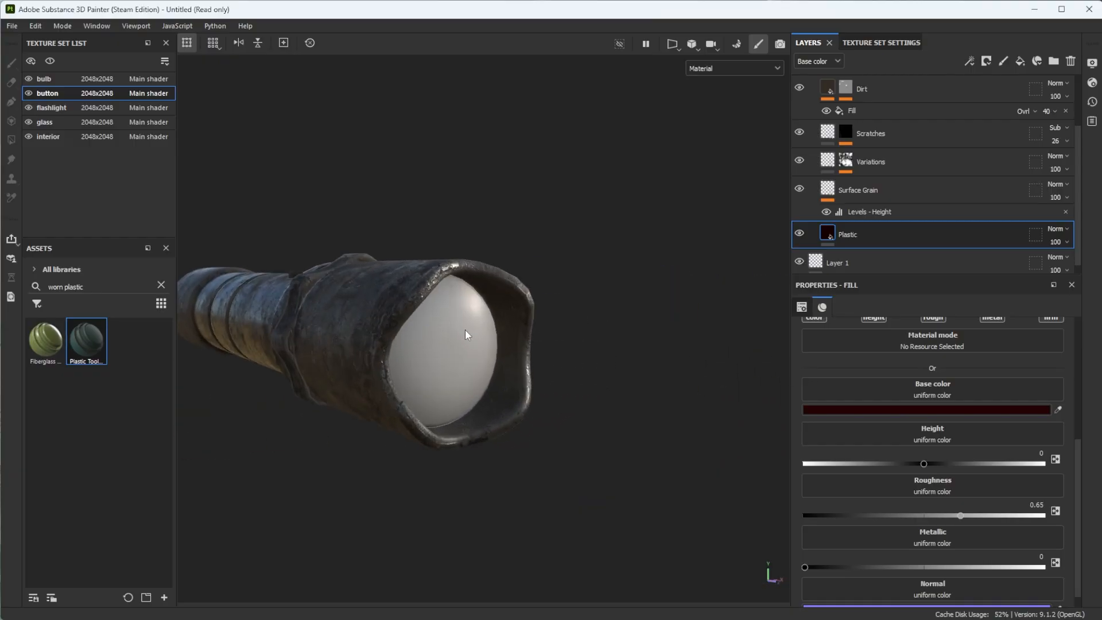
pyautogui.keyDown('alt'); pyautogui.moveTo(465, 329); pyautogui.dragTo(408, 327); pyautogui.keyUp('alt')
pyautogui.click(73, 125)
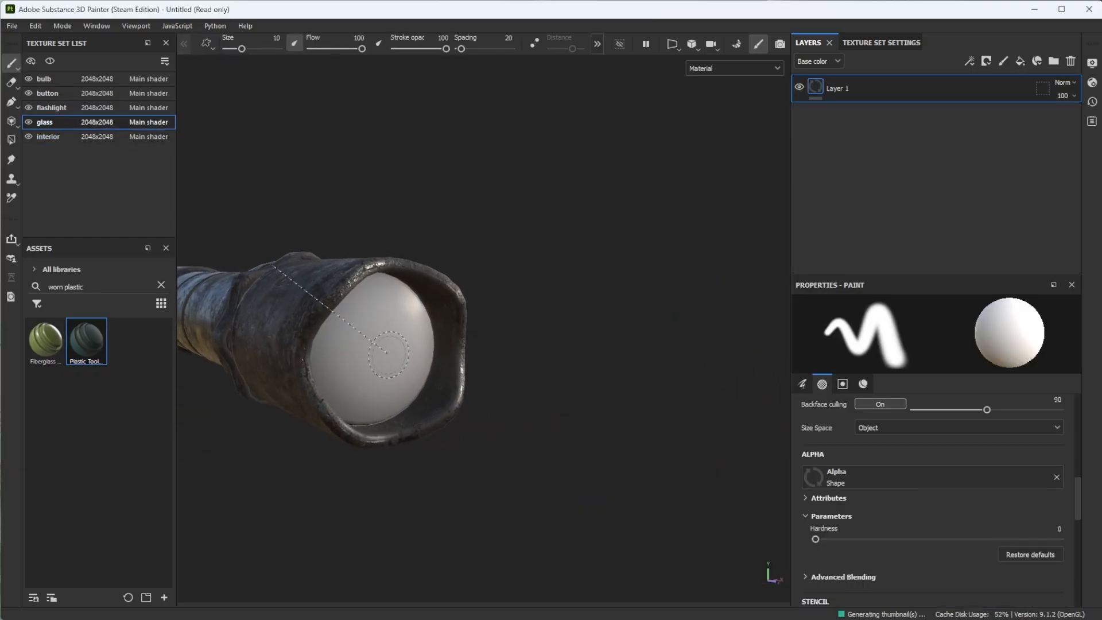
pyautogui.keyDown('alt'); pyautogui.moveTo(287, 277); pyautogui.dragTo(347, 278); pyautogui.keyUp('alt')
pyautogui.click(162, 286)
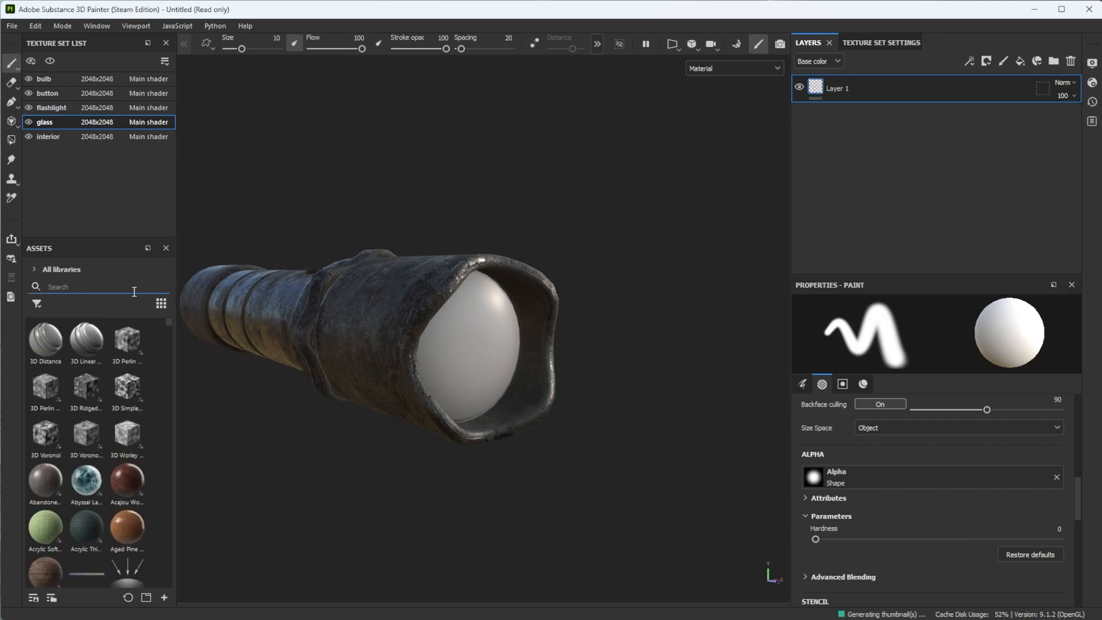
pyautogui.write('glass')
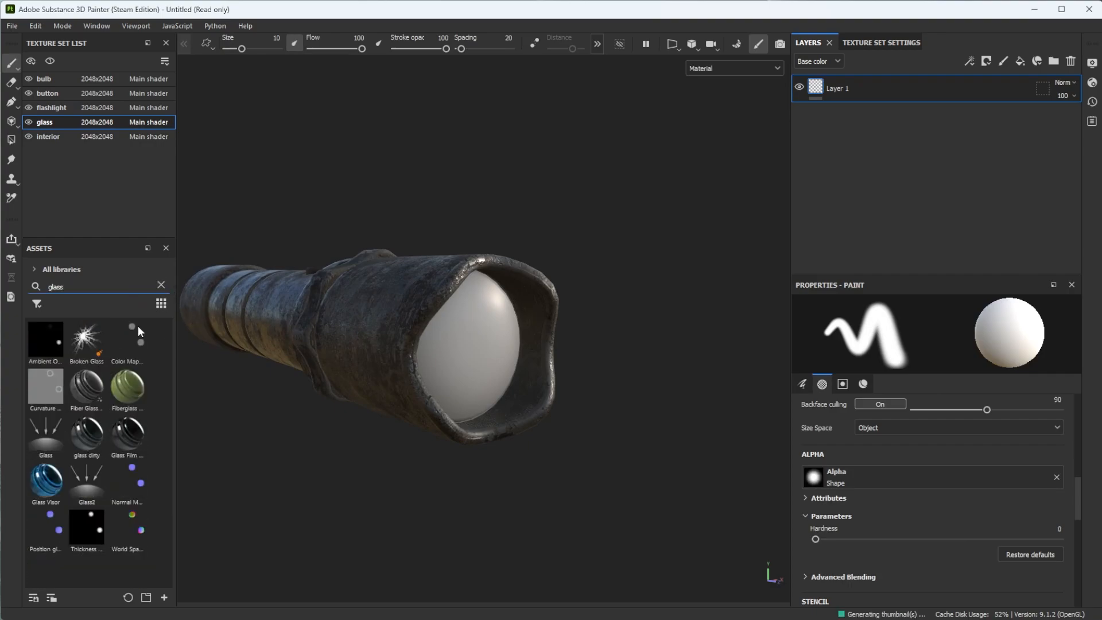
pyautogui.click(111, 578)
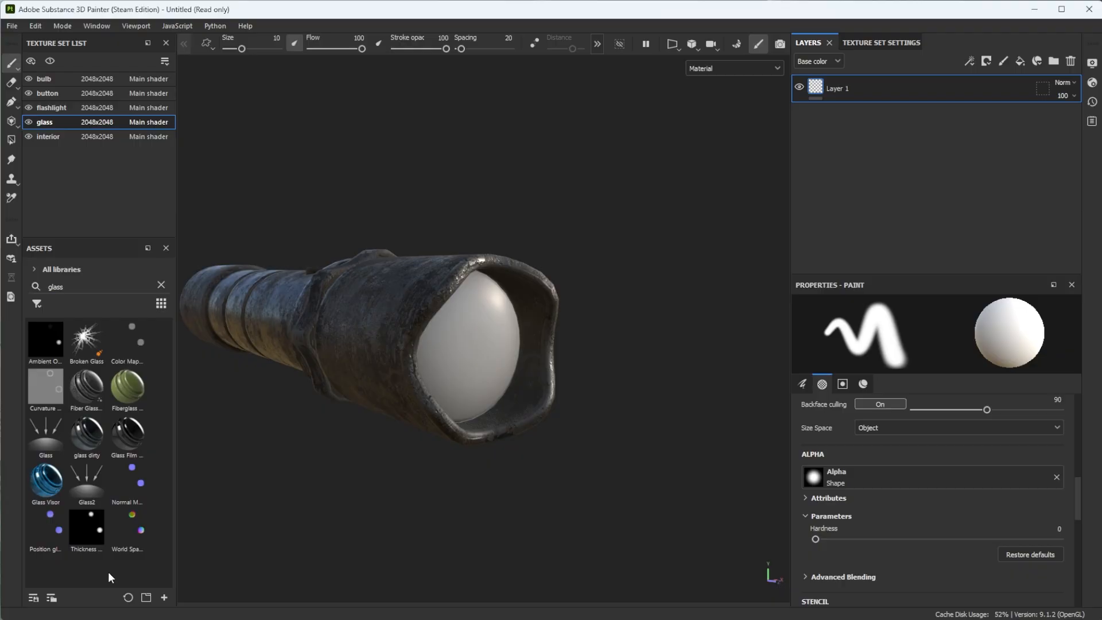
# - Apply the glass dirty smart material to the flashlight's lens and expand its layer group
pyautogui.moveTo(87, 434); pyautogui.dragTo(387, 337)
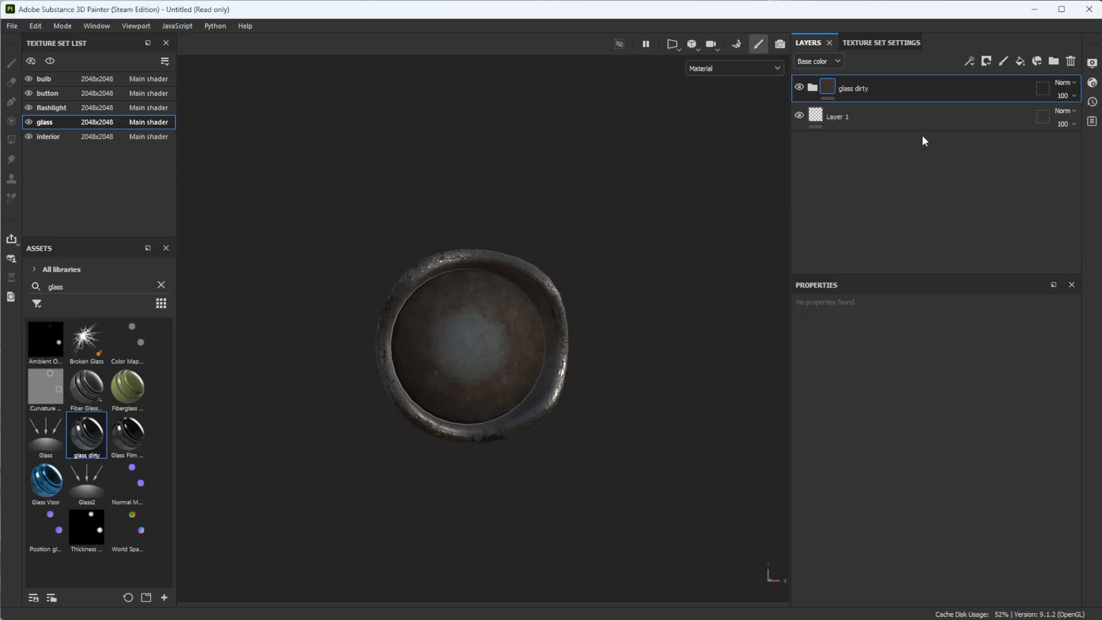
pyautogui.click(813, 89)
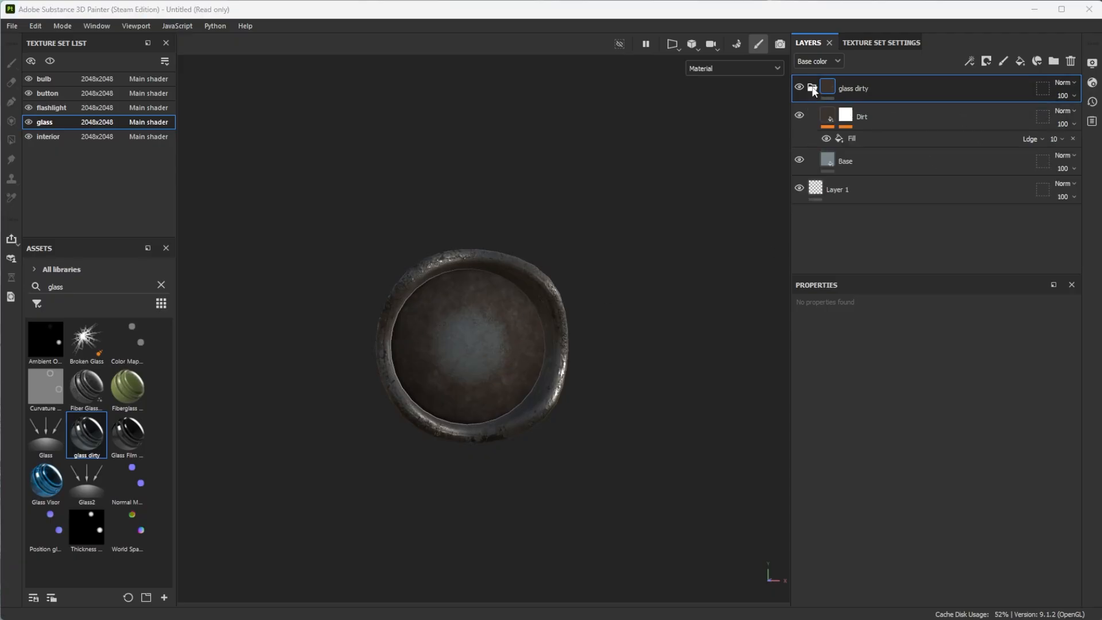
pyautogui.keyDown('alt'); pyautogui.moveTo(466, 343); pyautogui.dragTo(512, 353); pyautogui.keyUp('alt')
pyautogui.keyDown('alt'); pyautogui.moveTo(547, 266); pyautogui.dragTo(477, 256); pyautogui.keyUp('alt')
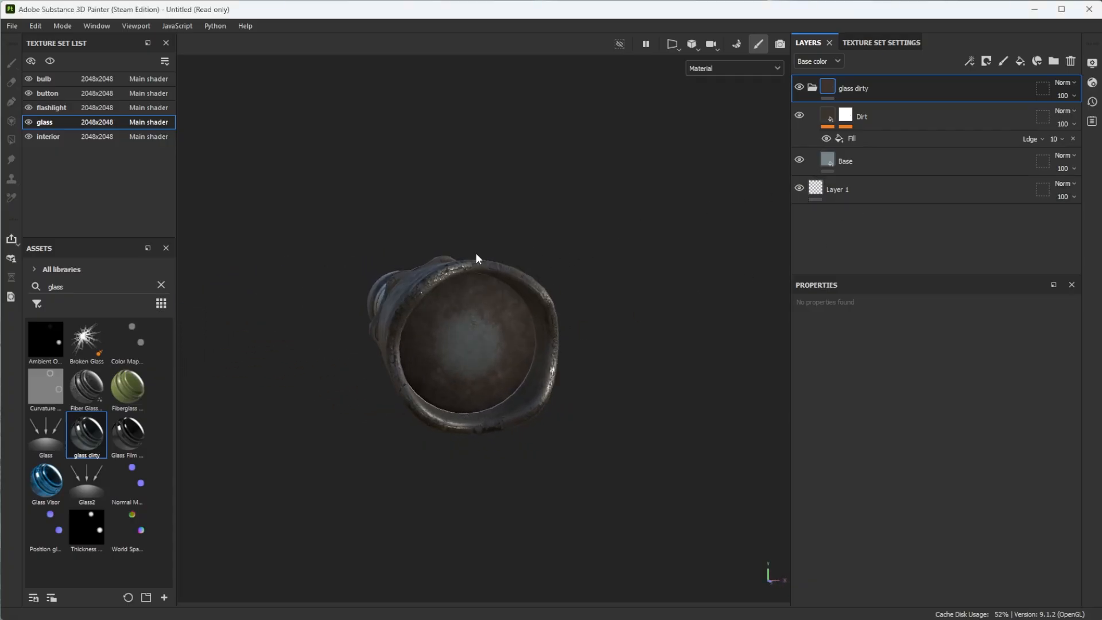
# - Change the main shader to pbr-metal-rough-with-alpha-blending in the shader settings
pyautogui.click(1092, 82)
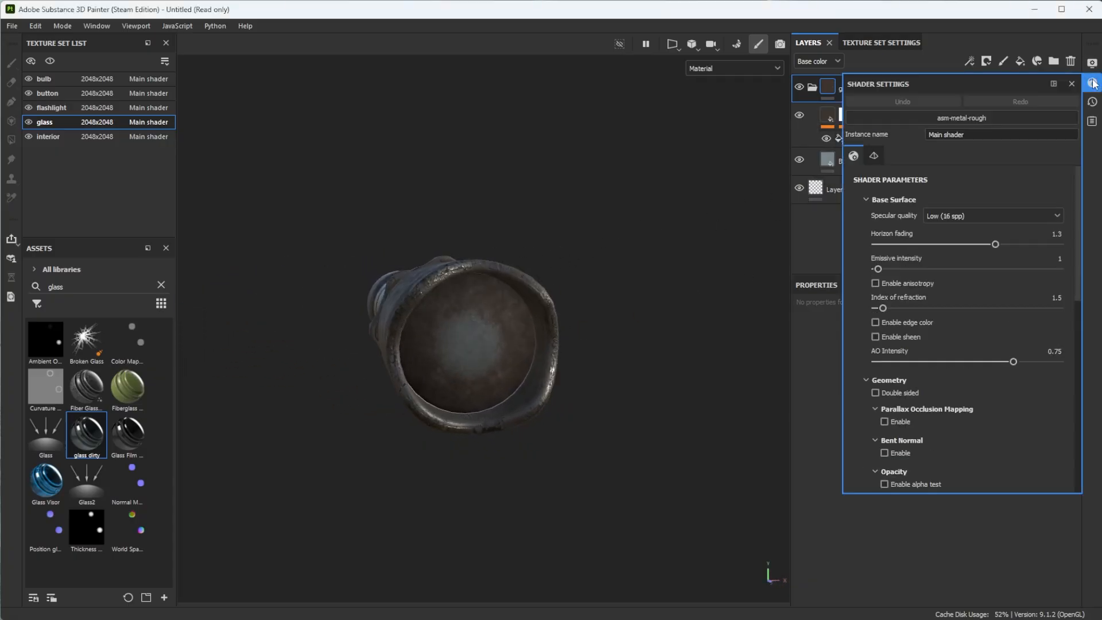
pyautogui.click(1021, 118)
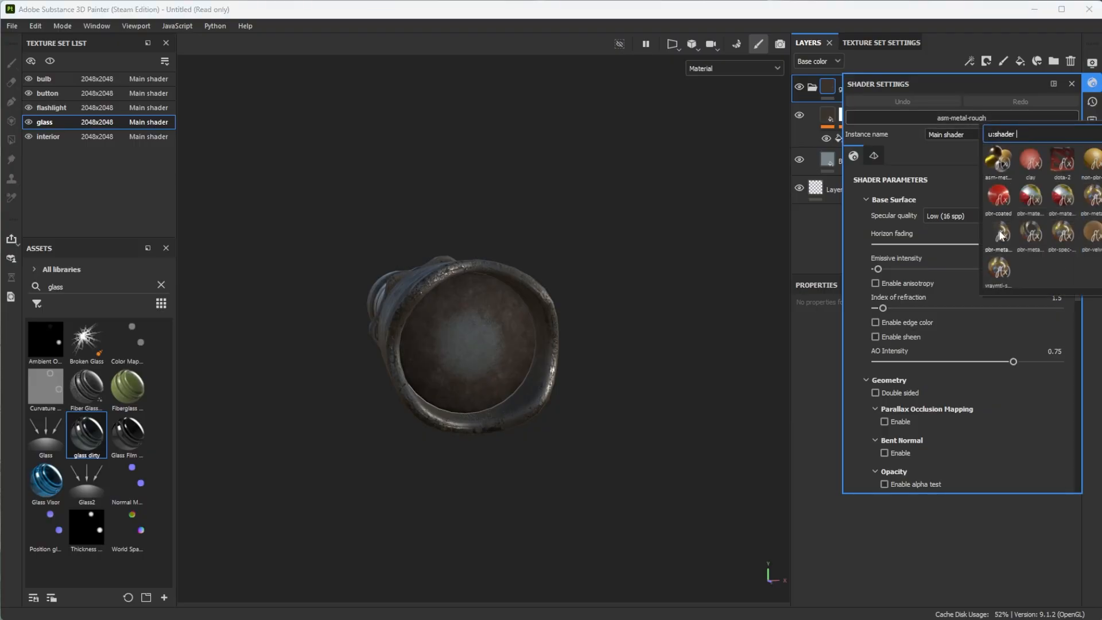
pyautogui.moveTo(1000, 235)
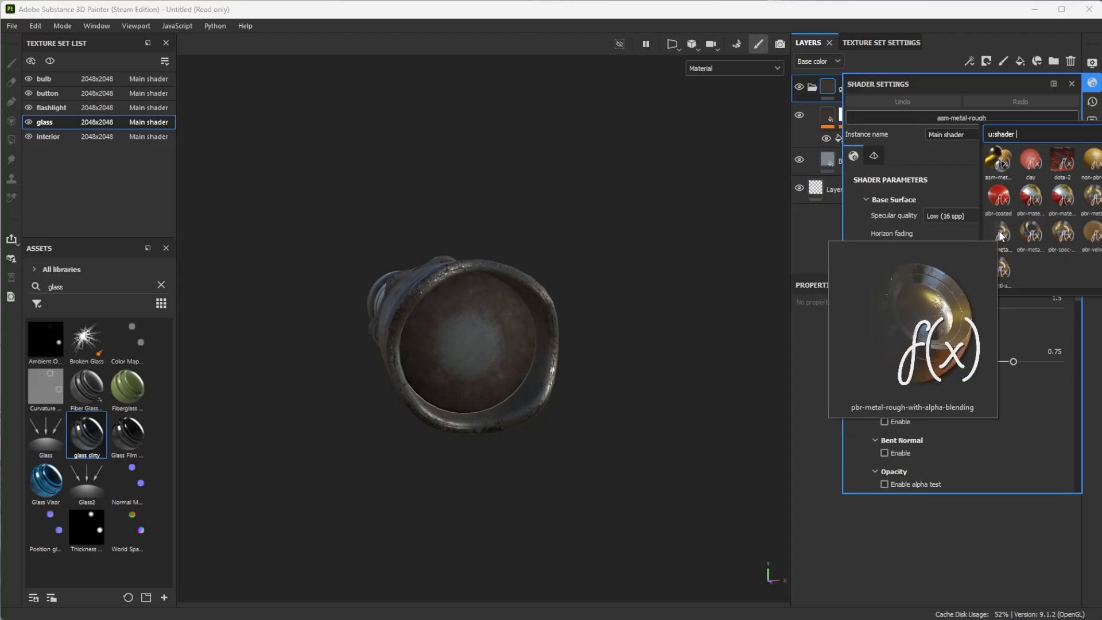
pyautogui.click(999, 235)
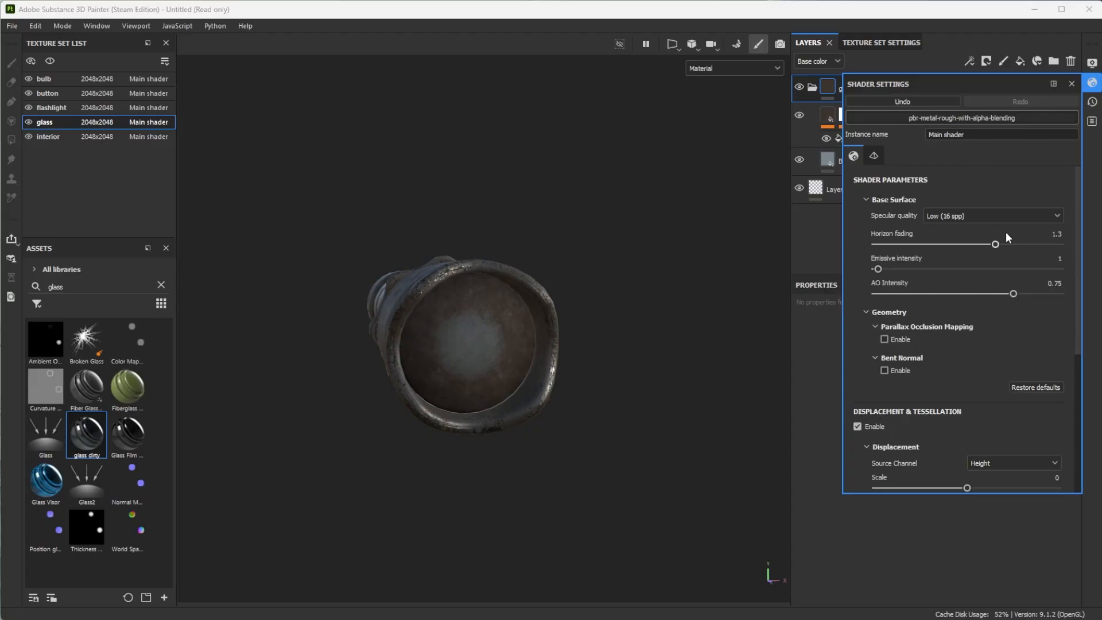
pyautogui.click(1071, 84)
# - Add an Opacity channel to the glass texture set
pyautogui.click(855, 117)
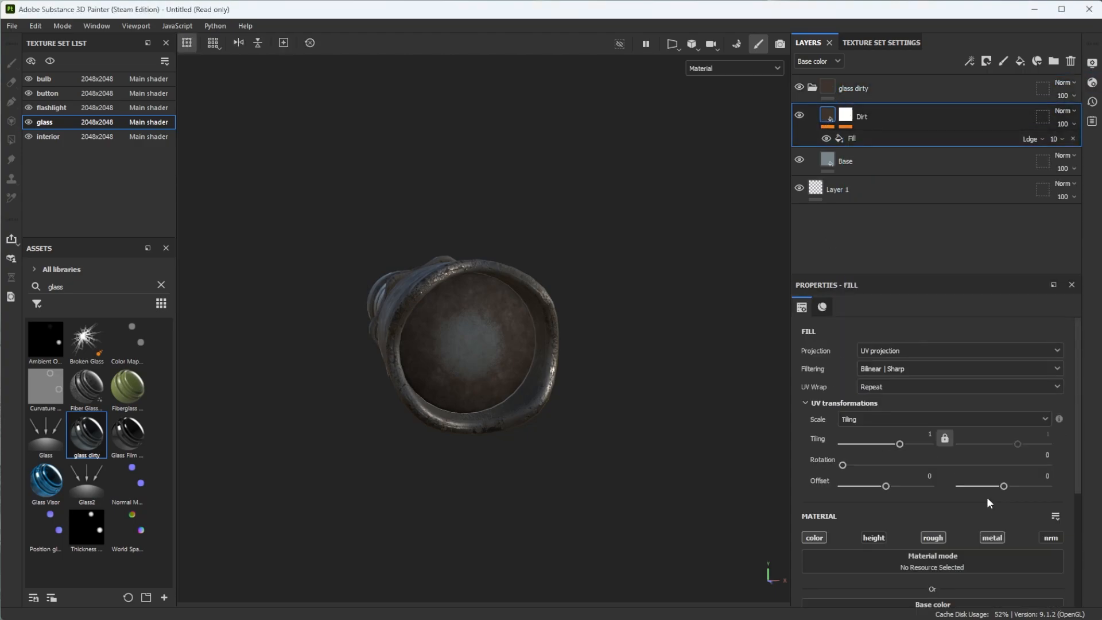
pyautogui.click(861, 88)
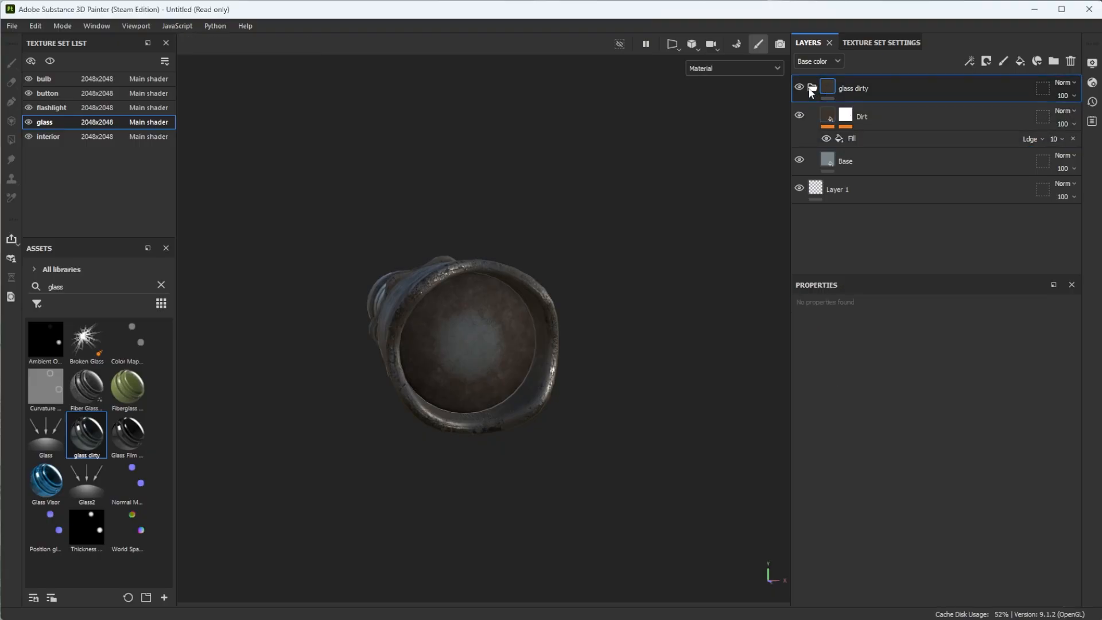
pyautogui.click(809, 87)
pyautogui.click(884, 42)
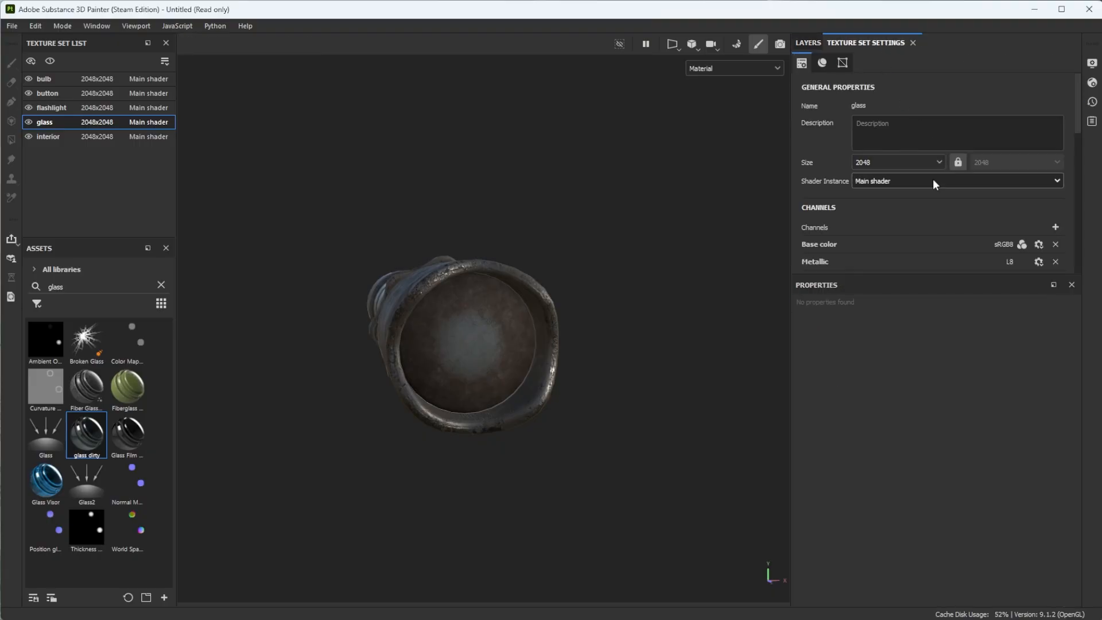
pyautogui.scroll(-1, 962, 234)
pyautogui.click(1056, 189)
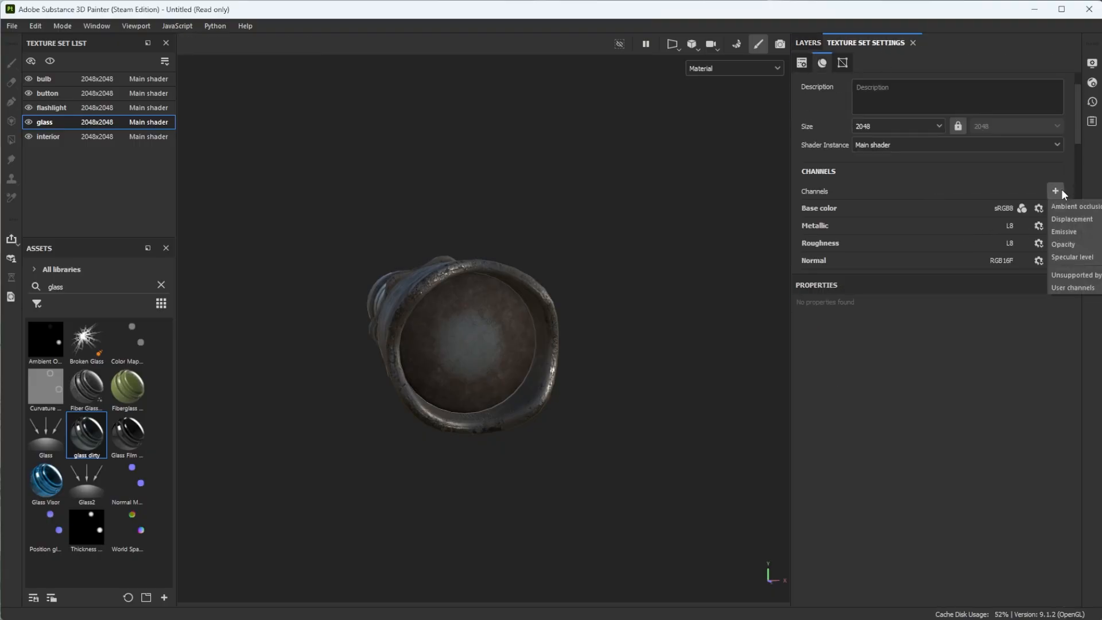
pyautogui.click(1084, 249)
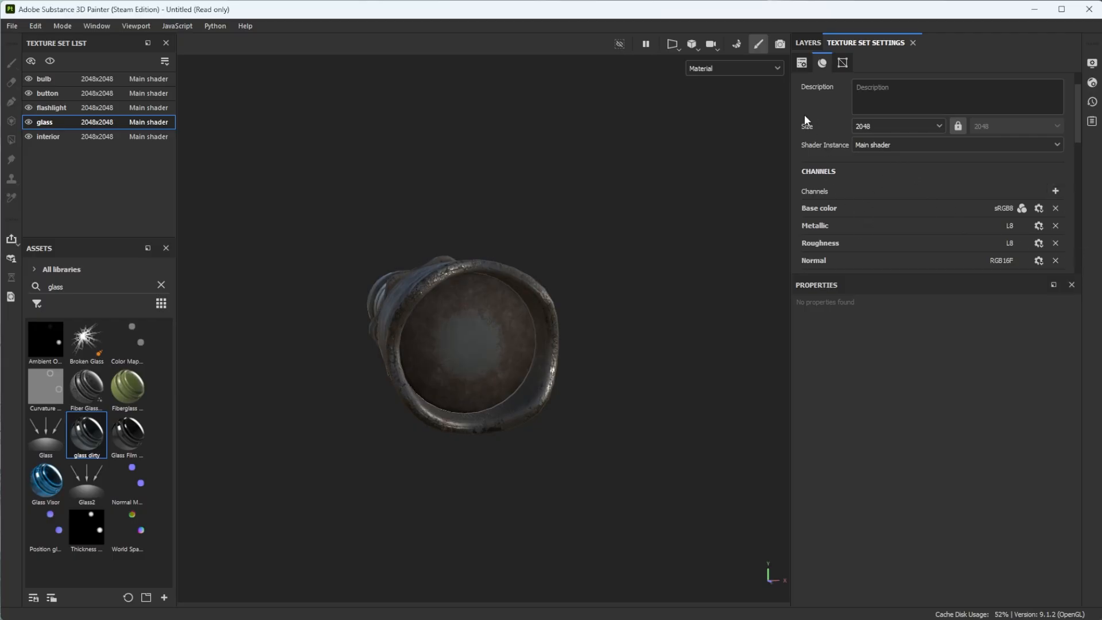
# - Set the opacity of the Base layer in the glass dirty group to about 0.51
pyautogui.click(807, 42)
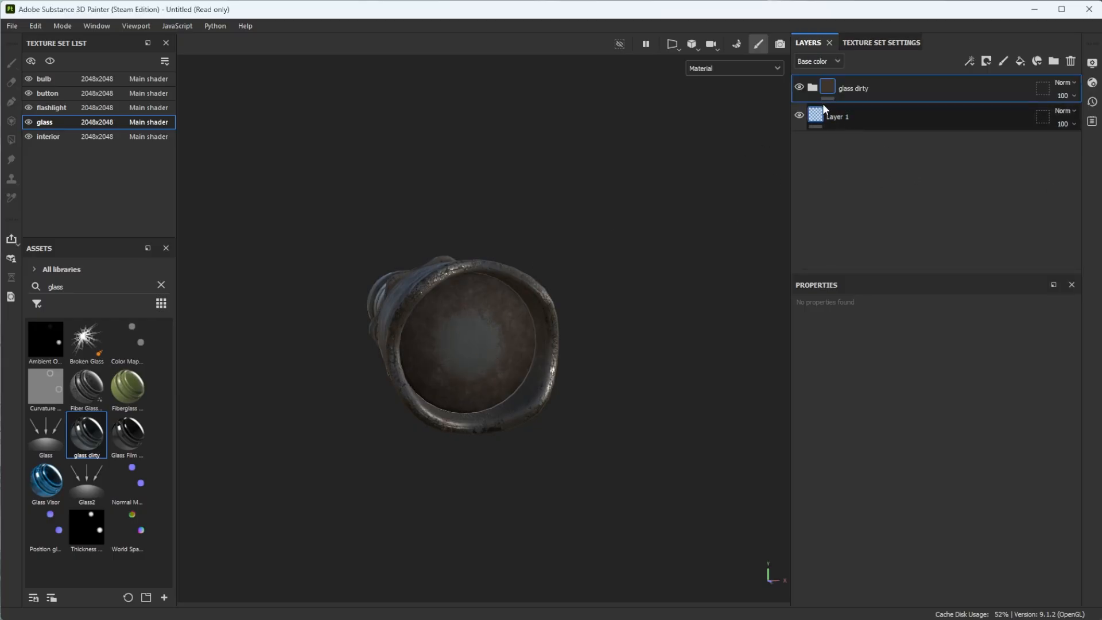
pyautogui.click(813, 88)
pyautogui.click(845, 161)
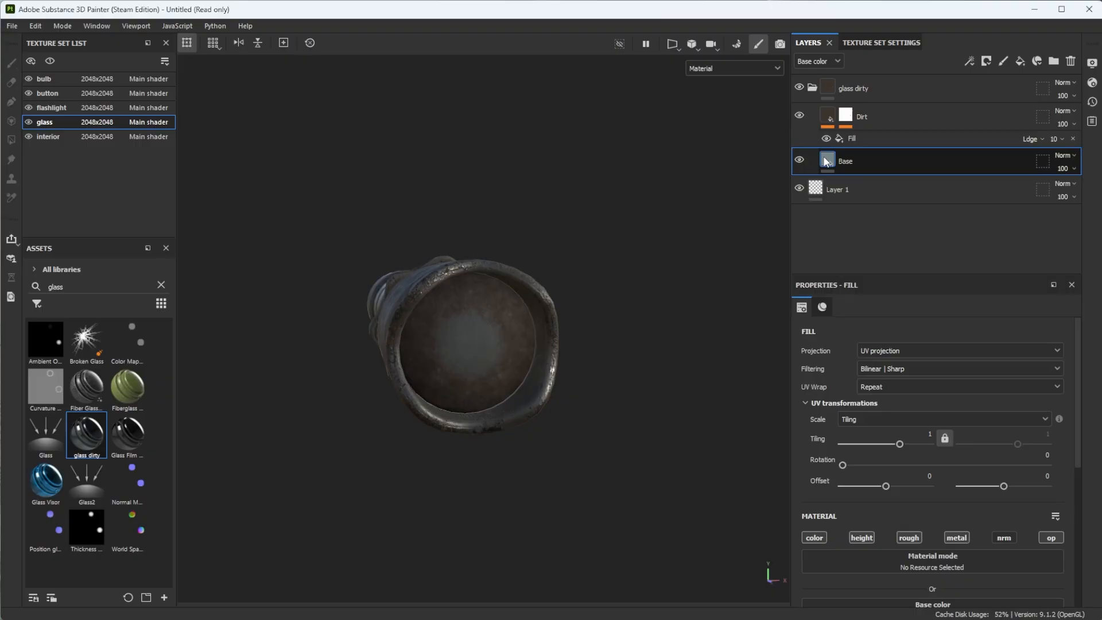
pyautogui.scroll(-3, 897, 452)
pyautogui.scroll(-5, 897, 453)
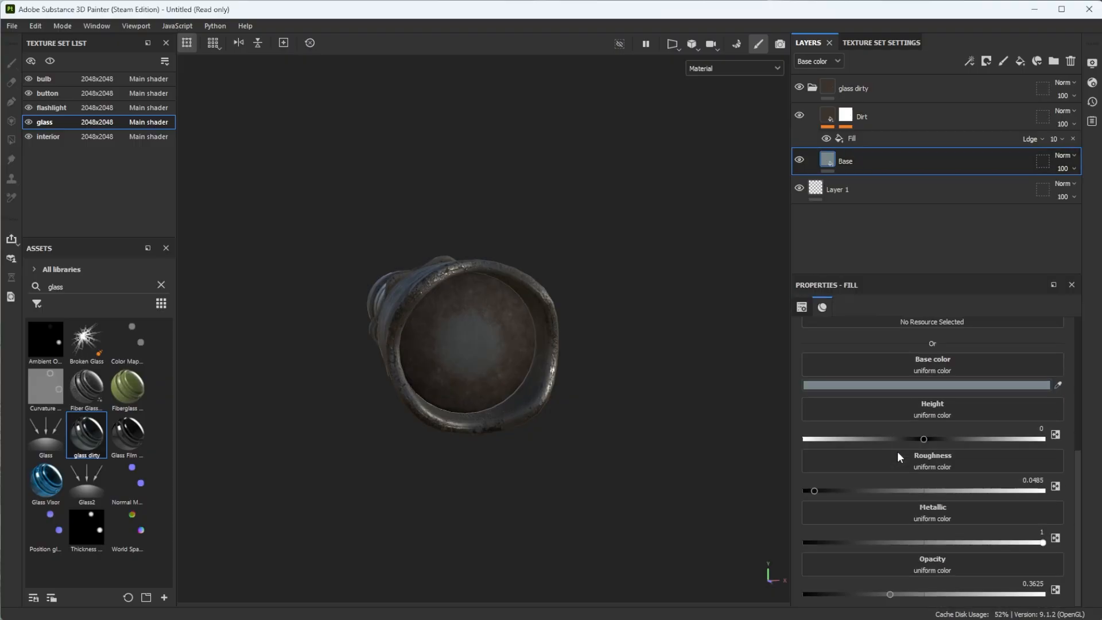
pyautogui.moveTo(924, 594); pyautogui.dragTo(771, 578)
pyautogui.click(922, 594)
# - Hide the Dirt layer of the glass dirty material and inspect the transparent lens
pyautogui.keyDown('alt'); pyautogui.moveTo(533, 344); pyautogui.dragTo(566, 393); pyautogui.keyUp('alt')
pyautogui.scroll(4, 469, 342)
pyautogui.click(801, 115)
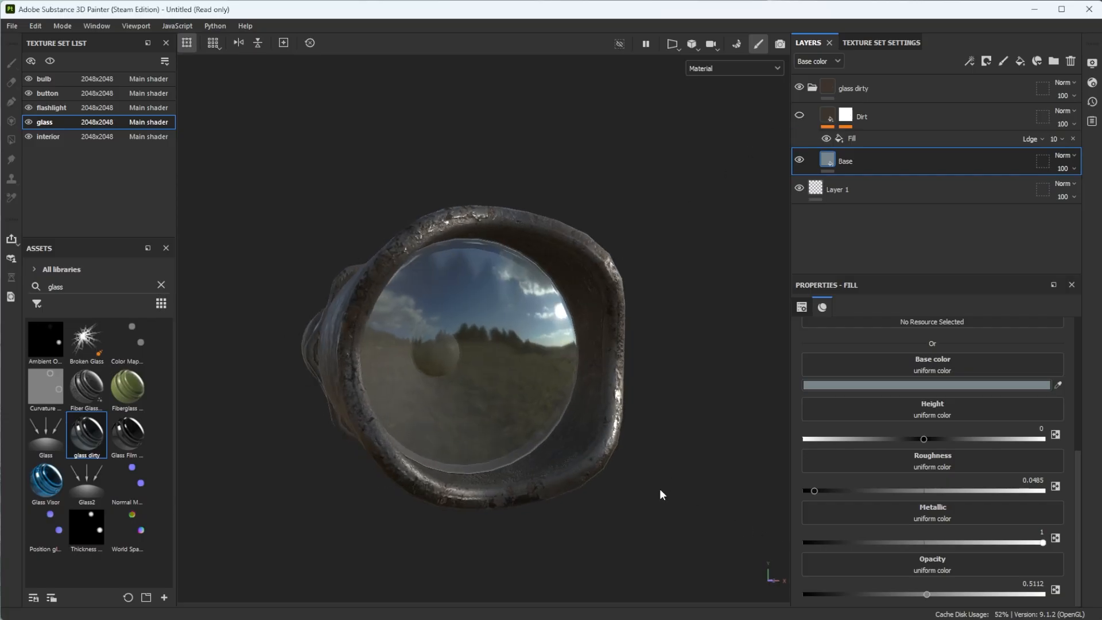
pyautogui.scroll(-2, 481, 408)
pyautogui.keyDown('alt'); pyautogui.moveTo(481, 412); pyautogui.dragTo(435, 393); pyautogui.keyUp('alt')
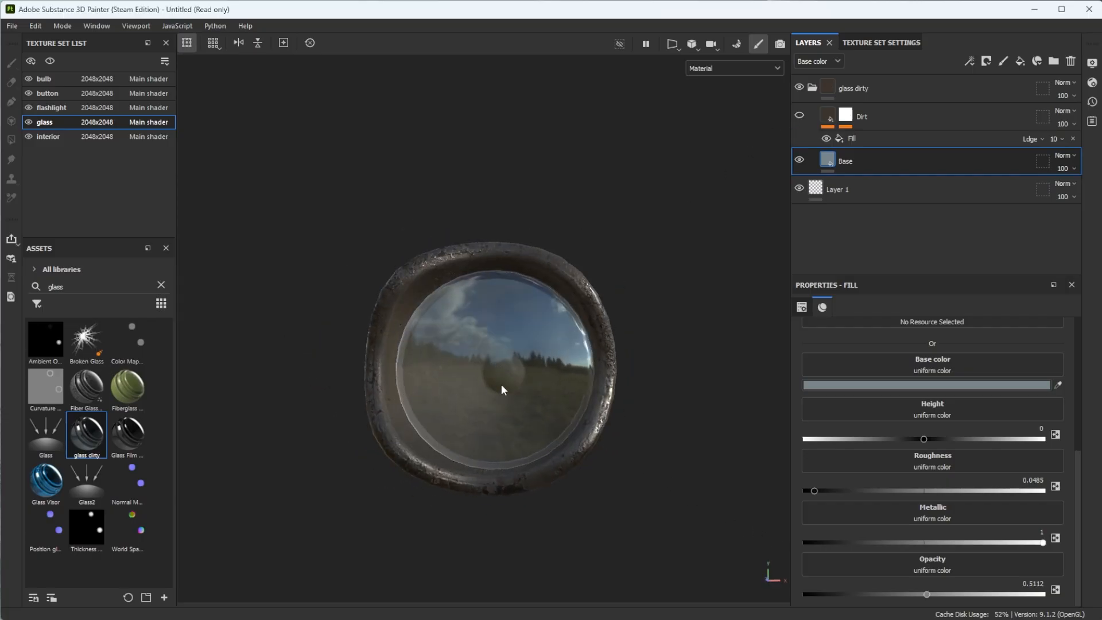
# - Compare the lens with the interior and glass texture sets hidden and shown, and set the Base layer's opacity to 0.4963
pyautogui.click(27, 136)
pyautogui.click(28, 136)
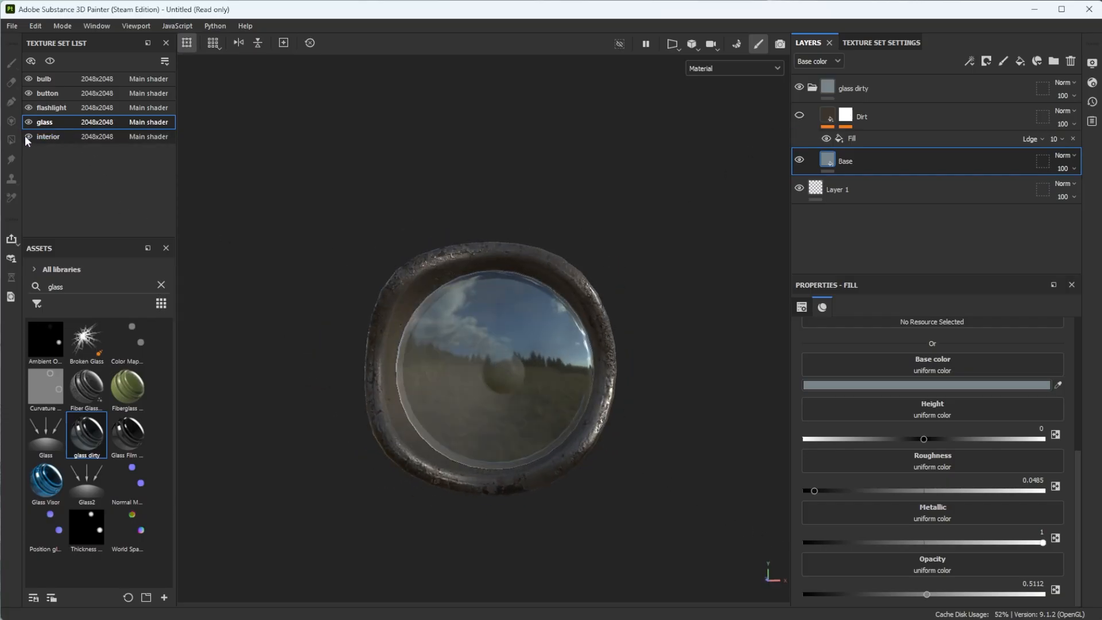
pyautogui.click(27, 136)
pyautogui.click(26, 135)
pyautogui.click(26, 123)
pyautogui.click(26, 123)
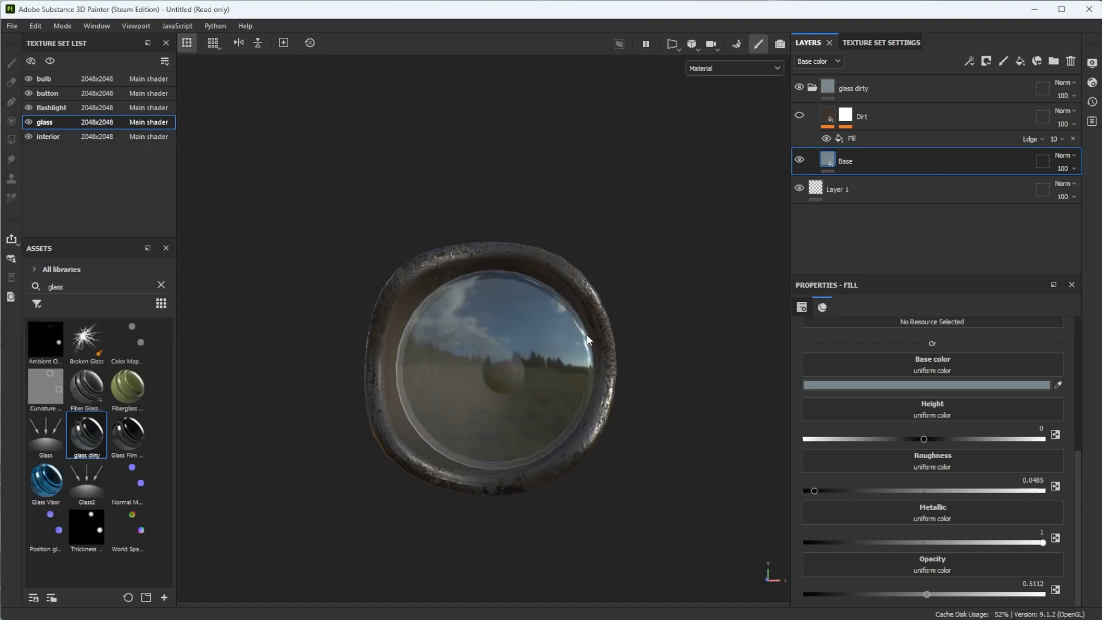
pyautogui.moveTo(930, 594)
pyautogui.mouseDown()
pyautogui.moveTo(978, 593)
pyautogui.moveTo(899, 585)
pyautogui.moveTo(924, 583)
pyautogui.mouseUp()
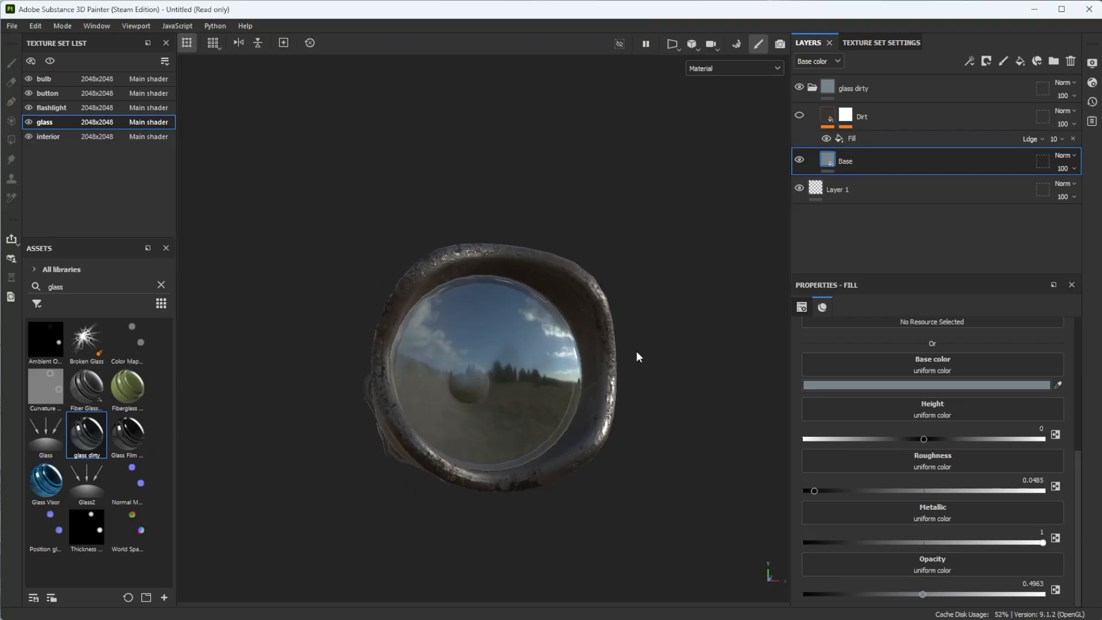
# - Show the Dirt layer of the glass dirty group and lower its MG Dirt mask generator's opacity to 52
pyautogui.click(799, 115)
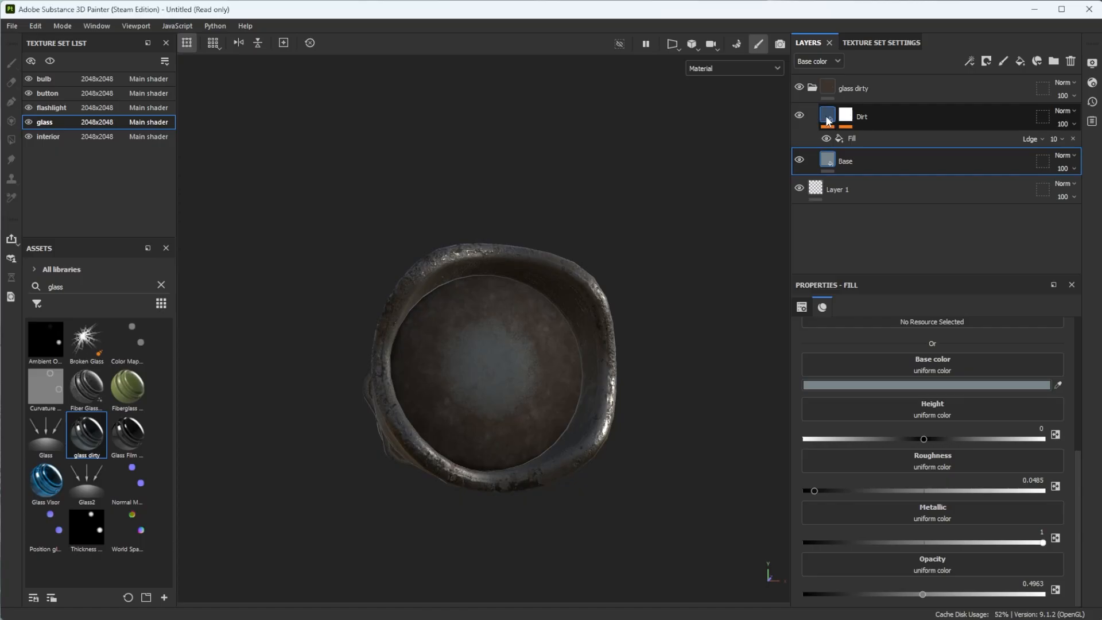
pyautogui.click(846, 117)
pyautogui.click(910, 139)
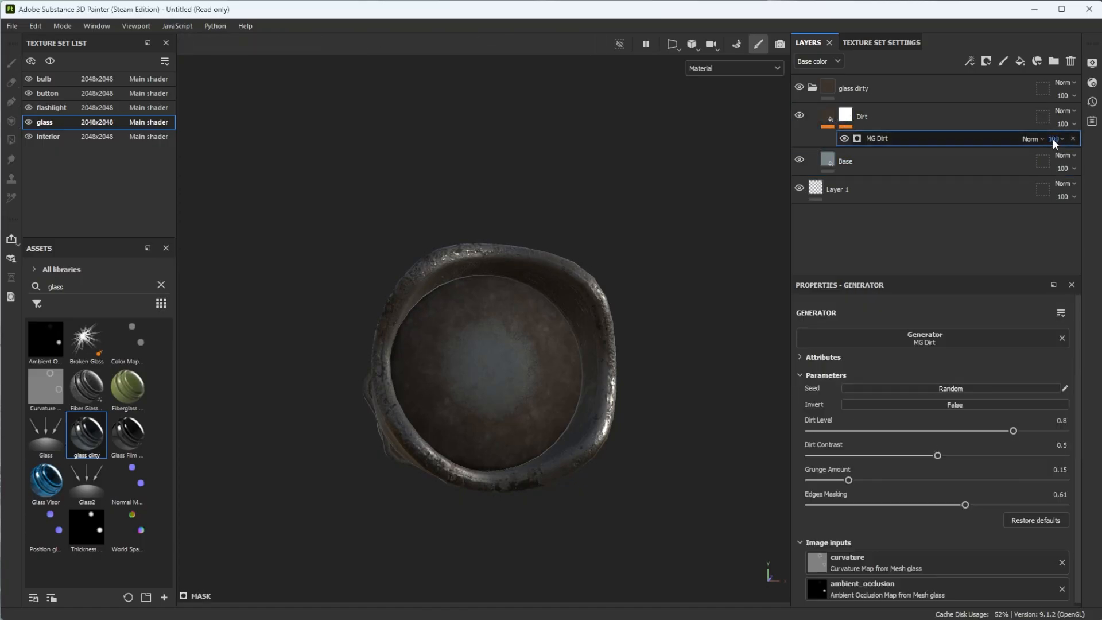
pyautogui.click(1074, 163)
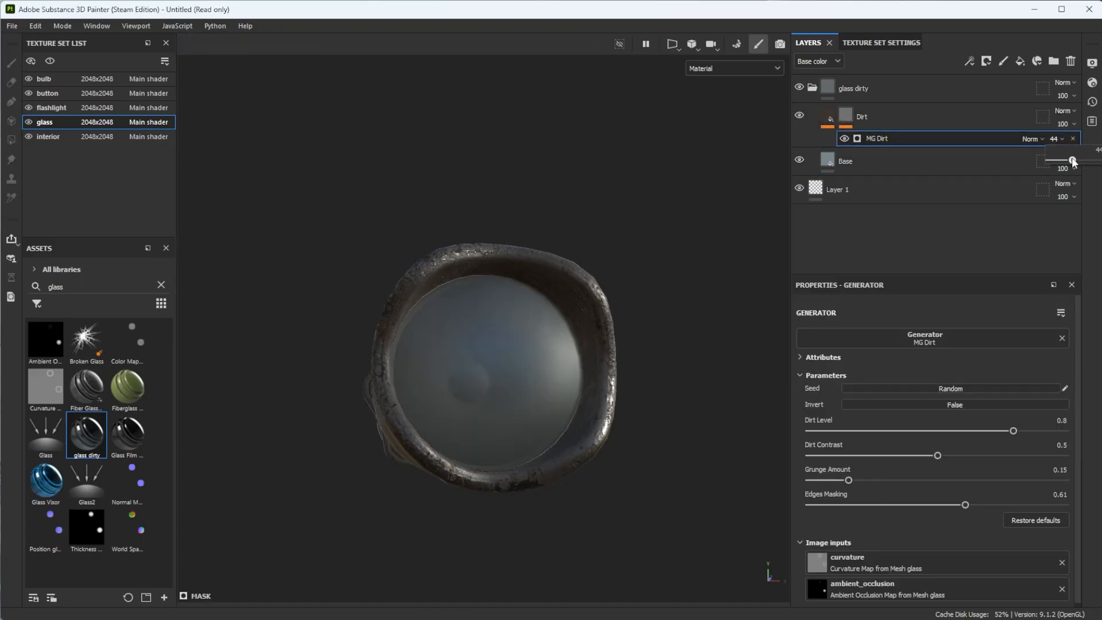
pyautogui.keyDown('alt'); pyautogui.moveTo(517, 337); pyautogui.dragTo(459, 382); pyautogui.keyUp('alt')
pyautogui.click(1061, 142)
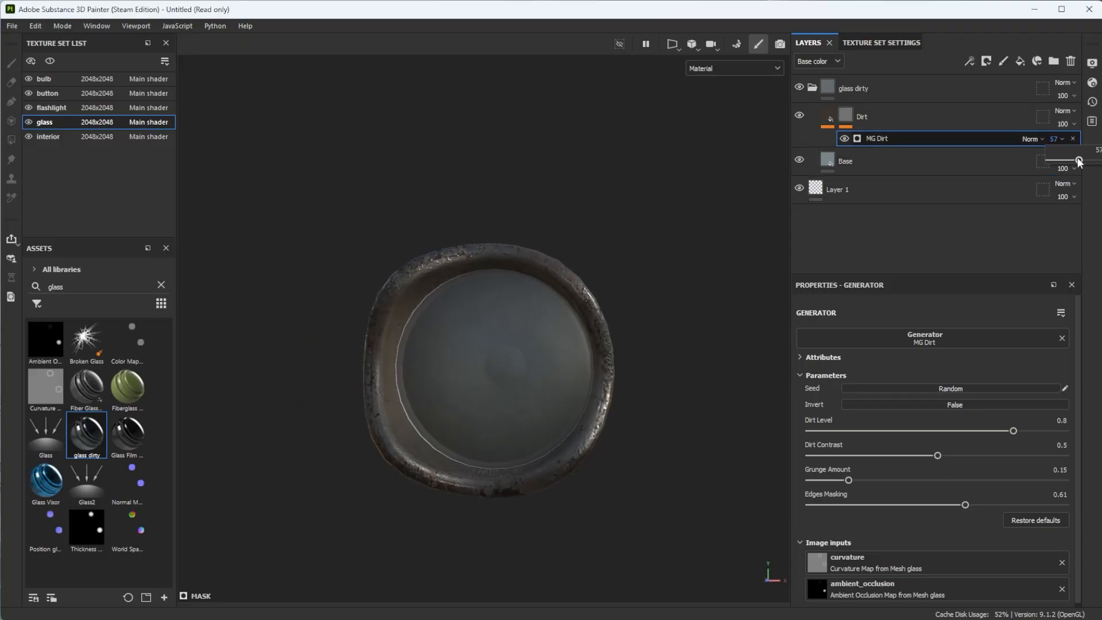
pyautogui.moveTo(1082, 163); pyautogui.dragTo(1081, 161)
pyautogui.keyDown('alt'); pyautogui.moveTo(468, 373); pyautogui.dragTo(373, 383); pyautogui.keyUp('alt')
# - Collapse the glass dirty group and search the assets for "scrath"
pyautogui.click(813, 88)
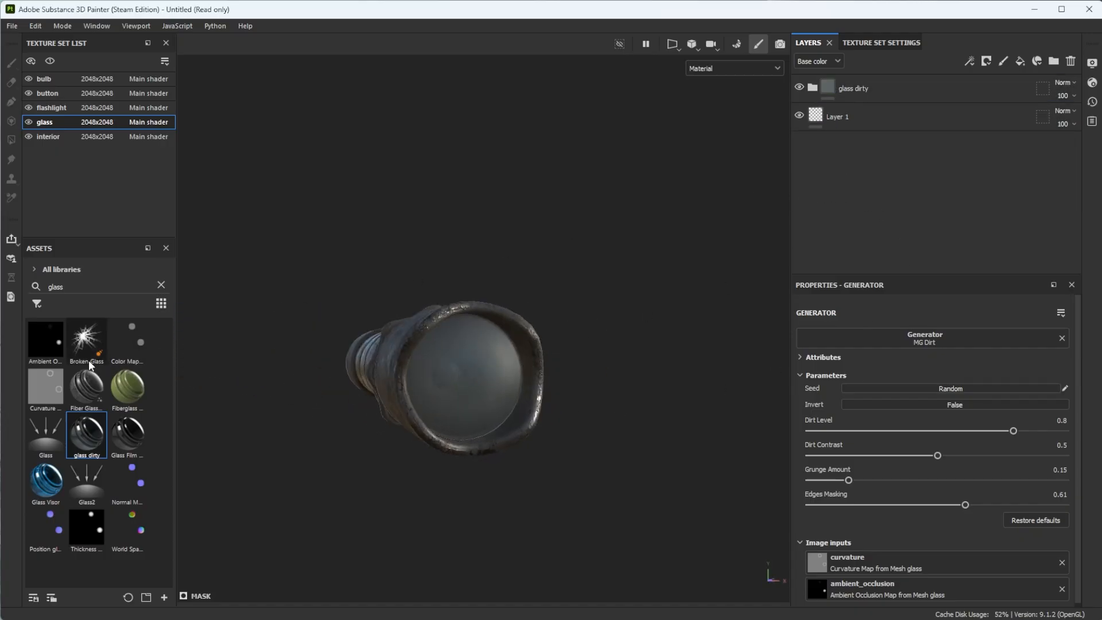
pyautogui.write('sc')
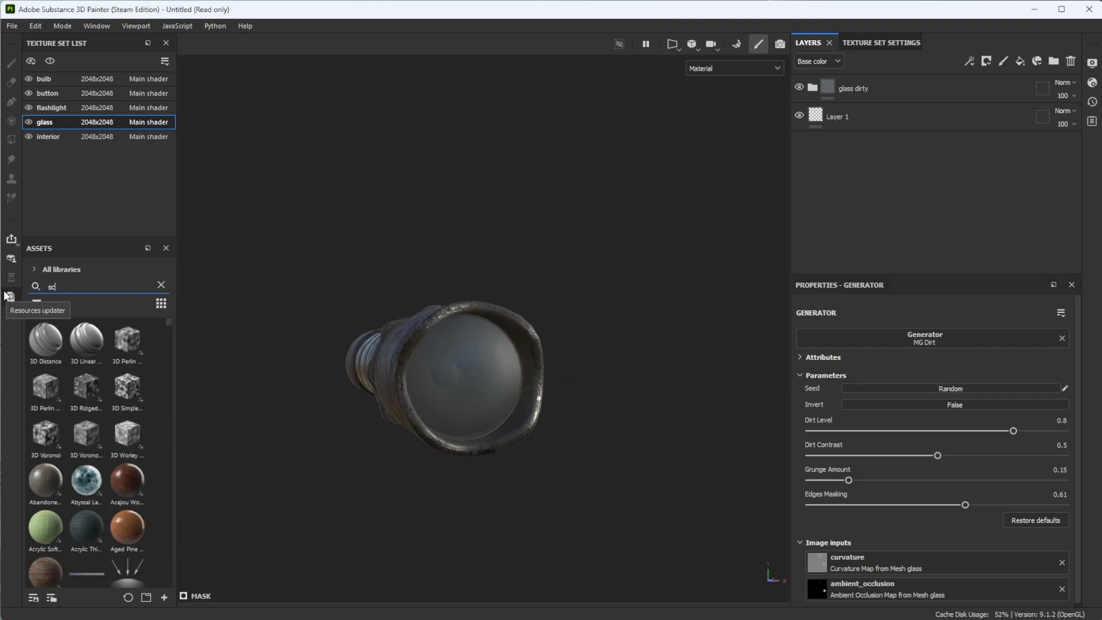
pyautogui.write('rath')
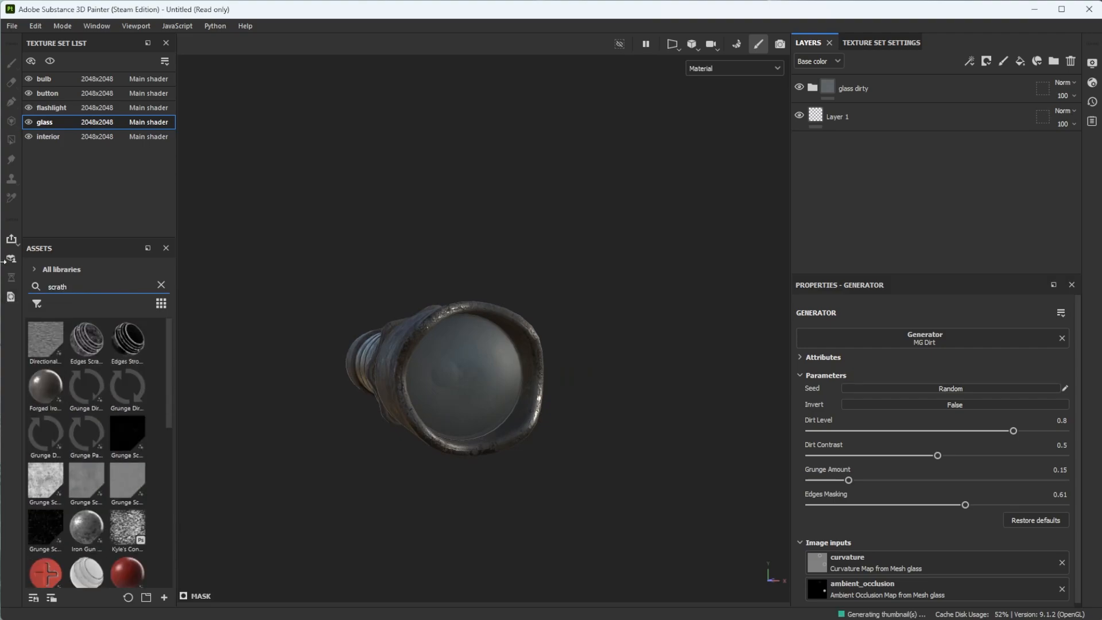
pyautogui.keyDown('alt'); pyautogui.moveTo(359, 378); pyautogui.dragTo(555, 347); pyautogui.keyUp('alt')
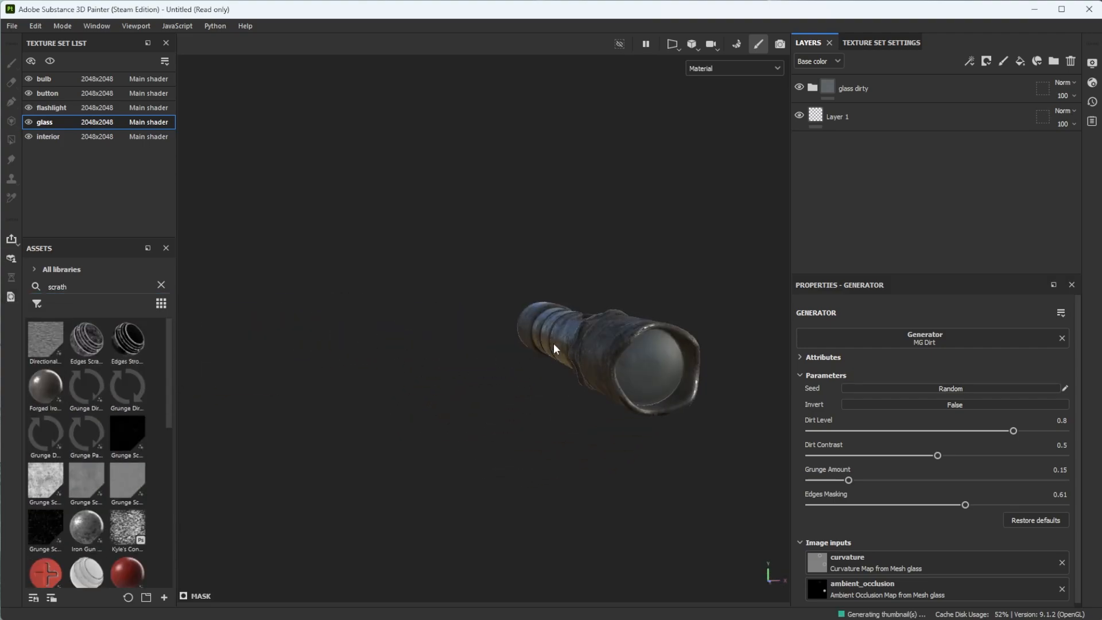
pyautogui.keyDown('alt'); pyautogui.moveTo(642, 355); pyautogui.dragTo(481, 360, button='middle'); pyautogui.keyUp('alt')
pyautogui.scroll(5, 481, 362)
pyautogui.keyDown('alt'); pyautogui.moveTo(480, 362); pyautogui.dragTo(320, 368); pyautogui.keyUp('alt')
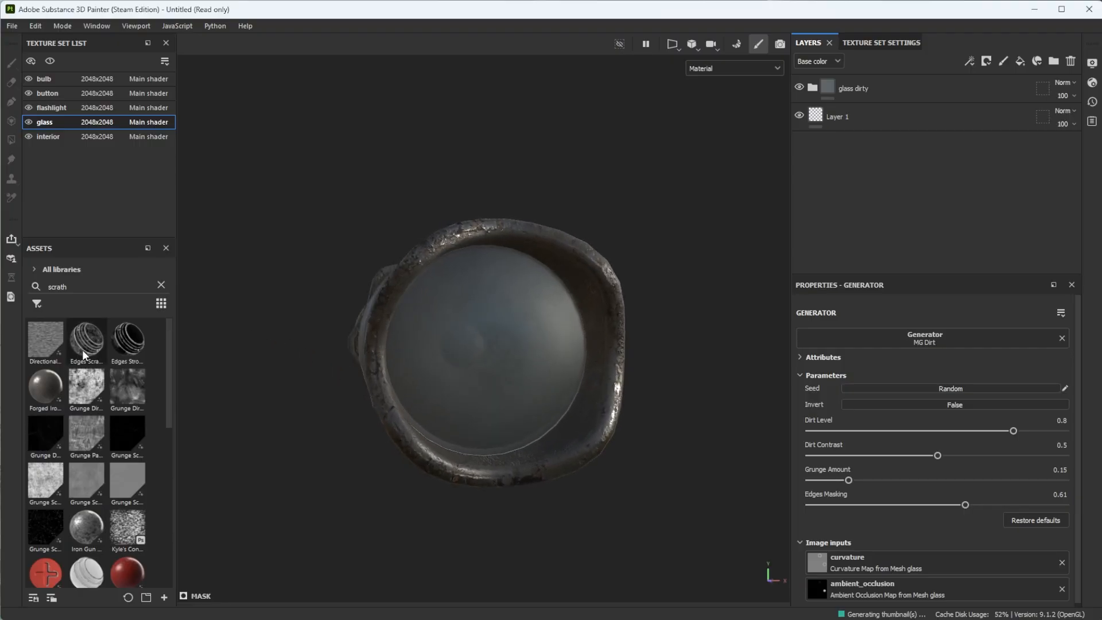
# - Restrict the assets to smart masks and apply the Subtle Scratches mask to a new fill layer above the glass dirty group
pyautogui.click(37, 304)
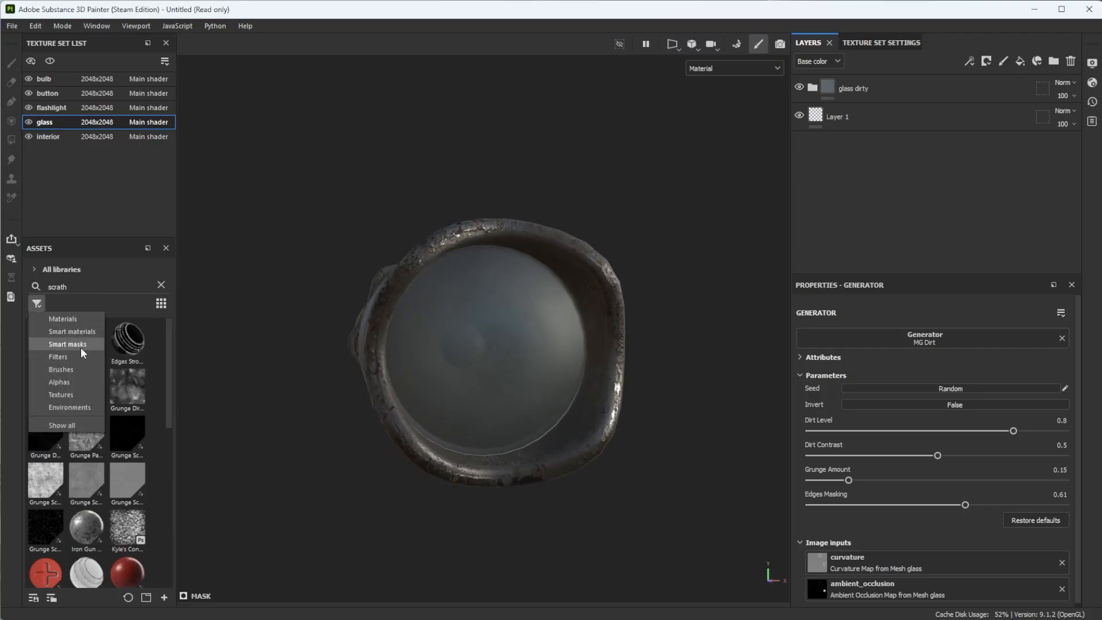
pyautogui.click(80, 347)
pyautogui.moveTo(90, 386)
pyautogui.mouseDown()
pyautogui.moveTo(509, 357)
pyautogui.moveTo(559, 401)
pyautogui.moveTo(500, 396)
pyautogui.moveTo(530, 420)
pyautogui.moveTo(634, 364)
pyautogui.mouseUp()
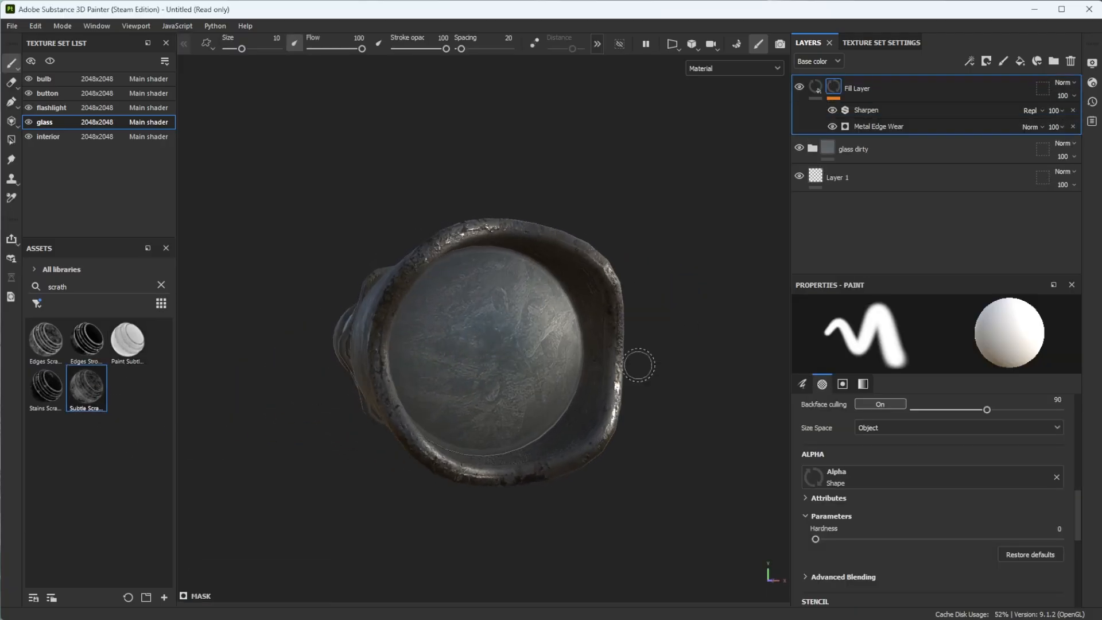
# - Limit the scratch fill layer to the height channel and set its height to -0.0372
pyautogui.click(816, 89)
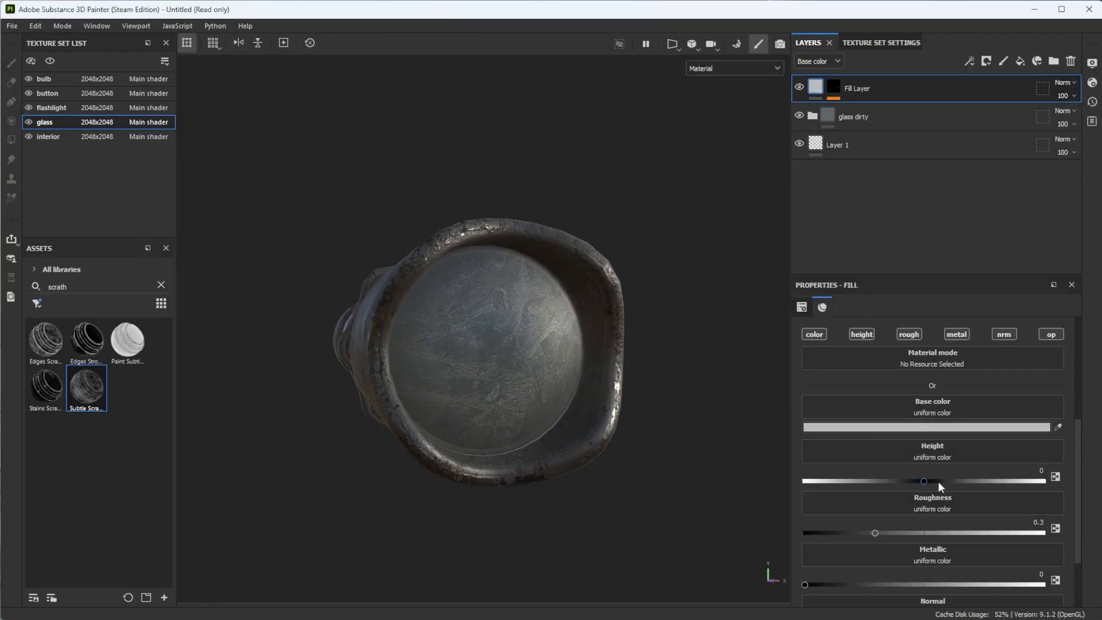
pyautogui.scroll(2, 811, 420)
pyautogui.click(817, 409)
pyautogui.click(908, 407)
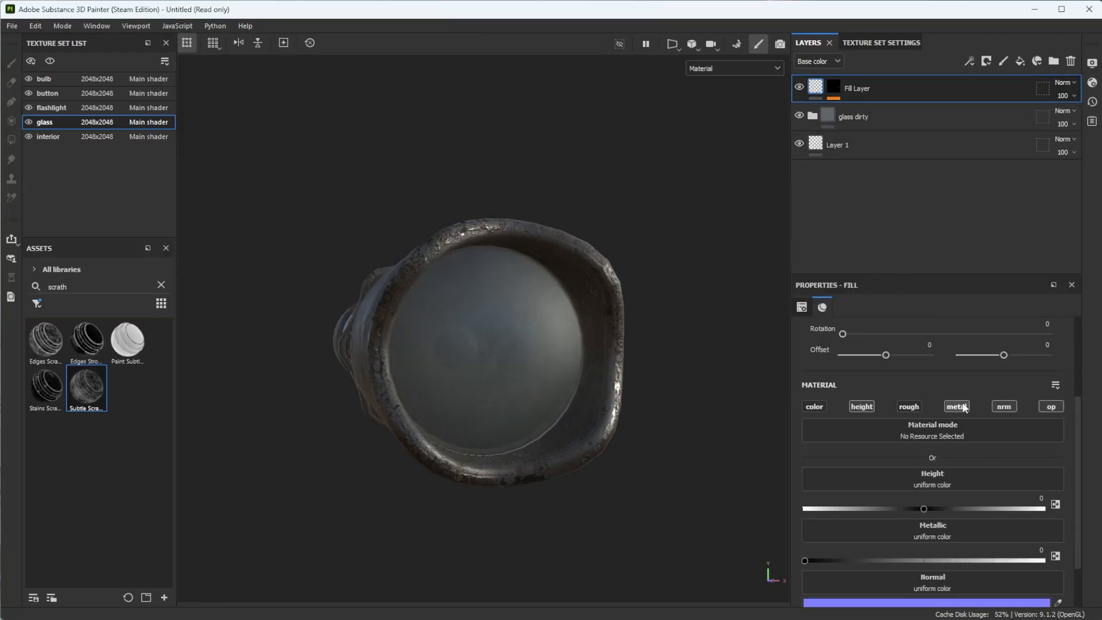
pyautogui.click(957, 407)
pyautogui.click(1004, 408)
pyautogui.click(1053, 408)
pyautogui.moveTo(924, 508); pyautogui.dragTo(919, 509)
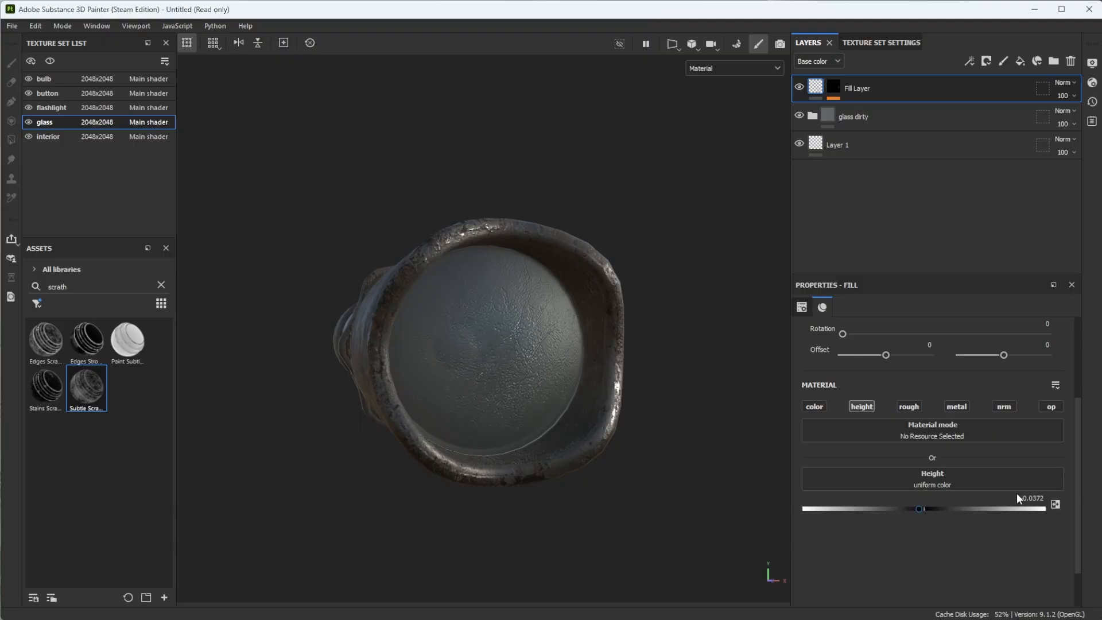
# - Move the scratch fill layer into the glass dirty group, between the Dirt and Base layers
pyautogui.keyDown('alt'); pyautogui.moveTo(494, 397); pyautogui.dragTo(562, 414); pyautogui.keyUp('alt')
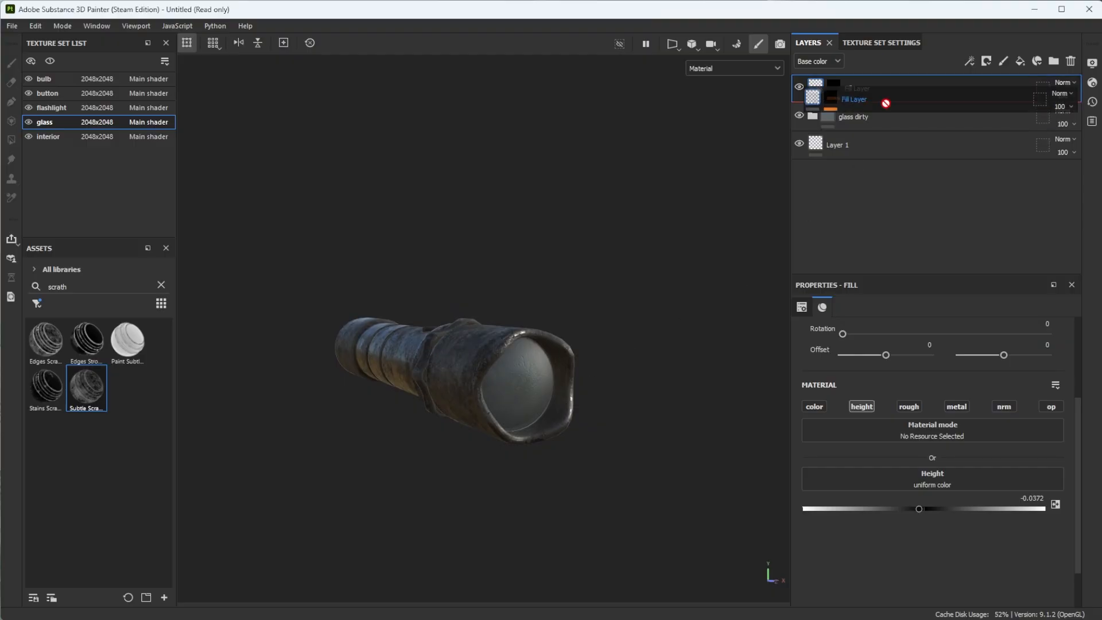
pyautogui.click(813, 116)
pyautogui.moveTo(881, 84); pyautogui.dragTo(878, 175)
# - Set the scratch fill layer's height to -0.02 and inspect the lens from several angles
pyautogui.keyDown('alt'); pyautogui.moveTo(562, 390); pyautogui.dragTo(524, 383); pyautogui.keyUp('alt')
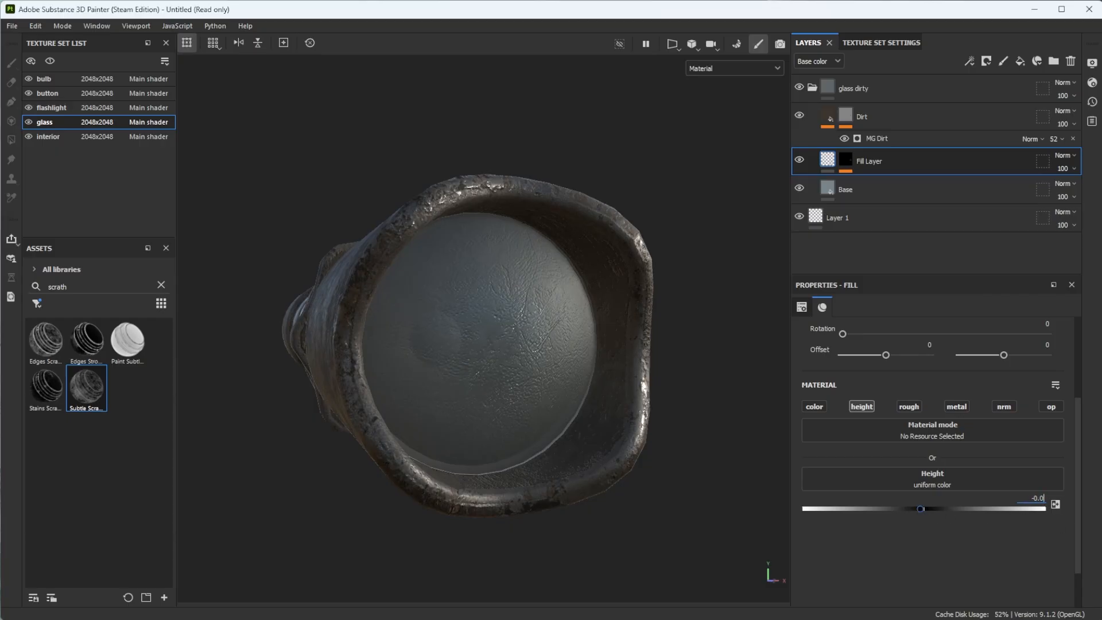
pyautogui.scroll(-5, 498, 440)
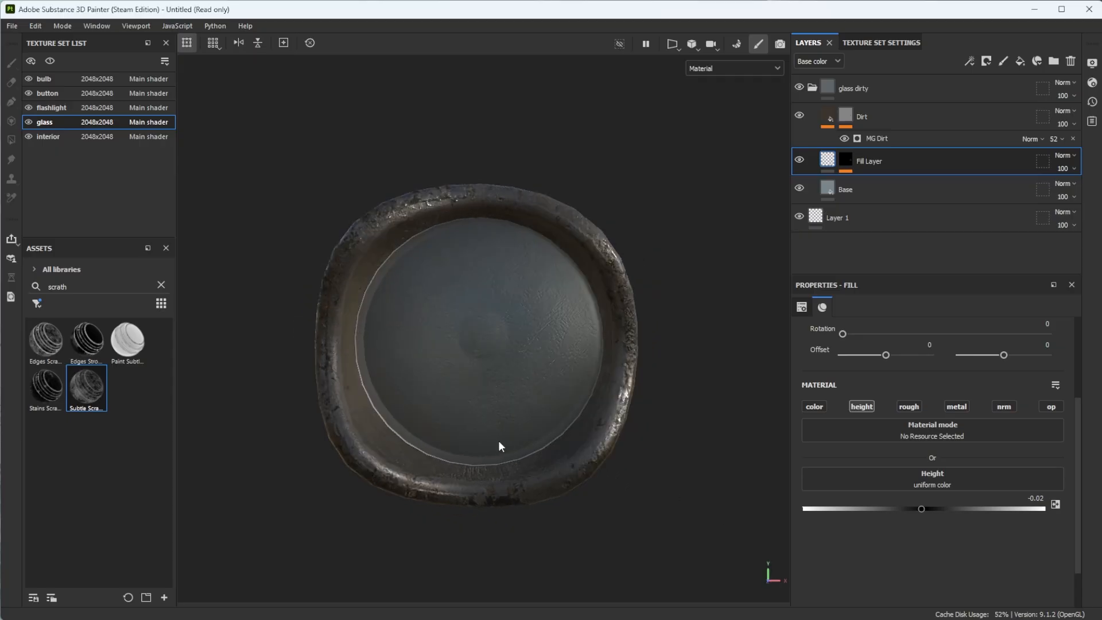
pyautogui.keyDown('alt'); pyautogui.moveTo(569, 424); pyautogui.dragTo(610, 422); pyautogui.keyUp('alt')
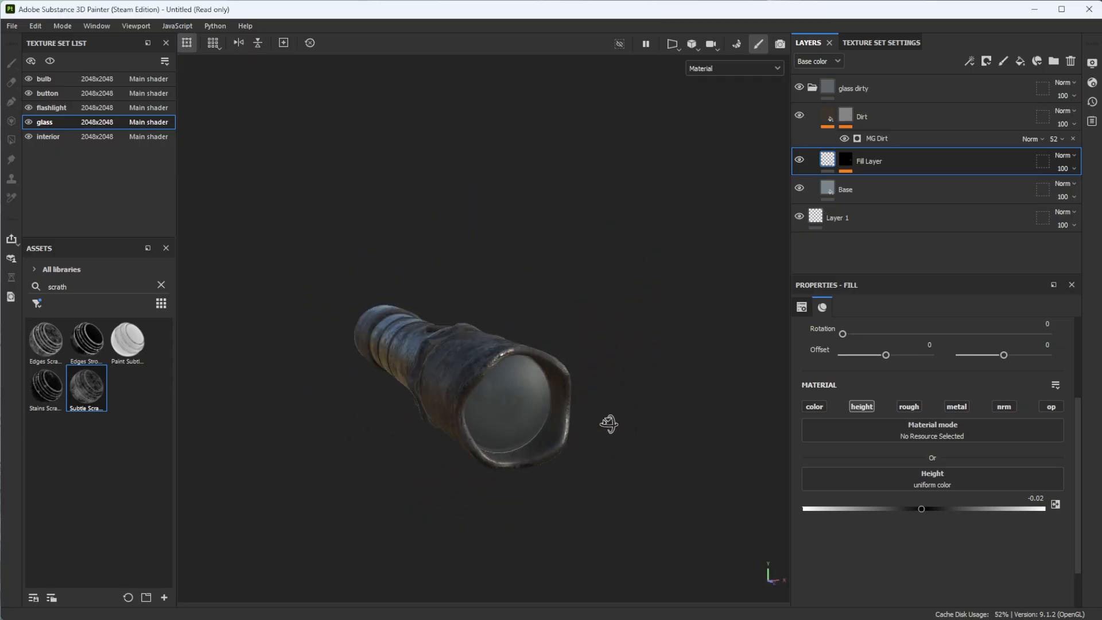
pyautogui.keyDown('alt'); pyautogui.moveTo(513, 410); pyautogui.dragTo(489, 378); pyautogui.keyUp('alt')
pyautogui.scroll(3, 499, 421)
pyautogui.scroll(2, 499, 417)
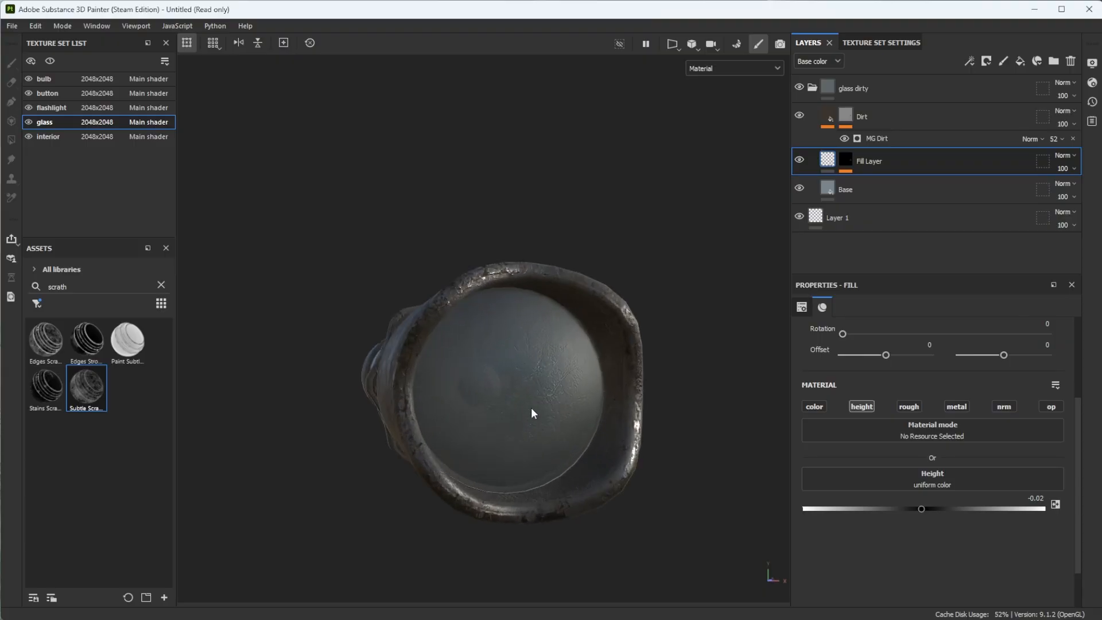
pyautogui.keyDown('alt'); pyautogui.moveTo(525, 423); pyautogui.dragTo(441, 390); pyautogui.keyUp('alt')
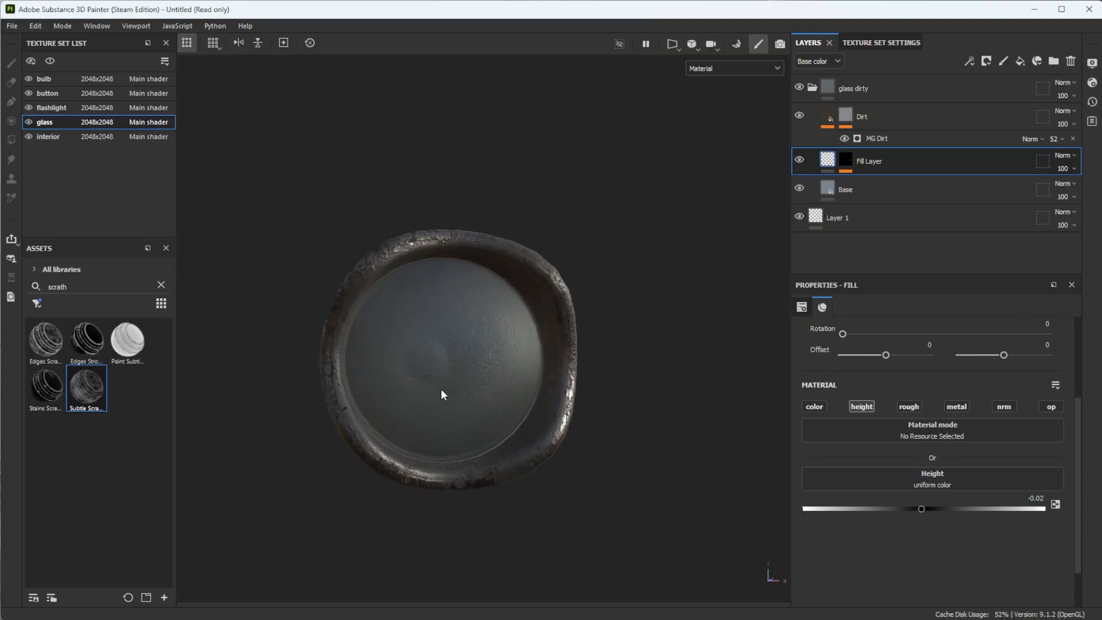
# - Hide the glass texture set and select the interior texture set to view the reflector
pyautogui.click(28, 122)
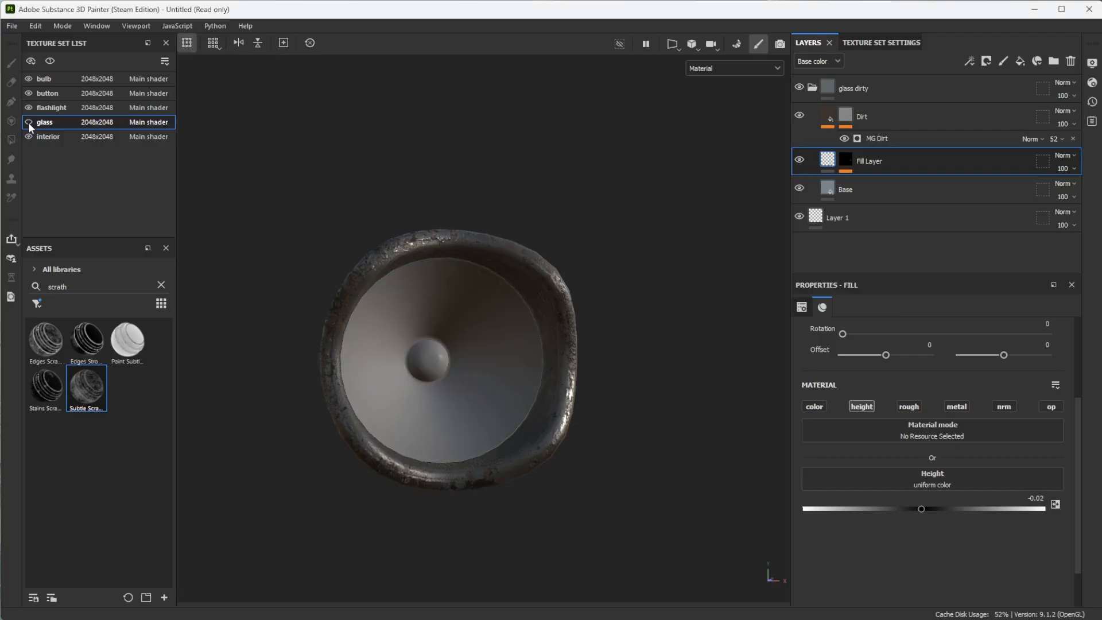
pyautogui.keyDown('alt'); pyautogui.moveTo(333, 391); pyautogui.dragTo(469, 350); pyautogui.keyUp('alt')
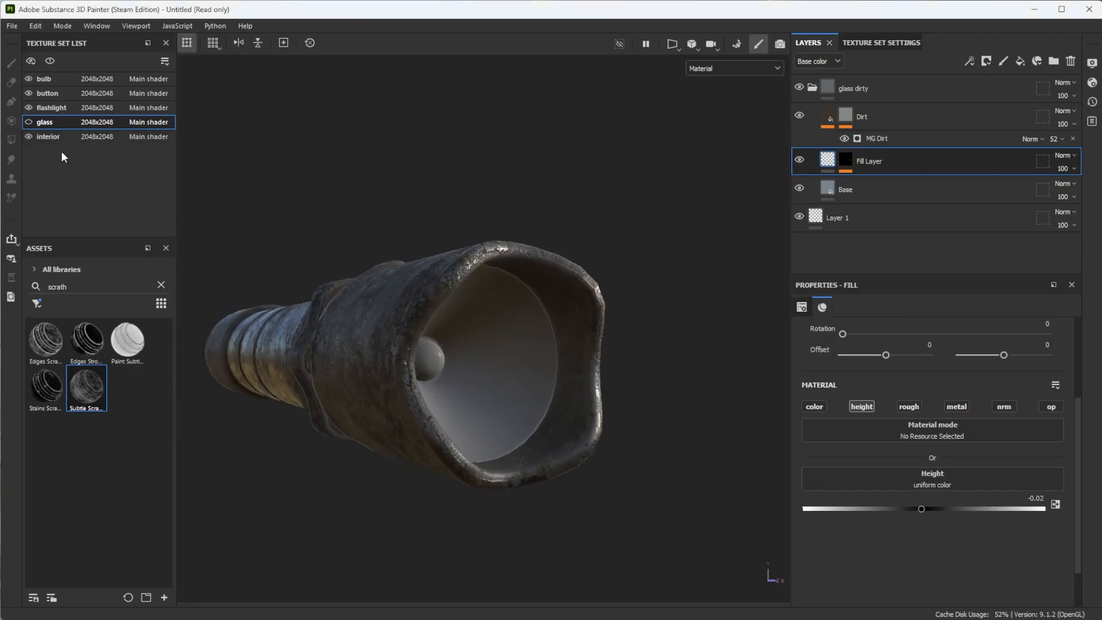
pyautogui.click(57, 136)
pyautogui.moveTo(522, 423)
pyautogui.keyDown('alt'); pyautogui.mouseDown()
pyautogui.moveTo(460, 405)
pyautogui.moveTo(387, 405)
pyautogui.moveTo(433, 394)
pyautogui.mouseUp(); pyautogui.keyUp('alt')
pyautogui.keyDown('alt'); pyautogui.moveTo(469, 343); pyautogui.dragTo(422, 320); pyautogui.keyUp('alt')
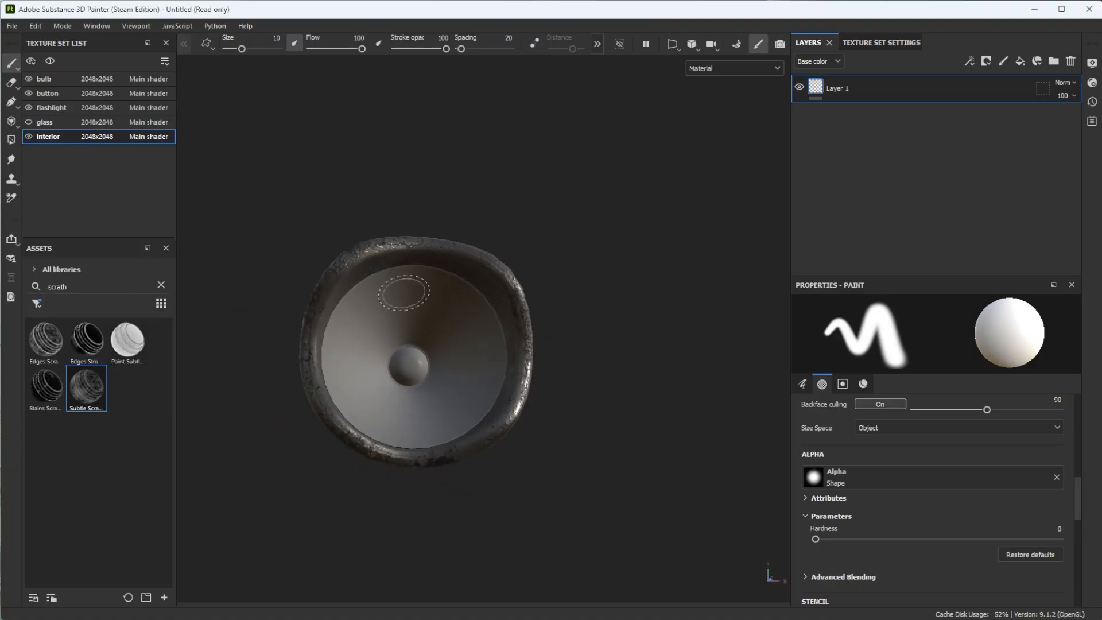
pyautogui.moveTo(438, 356)
pyautogui.keyDown('alt'); pyautogui.mouseDown()
pyautogui.moveTo(450, 371)
pyautogui.moveTo(413, 369)
pyautogui.moveTo(420, 377)
pyautogui.mouseUp(); pyautogui.keyUp('alt')
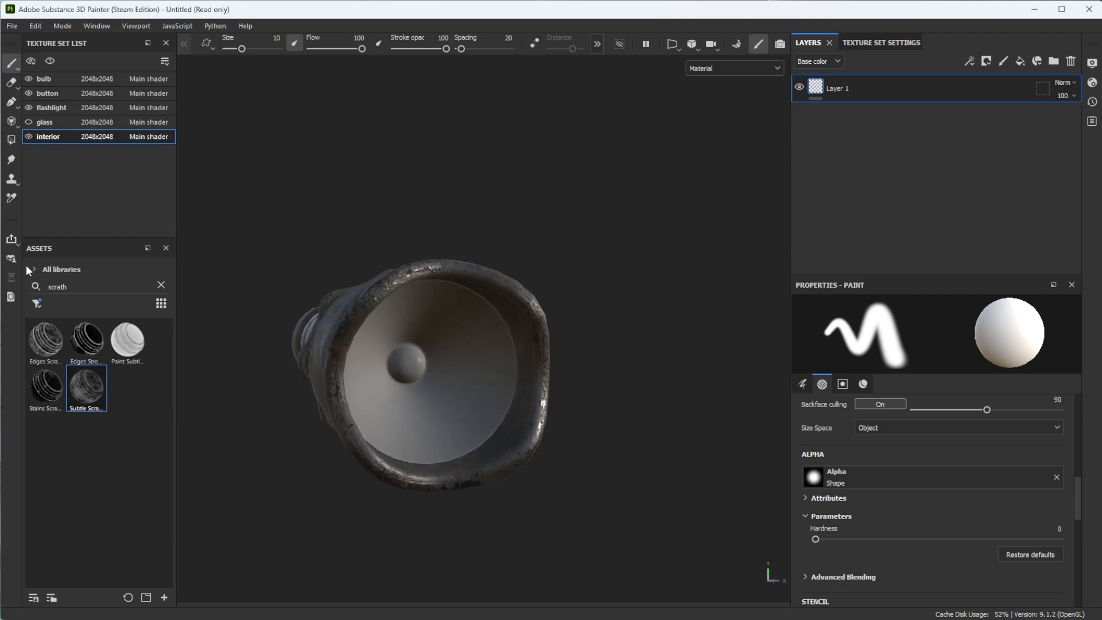
# - Clear the smart mask filter so all asset types show and search the assets for "foil"
pyautogui.click(161, 287)
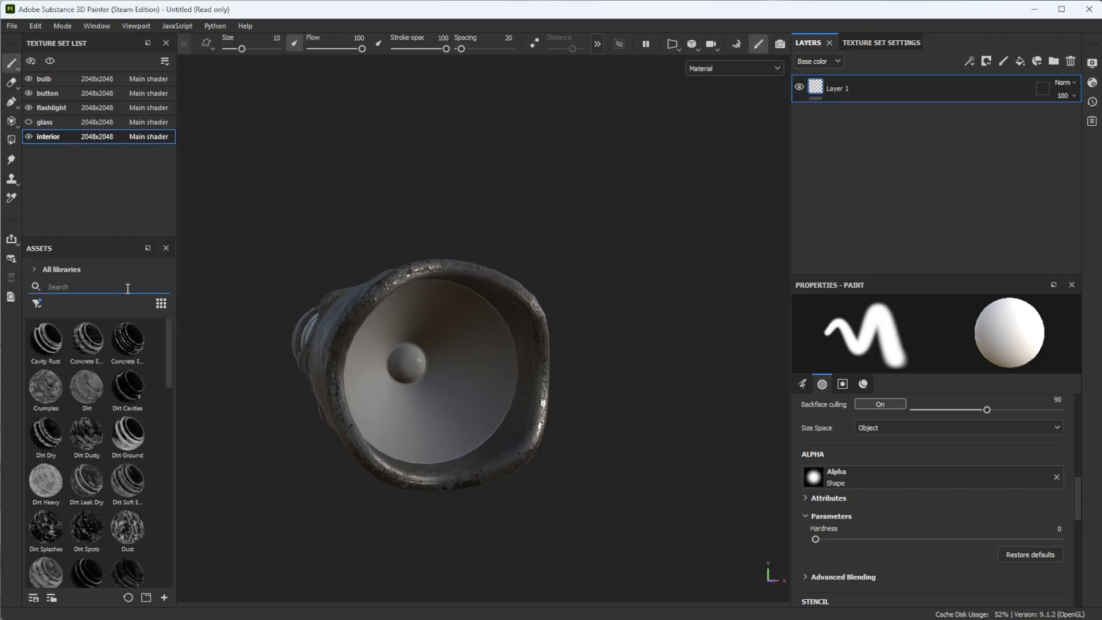
pyautogui.click(37, 303)
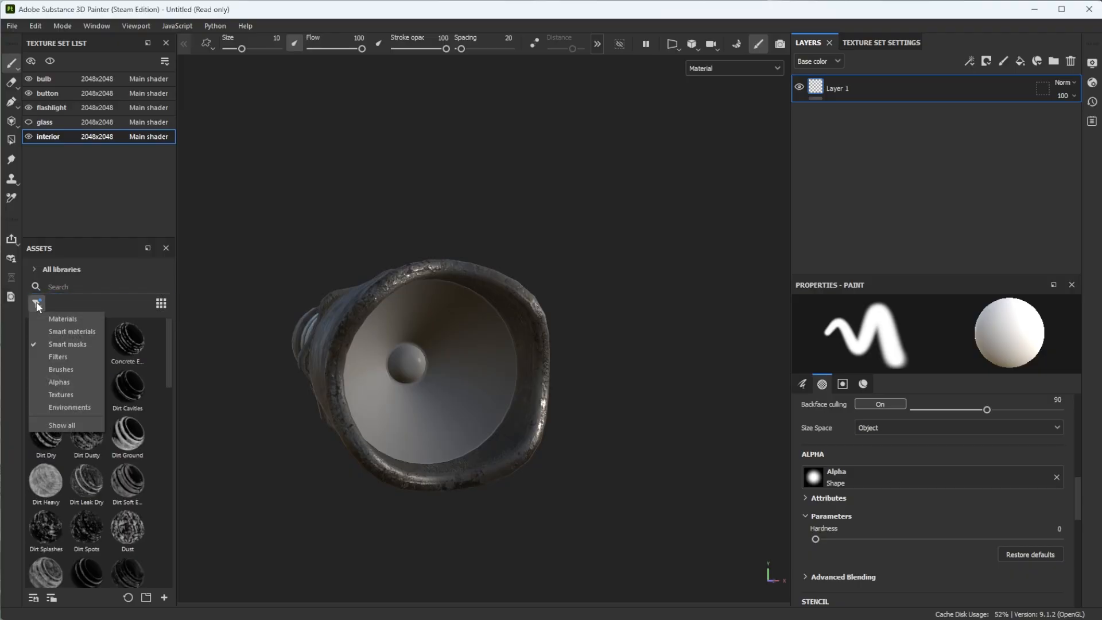
pyautogui.click(64, 426)
pyautogui.write('foil')
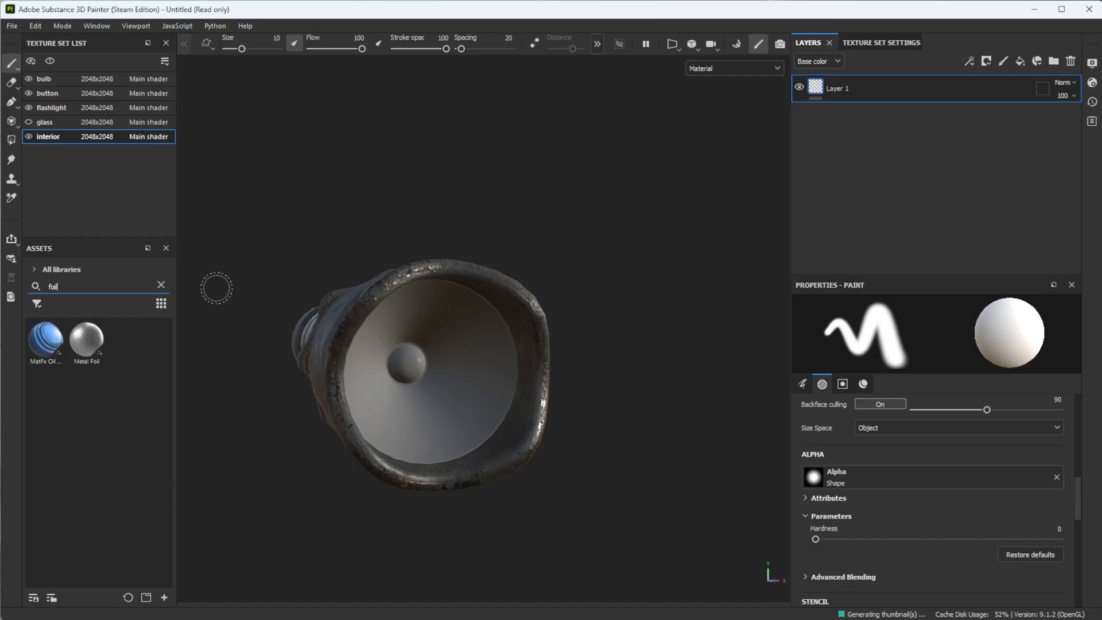
# - Apply the Metal Foil material to the interior texture set and show the glass to check the reflector through it
pyautogui.moveTo(86, 342); pyautogui.dragTo(396, 379)
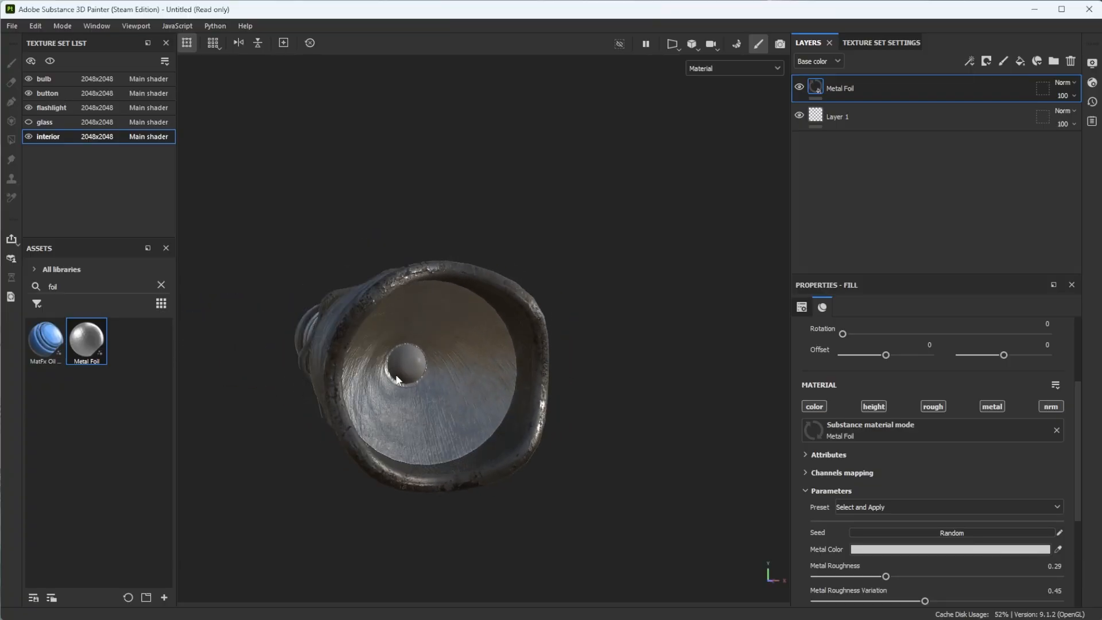
pyautogui.click(29, 122)
pyautogui.moveTo(445, 450)
pyautogui.keyDown('alt'); pyautogui.mouseDown()
pyautogui.moveTo(423, 455)
pyautogui.moveTo(507, 469)
pyautogui.moveTo(445, 402)
pyautogui.moveTo(410, 409)
pyautogui.moveTo(415, 415)
pyautogui.moveTo(369, 437)
pyautogui.moveTo(576, 467)
pyautogui.moveTo(546, 519)
pyautogui.moveTo(404, 524)
pyautogui.moveTo(355, 467)
pyautogui.moveTo(492, 456)
pyautogui.moveTo(499, 466)
pyautogui.mouseUp(); pyautogui.keyUp('alt')
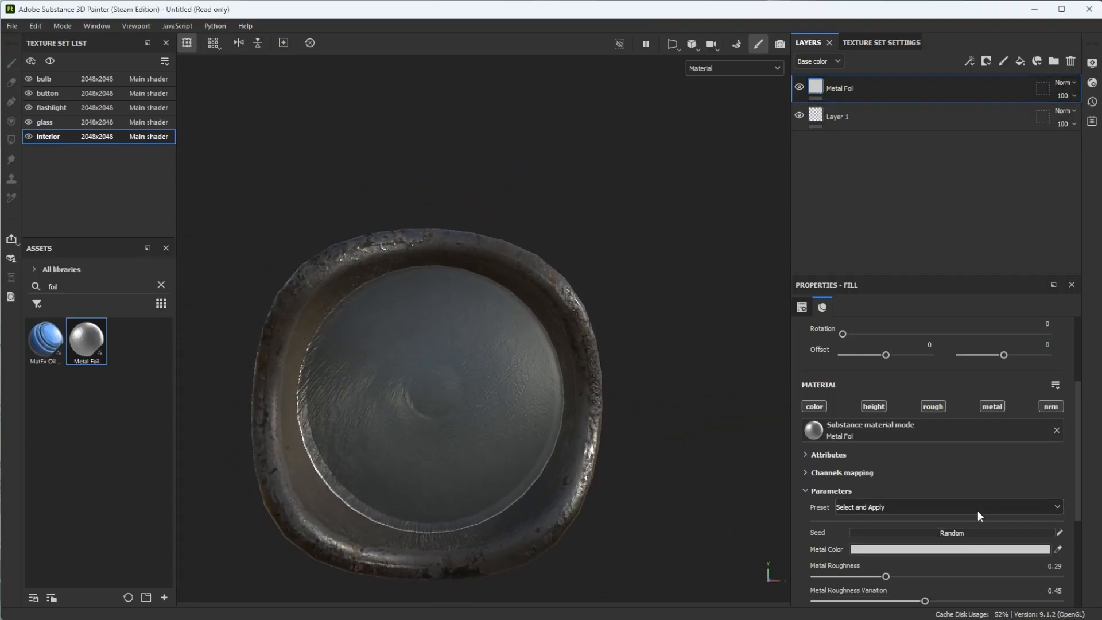
# - Add the MatFx Oil Paint filter above the Metal Foil layer and hide the glass to inspect the reflector
pyautogui.moveTo(64, 345)
pyautogui.mouseDown()
pyautogui.moveTo(295, 394)
pyautogui.moveTo(98, 363)
pyautogui.moveTo(78, 350)
pyautogui.moveTo(374, 388)
pyautogui.mouseUp()
pyautogui.click(29, 121)
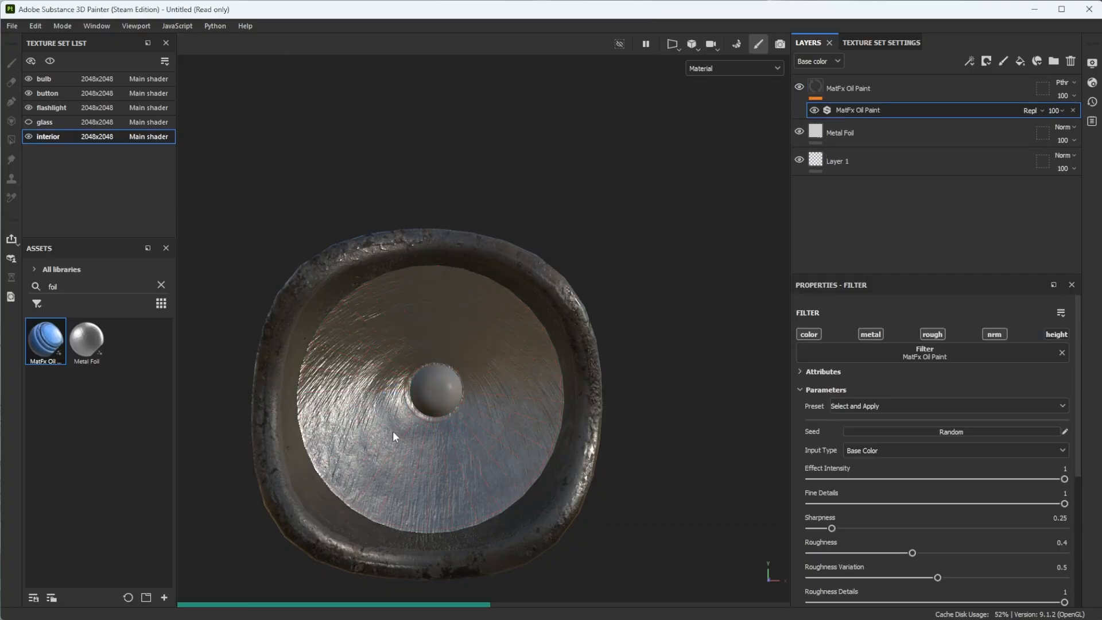
pyautogui.keyDown('alt'); pyautogui.moveTo(390, 427); pyautogui.dragTo(429, 426); pyautogui.keyUp('alt')
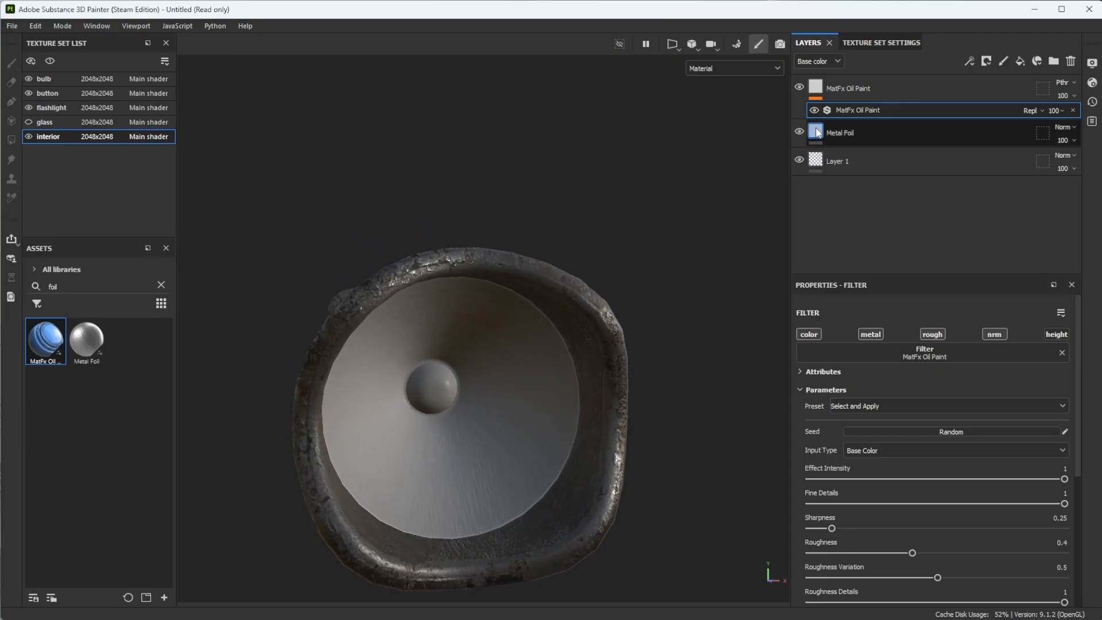
# - With the MatFx Oil Paint layer selected, set the paint material to a grey base color, roughness 0 and metallic 1
pyautogui.click(849, 91)
pyautogui.scroll(-3, 887, 457)
pyautogui.scroll(-3, 887, 456)
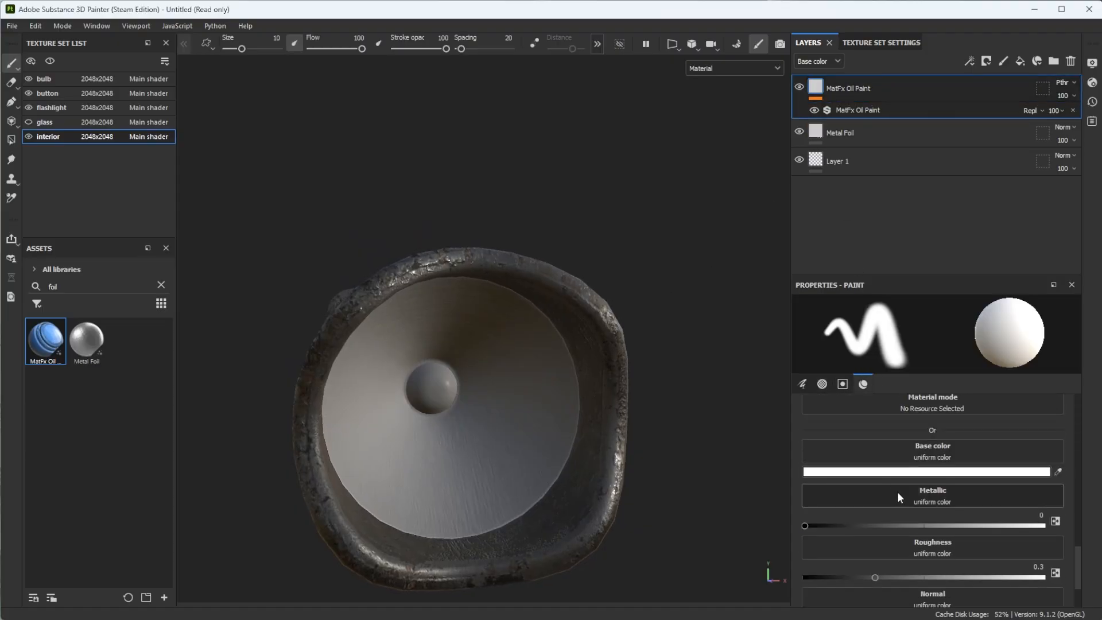
pyautogui.click(953, 470)
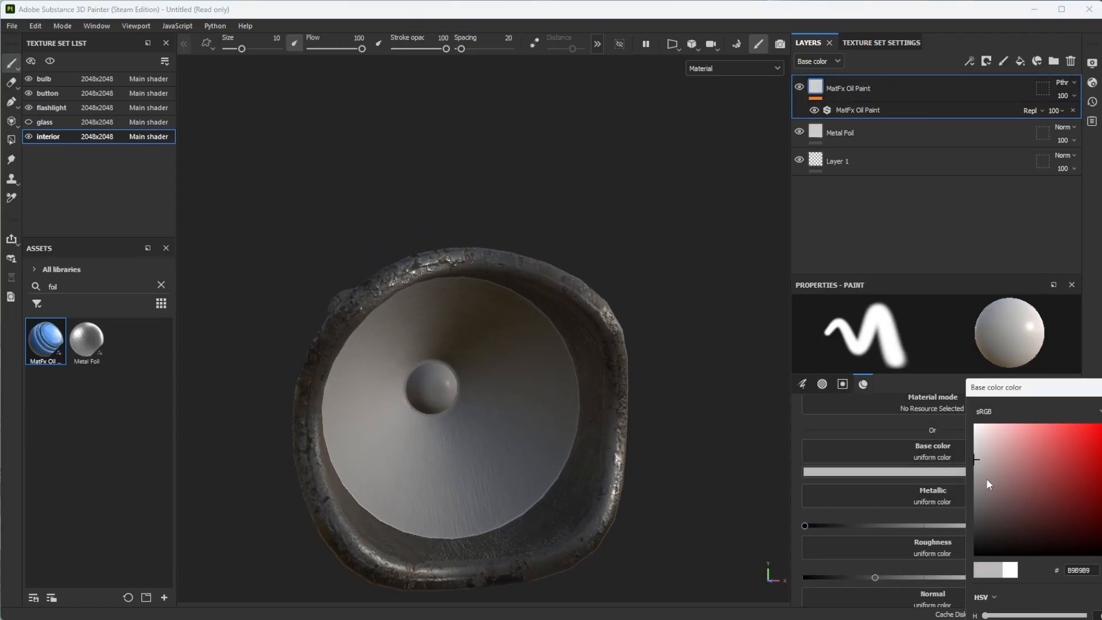
pyautogui.moveTo(988, 484)
pyautogui.mouseDown()
pyautogui.moveTo(955, 487)
pyautogui.moveTo(944, 473)
pyautogui.moveTo(930, 507)
pyautogui.moveTo(783, 502)
pyautogui.mouseUp()
pyautogui.click(1100, 388)
pyautogui.scroll(-3, 999, 505)
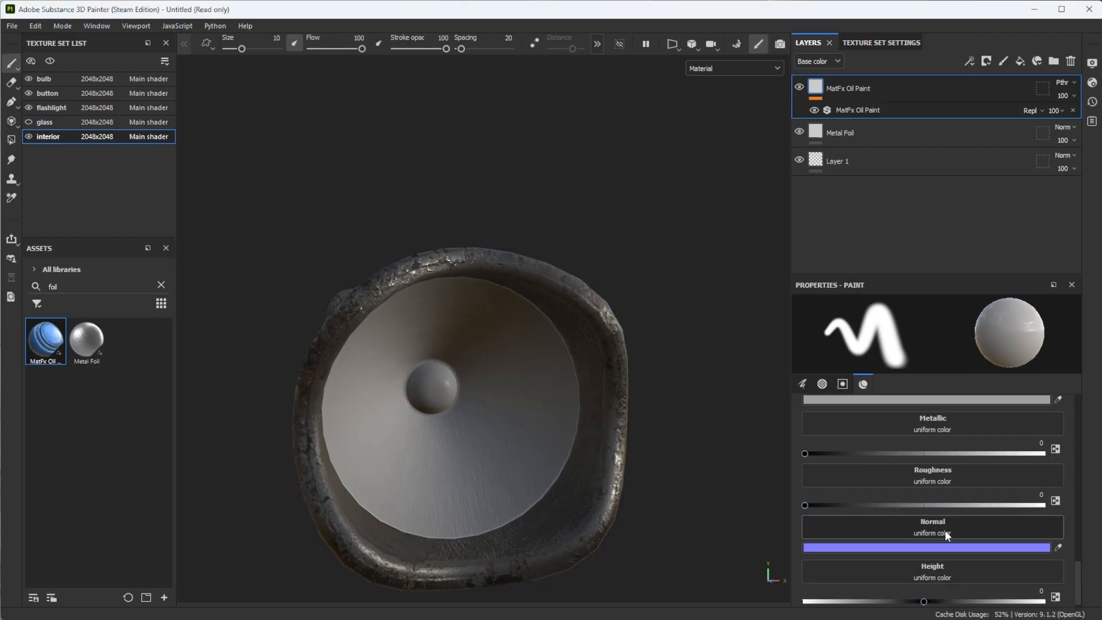
pyautogui.moveTo(887, 452); pyautogui.dragTo(1078, 445)
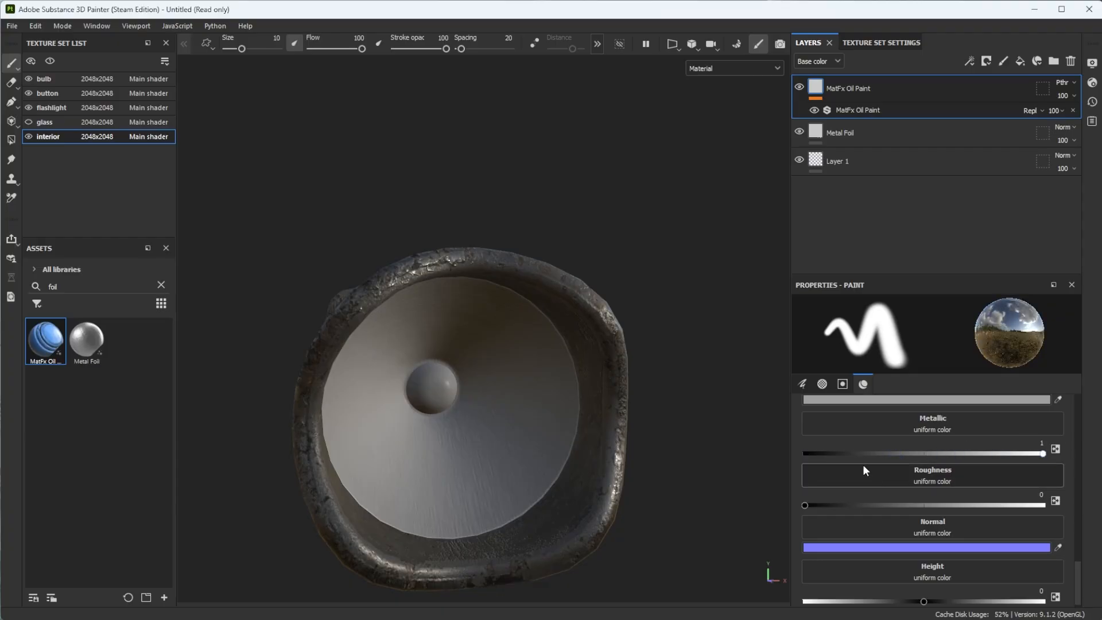
# - Search the assets for "metal" and apply the Aluminium Brushed Worn smart material to the reflector interior
pyautogui.keyDown('alt'); pyautogui.moveTo(504, 406); pyautogui.dragTo(357, 390); pyautogui.keyUp('alt')
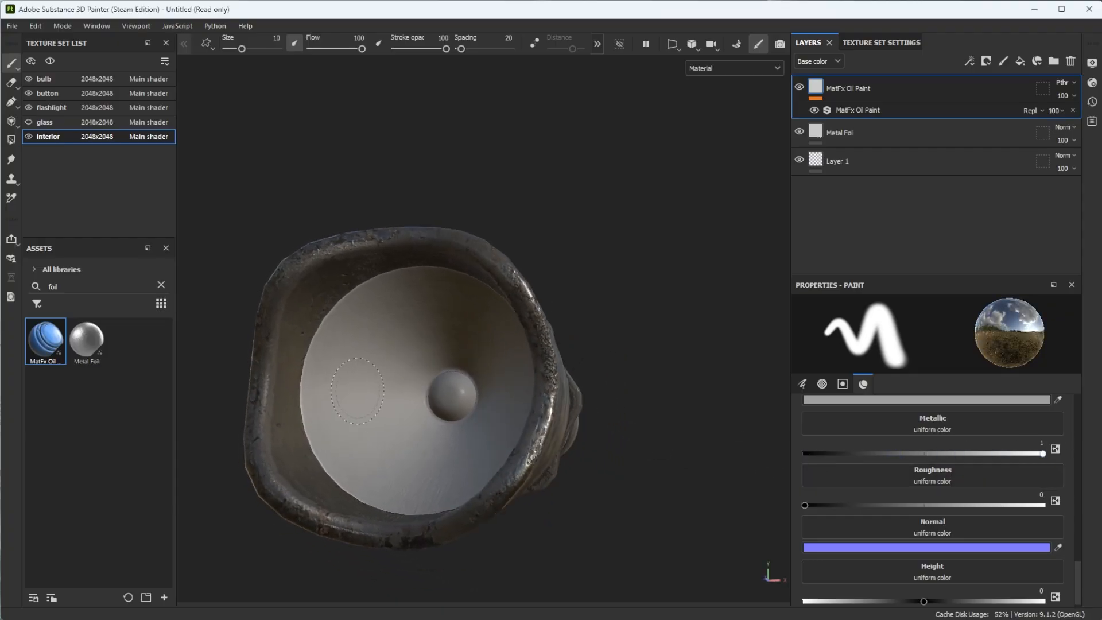
pyautogui.keyDown('alt'); pyautogui.moveTo(598, 340); pyautogui.dragTo(396, 437); pyautogui.keyUp('alt')
pyautogui.click(161, 285)
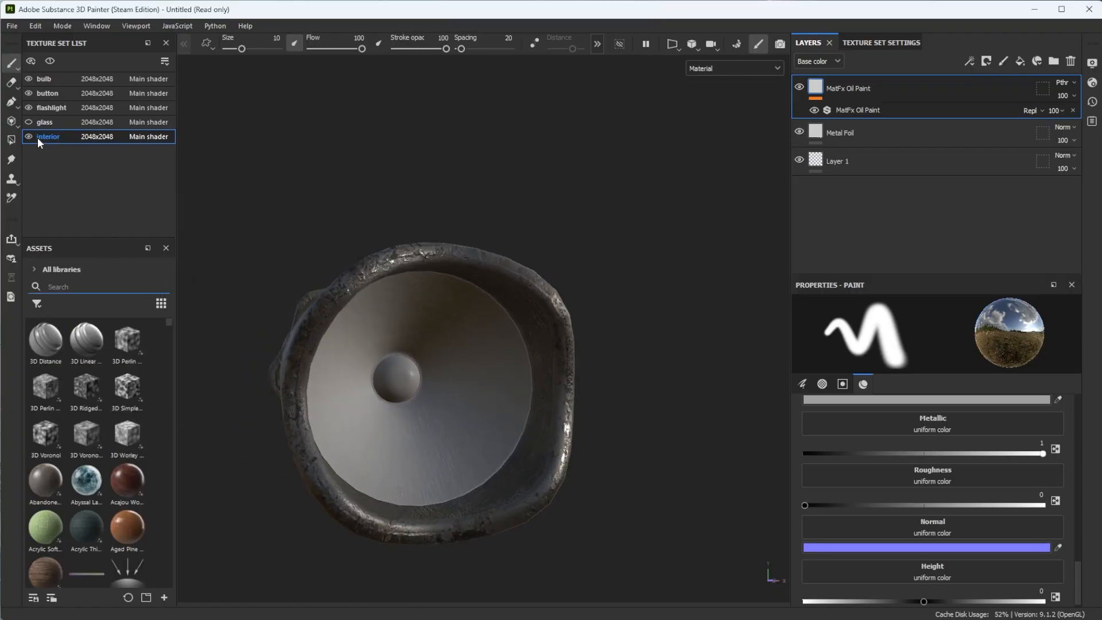
pyautogui.write('me')
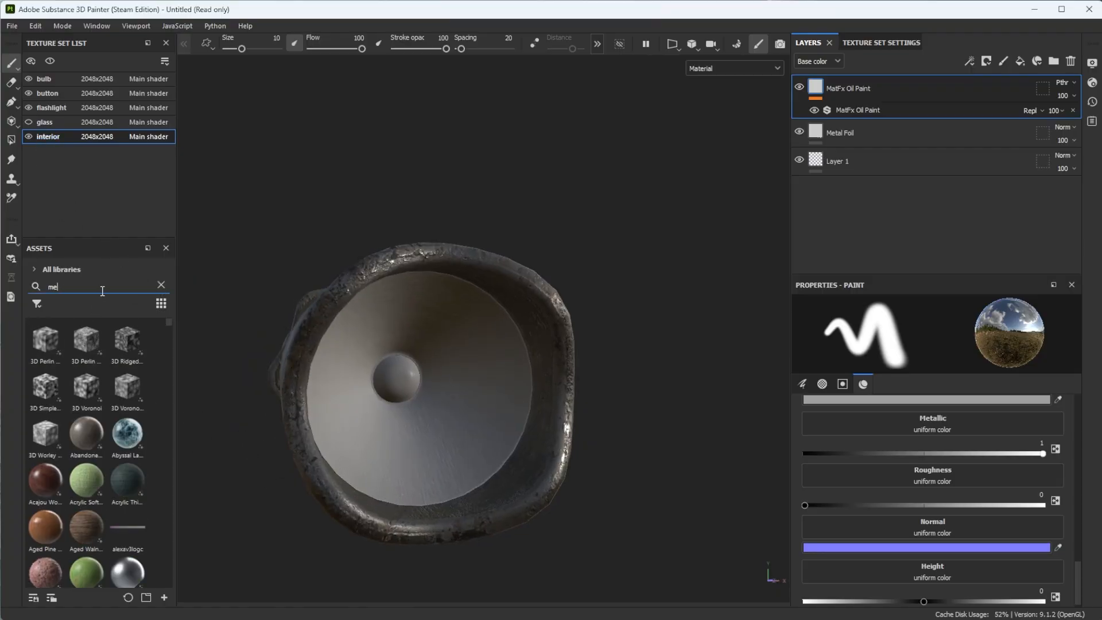
pyautogui.write('tal')
pyautogui.moveTo(127, 338)
pyautogui.mouseDown()
pyautogui.moveTo(477, 387)
pyautogui.moveTo(436, 399)
pyautogui.moveTo(518, 412)
pyautogui.moveTo(505, 386)
pyautogui.moveTo(378, 426)
pyautogui.moveTo(497, 424)
pyautogui.moveTo(405, 402)
pyautogui.mouseUp()
pyautogui.scroll(-3, 496, 419)
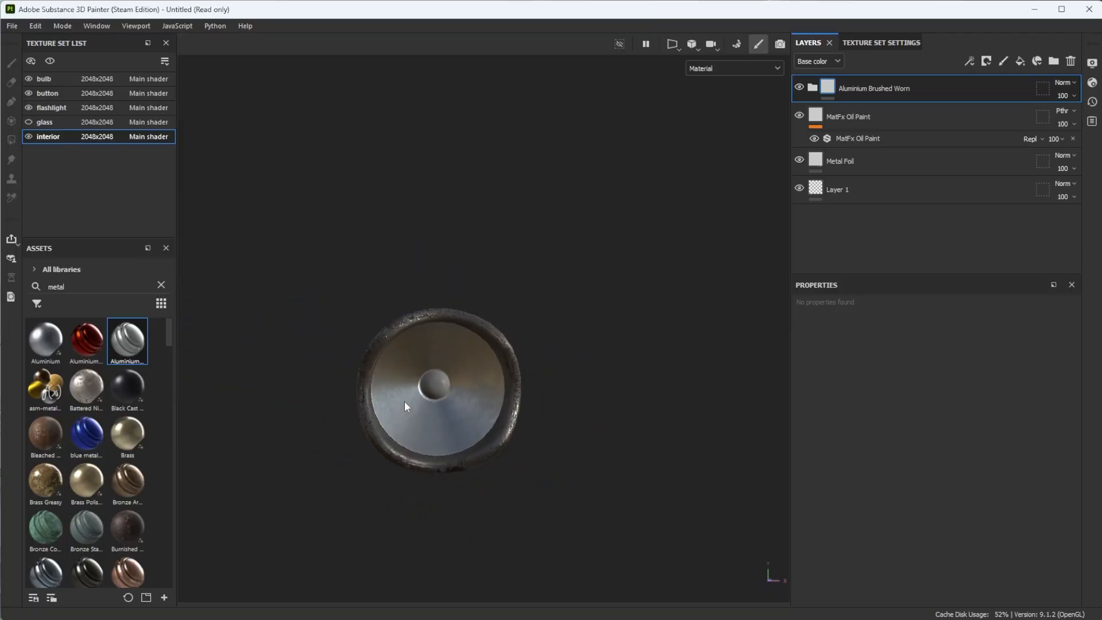
pyautogui.scroll(5, 453, 454)
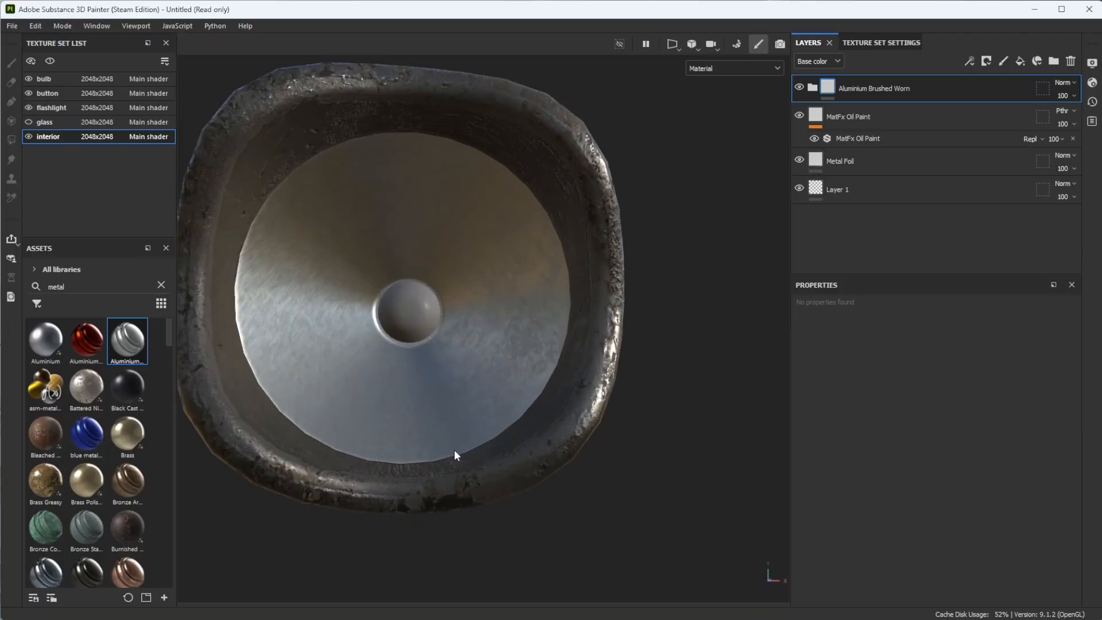
pyautogui.keyDown('alt'); pyautogui.moveTo(304, 264); pyautogui.dragTo(609, 319); pyautogui.keyUp('alt')
# - Delete the MatFx Oil Paint and Metal Foil layers from the interior texture set and inspect the reflector
pyautogui.click(913, 117)
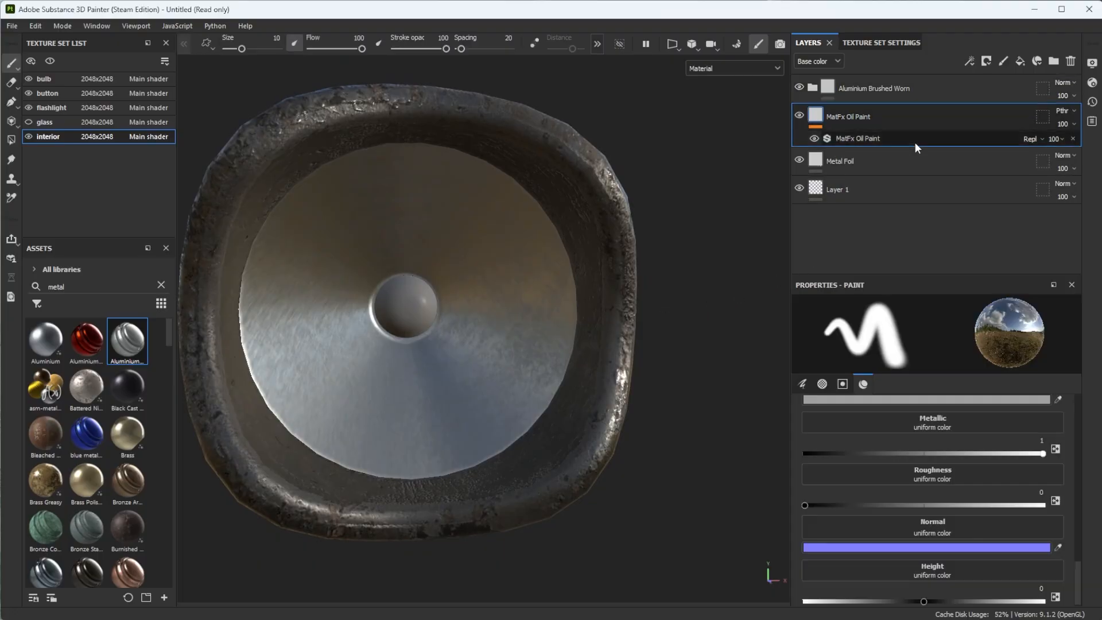
pyautogui.keyDown('ctrl'); pyautogui.click(914, 168); pyautogui.keyUp('ctrl')
pyautogui.click(1071, 62)
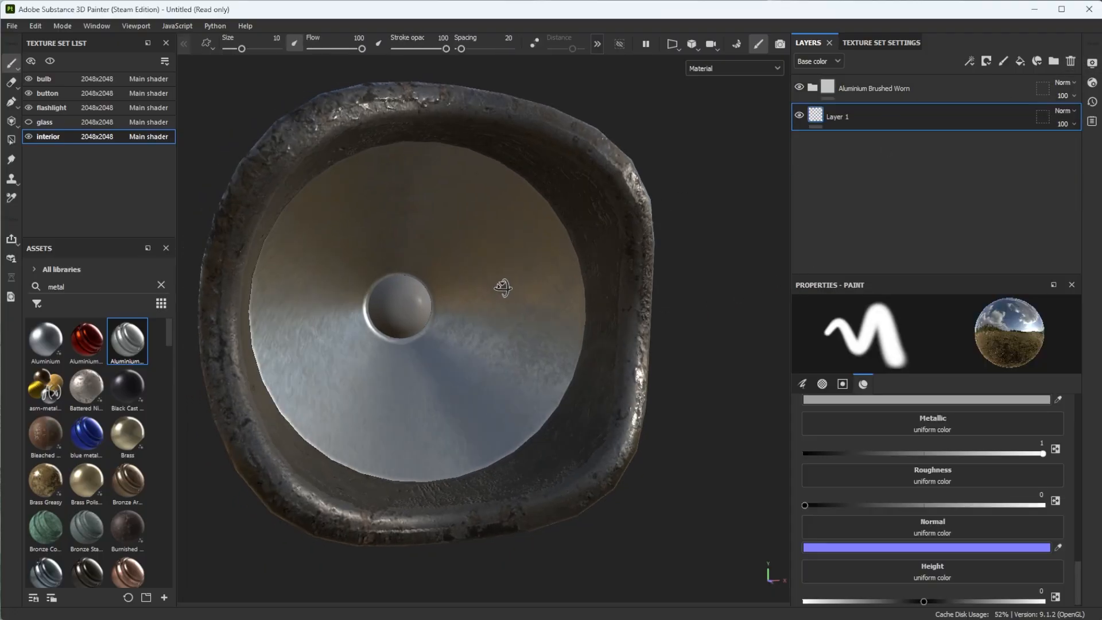
pyautogui.keyDown('alt'); pyautogui.moveTo(504, 287); pyautogui.dragTo(536, 298); pyautogui.keyUp('alt')
pyautogui.scroll(-4, 473, 376)
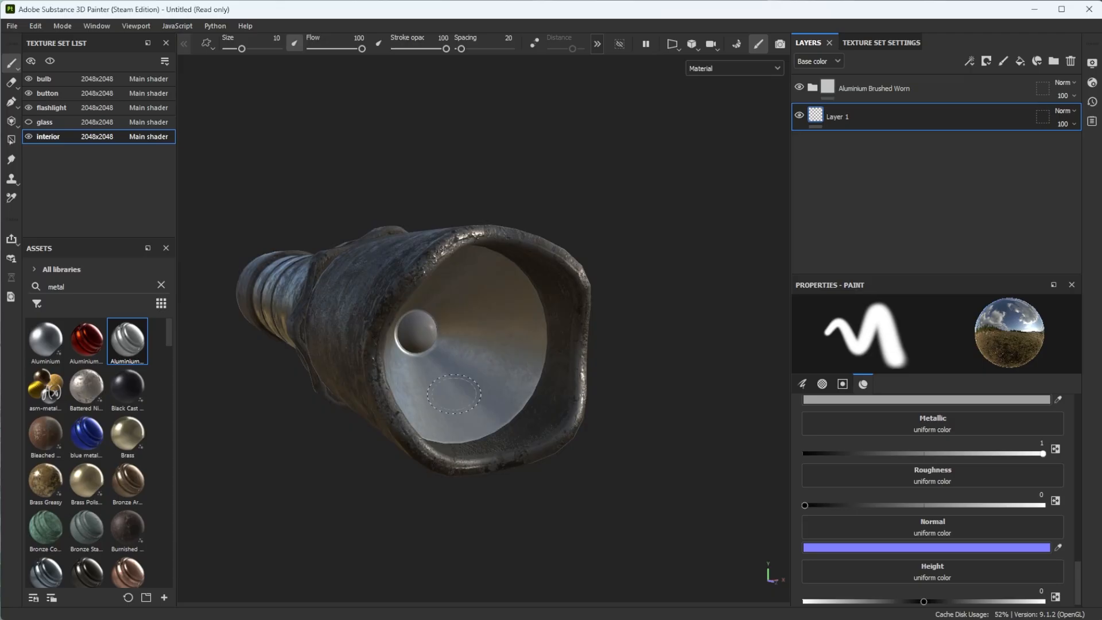
pyautogui.keyDown('alt'); pyautogui.moveTo(473, 376); pyautogui.dragTo(368, 367); pyautogui.keyUp('alt')
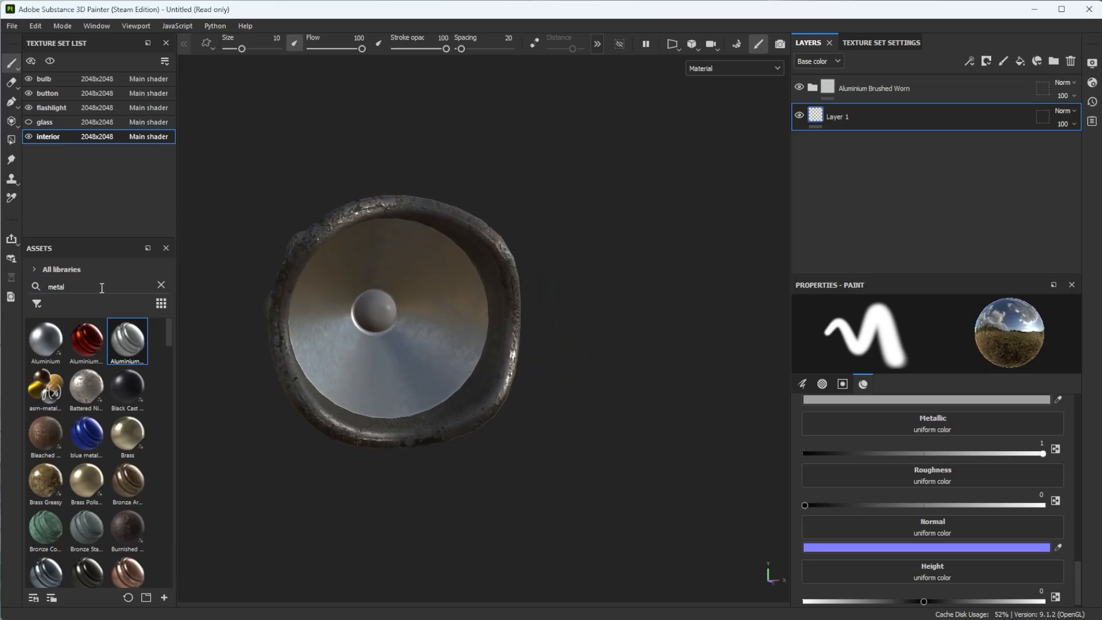
# - Search the assets for "plastic" and apply the Plastic Base material to the bulb
pyautogui.write('plastic')
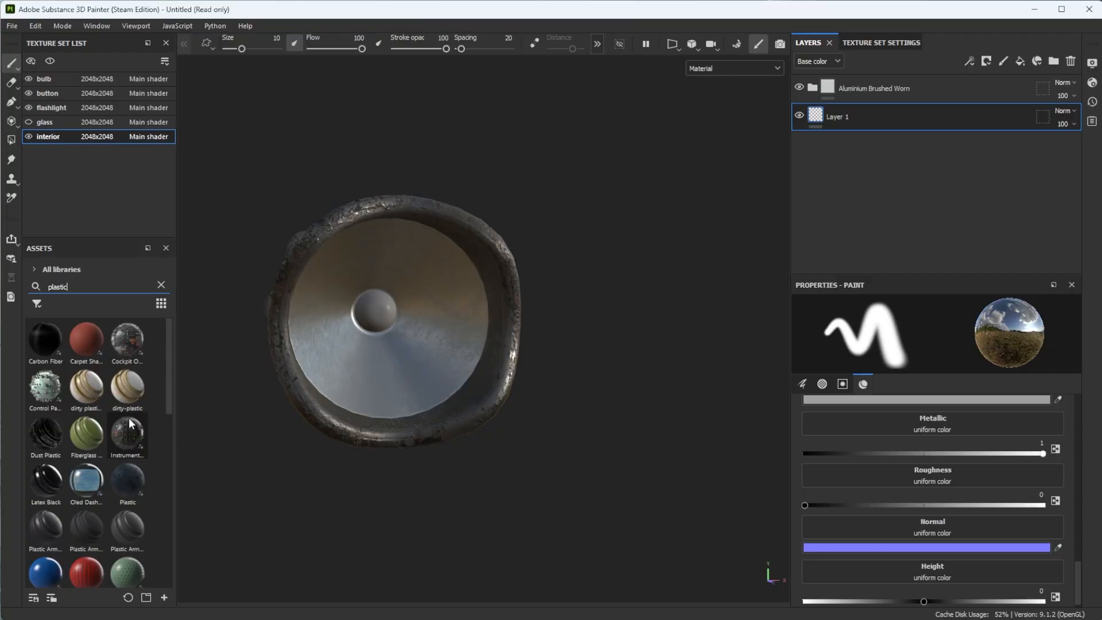
pyautogui.scroll(-5, 67, 445)
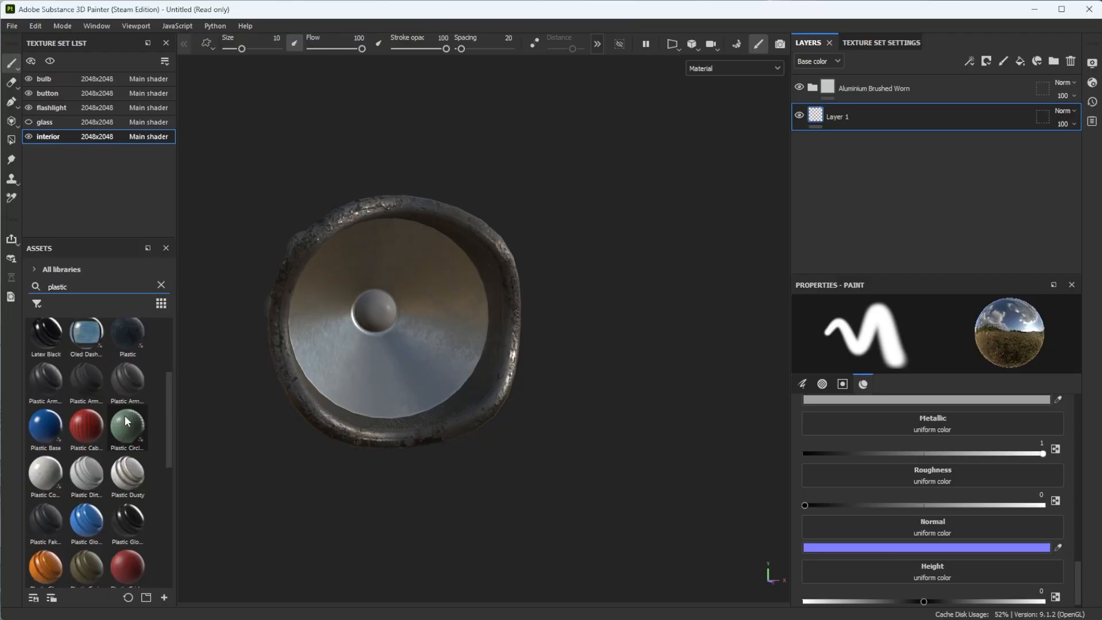
pyautogui.scroll(3, 68, 422)
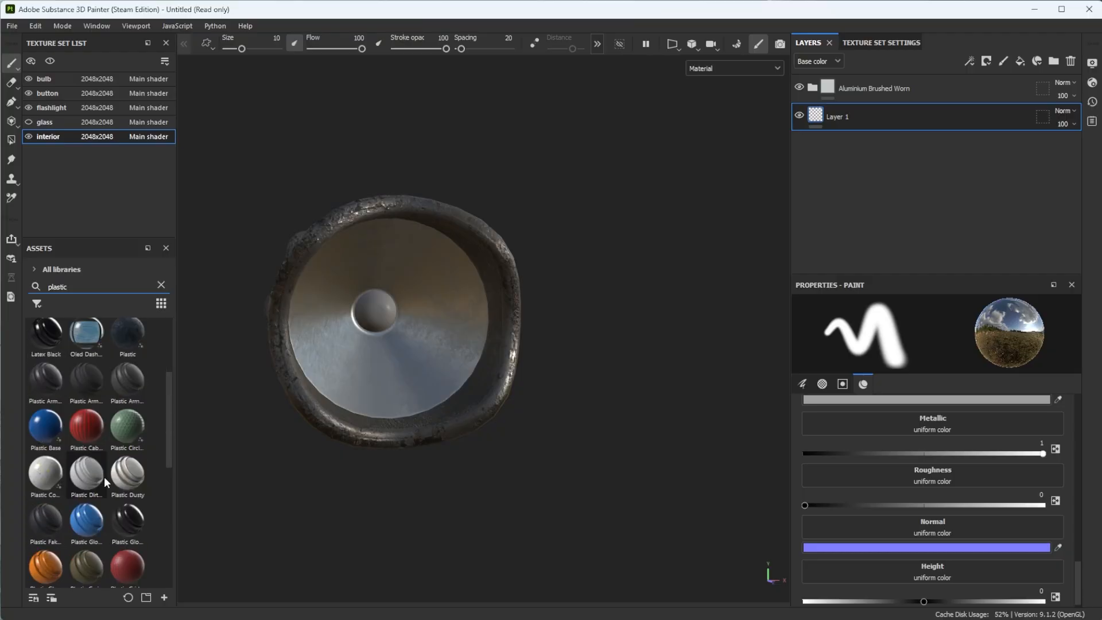
pyautogui.moveTo(57, 428); pyautogui.dragTo(425, 370)
pyautogui.scroll(4, 390, 322)
pyautogui.scroll(-4, 360, 340)
pyautogui.keyDown('alt'); pyautogui.moveTo(480, 400); pyautogui.dragTo(408, 345); pyautogui.keyUp('alt')
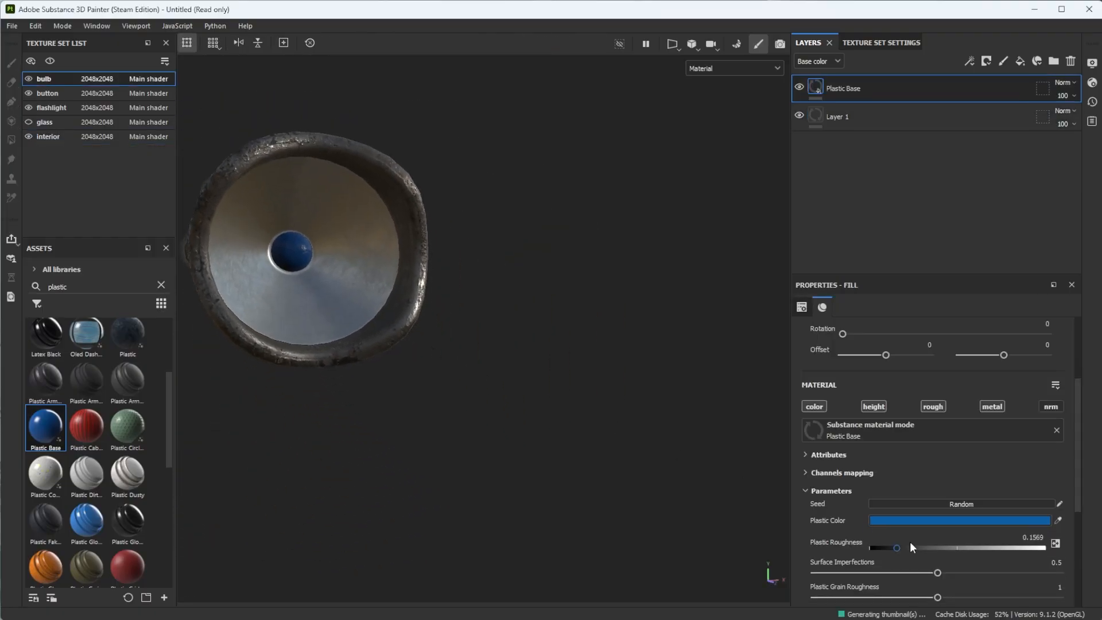
# - Set the bulb's Plastic Color to a pale yellow, hex C4C08E, and check it inside the reflector
pyautogui.click(959, 519)
pyautogui.moveTo(1003, 615); pyautogui.dragTo(998, 615)
pyautogui.moveTo(1045, 471); pyautogui.dragTo(1006, 452)
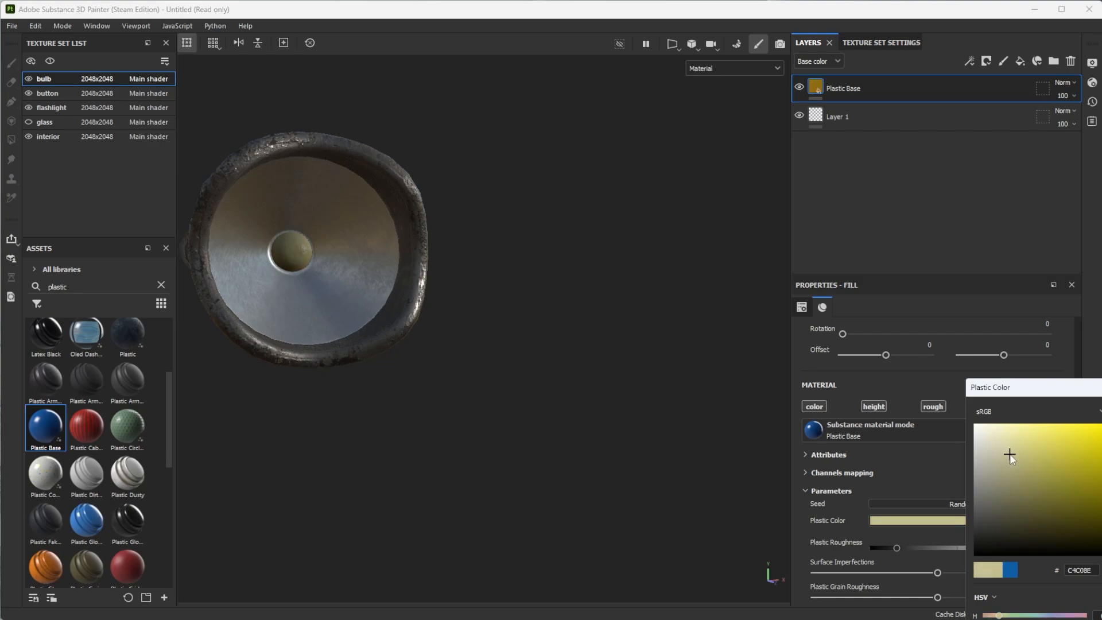
pyautogui.keyDown('alt'); pyautogui.moveTo(548, 287); pyautogui.dragTo(509, 327); pyautogui.keyUp('alt')
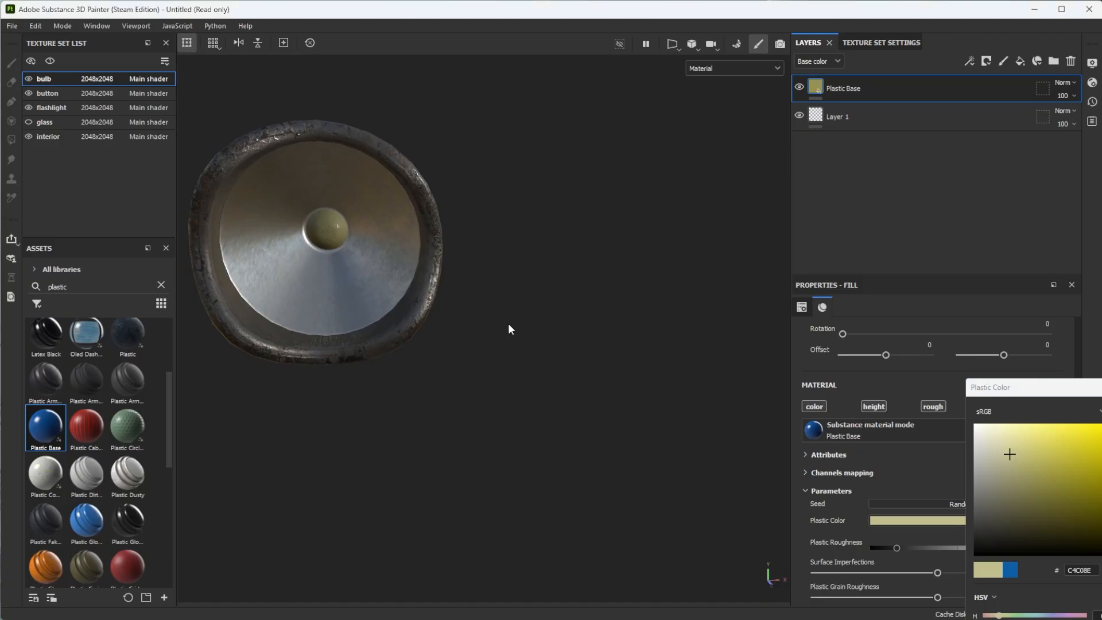
pyautogui.scroll(-3, 509, 328)
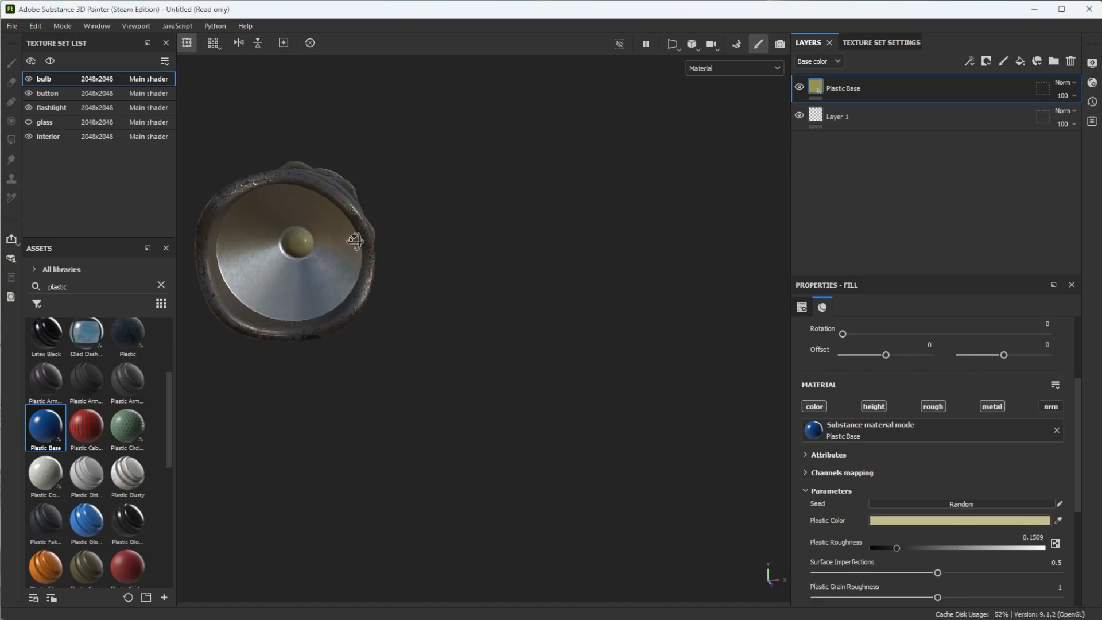
pyautogui.keyDown('alt'); pyautogui.moveTo(347, 241); pyautogui.dragTo(393, 213); pyautogui.keyUp('alt')
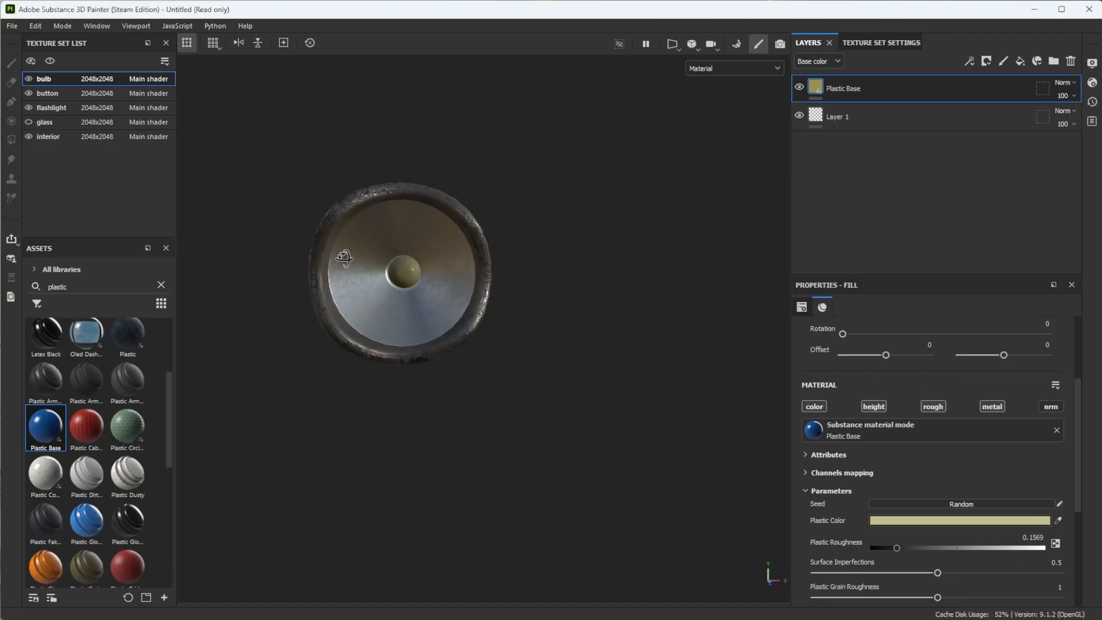
# - Show the glass texture set again and inspect the bulb through the lens and the whole flashlight
pyautogui.click(28, 122)
pyautogui.keyDown('alt'); pyautogui.moveTo(396, 262); pyautogui.dragTo(411, 298); pyautogui.keyUp('alt')
pyautogui.scroll(-5, 429, 276)
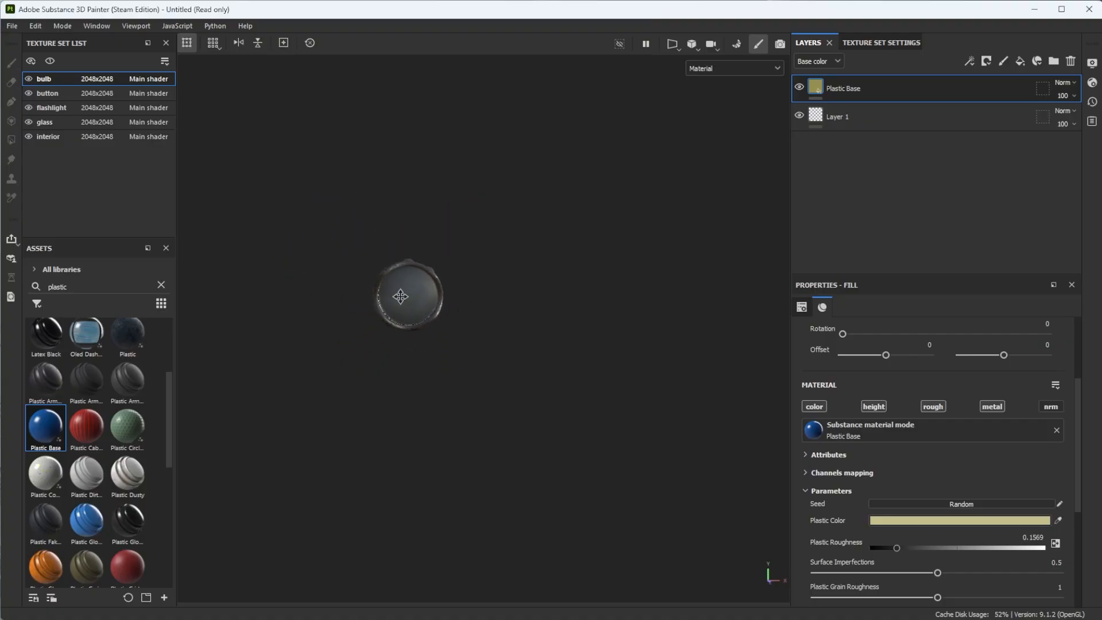
pyautogui.scroll(5, 423, 334)
pyautogui.keyDown('alt'); pyautogui.moveTo(424, 337); pyautogui.dragTo(446, 344); pyautogui.keyUp('alt')
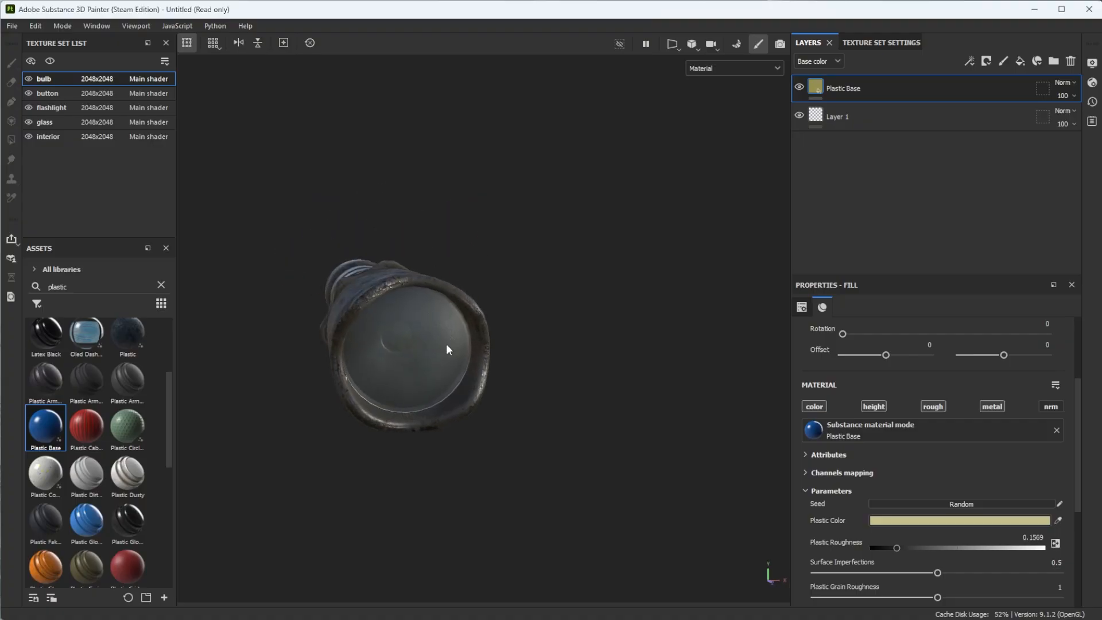
pyautogui.scroll(3, 396, 343)
pyautogui.scroll(-2, 513, 370)
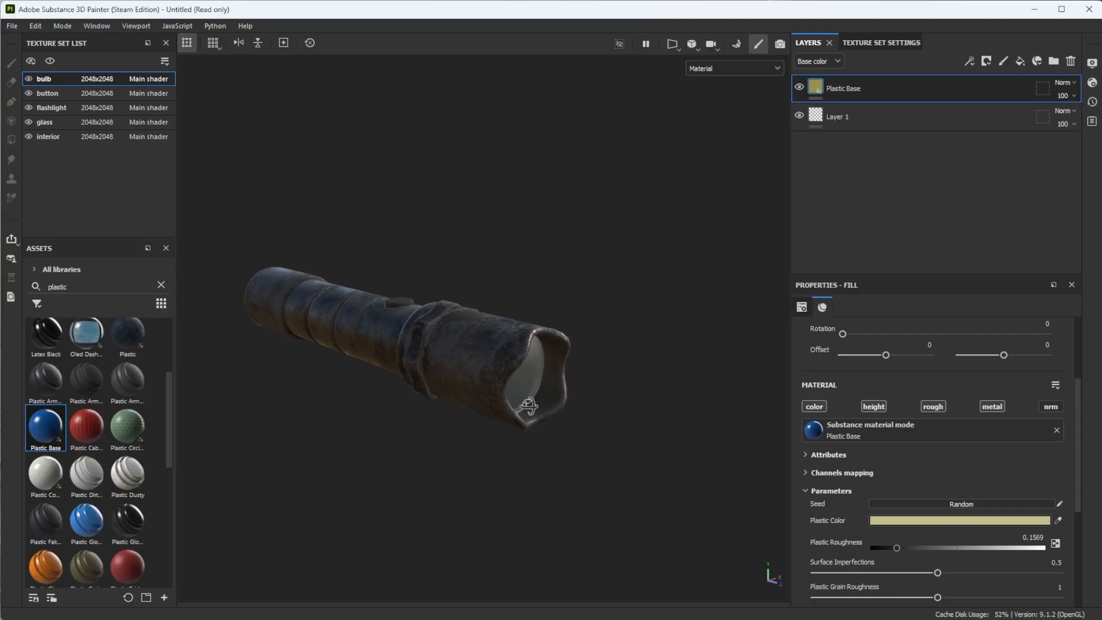
pyautogui.keyDown('alt'); pyautogui.moveTo(525, 408); pyautogui.dragTo(487, 391); pyautogui.keyUp('alt')
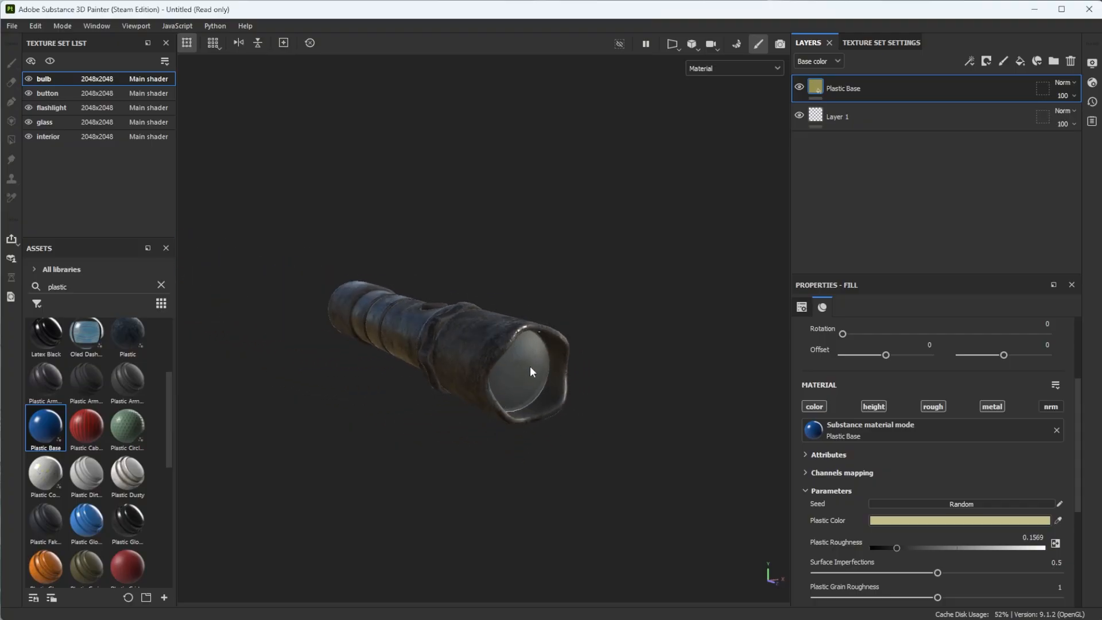